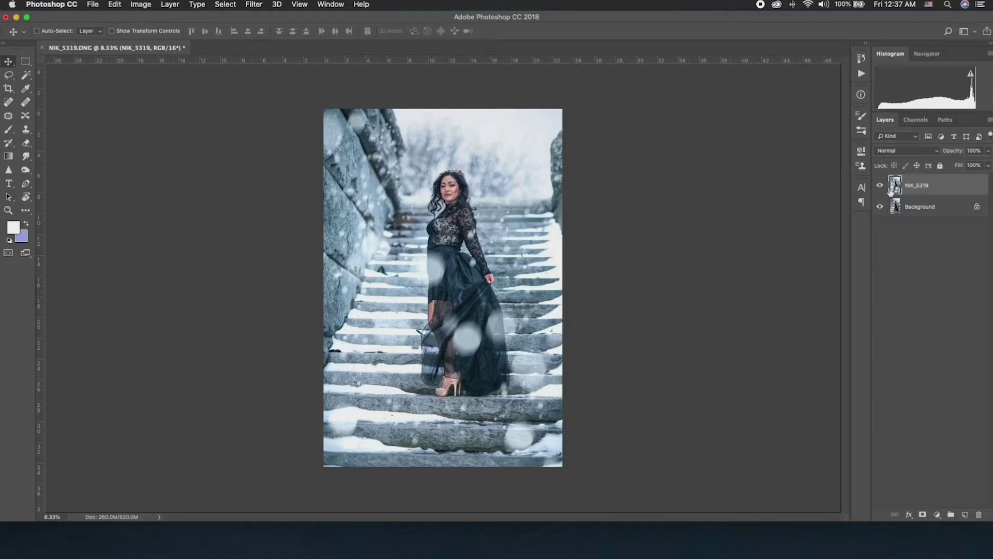
- Hide the NIK_5319 layer and add a new empty layer above it
click(879, 189)
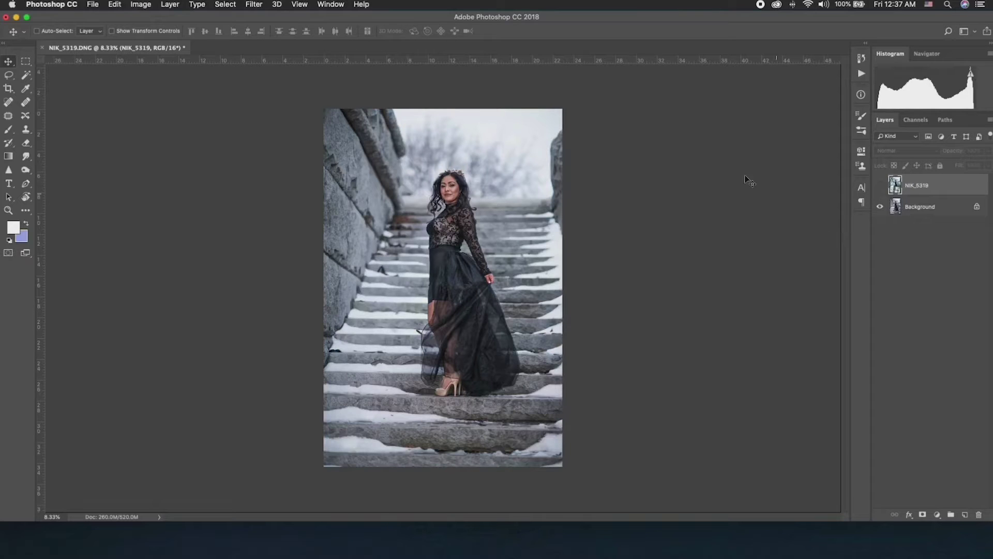
click(965, 515)
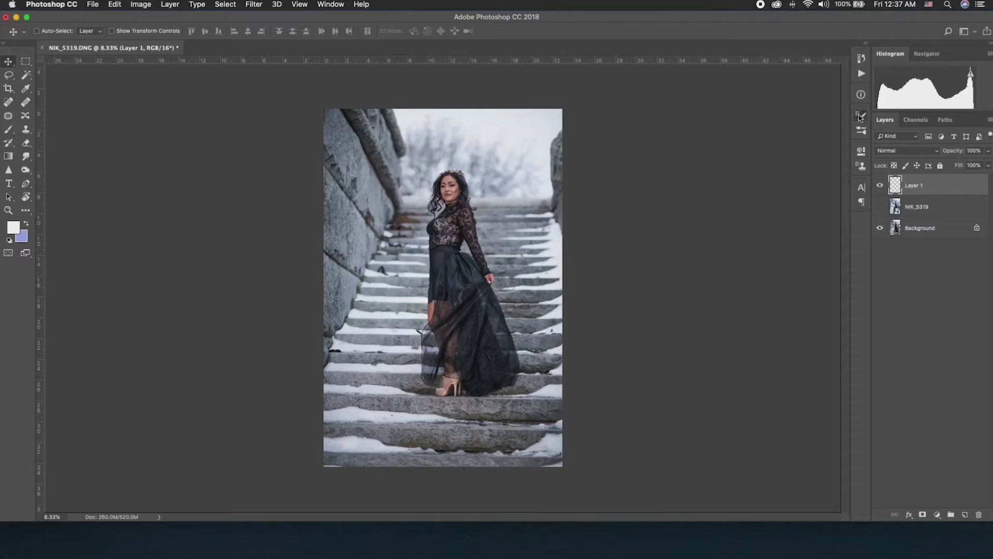
- Look through the available brush presets, from the General Brushes to the Special Effects Brushes
click(861, 130)
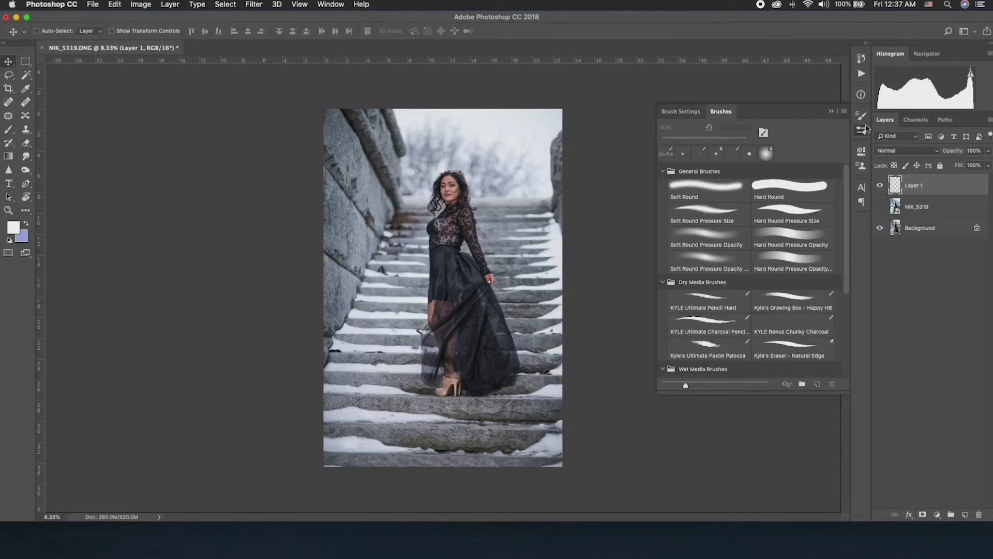
click(861, 130)
click(330, 4)
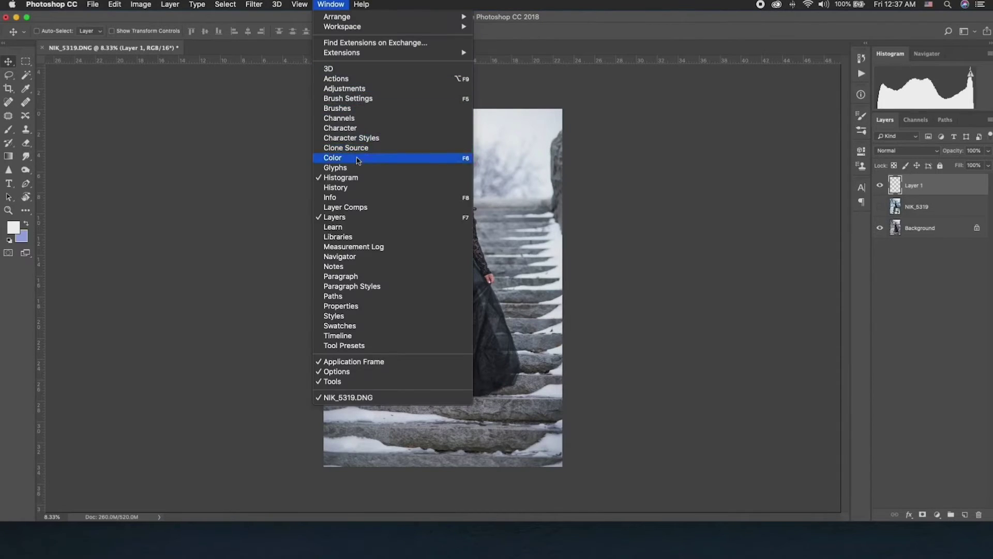
click(339, 108)
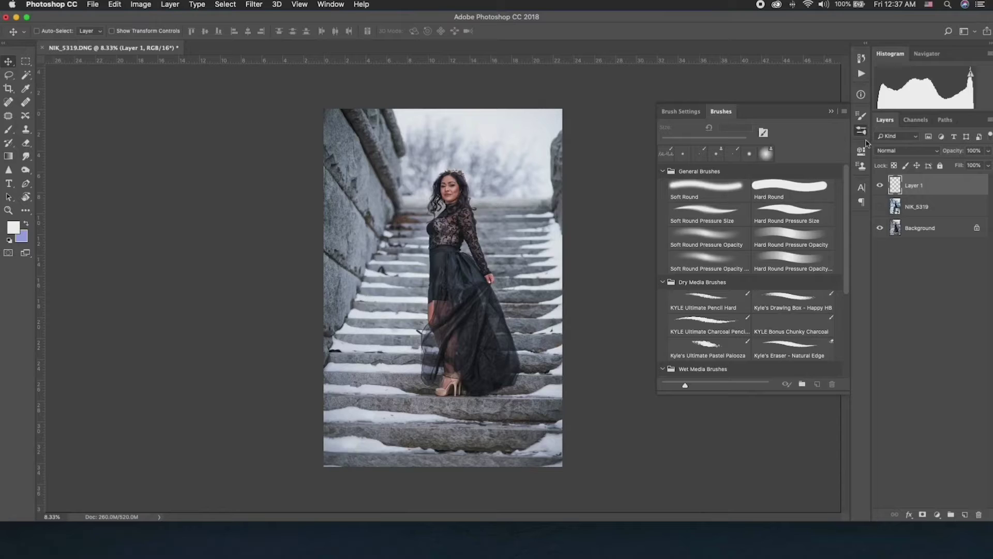
drag(848, 189, 858, 296)
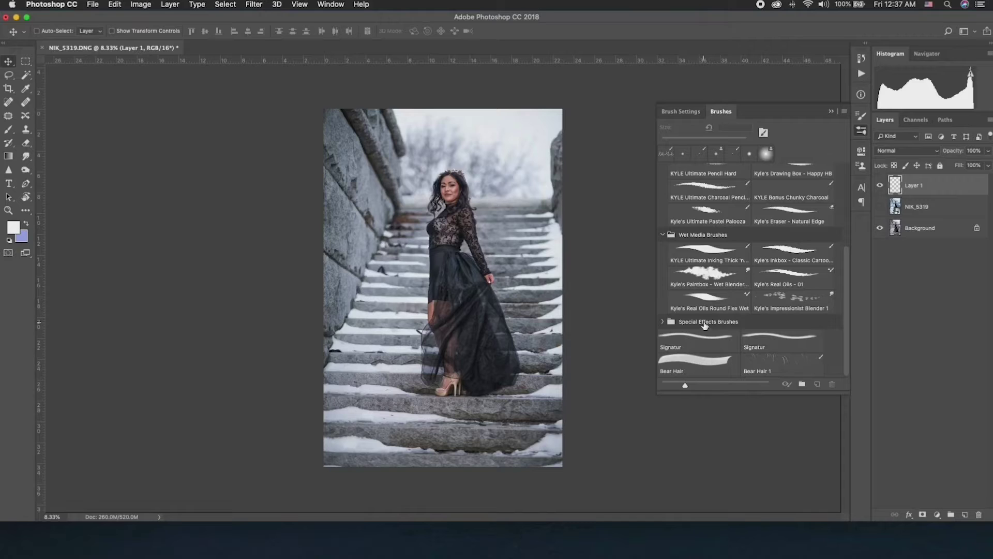
drag(848, 308, 837, 259)
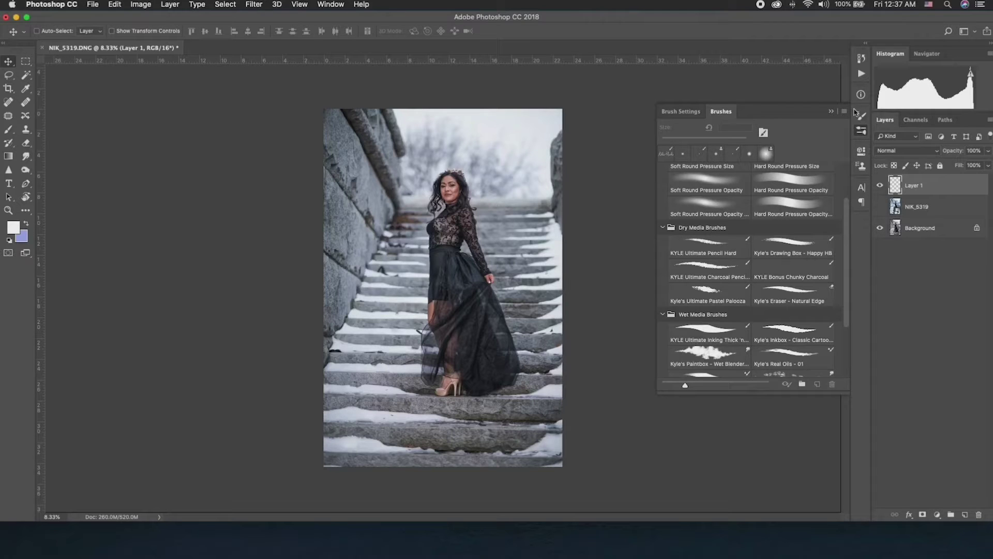
- Display the brush settings, activate the Brush tool and choose the Soft Round preset from the General Brushes
click(857, 114)
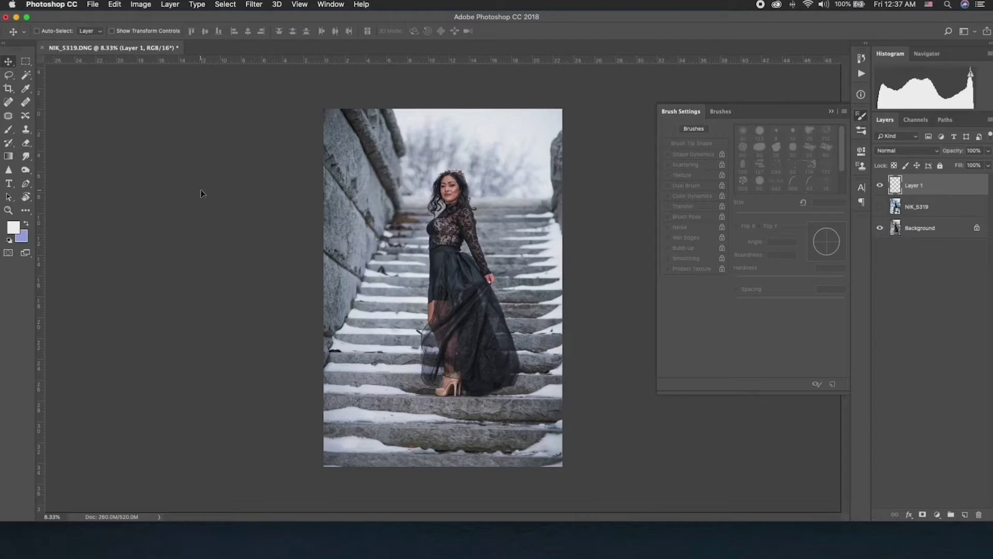
key(b)
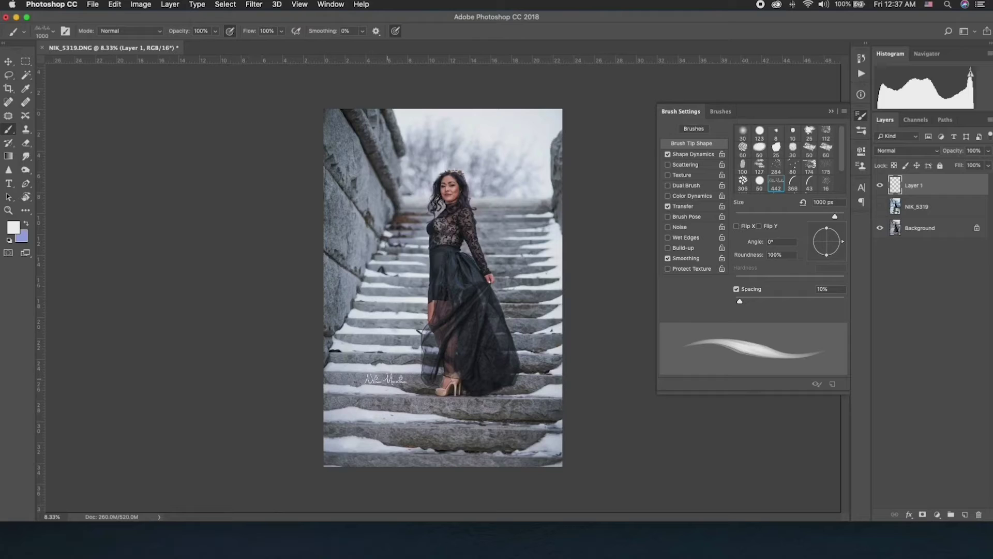
right_click(385, 371)
scroll(502, 466, down, 2)
scroll(503, 465, up, 2)
click(447, 481)
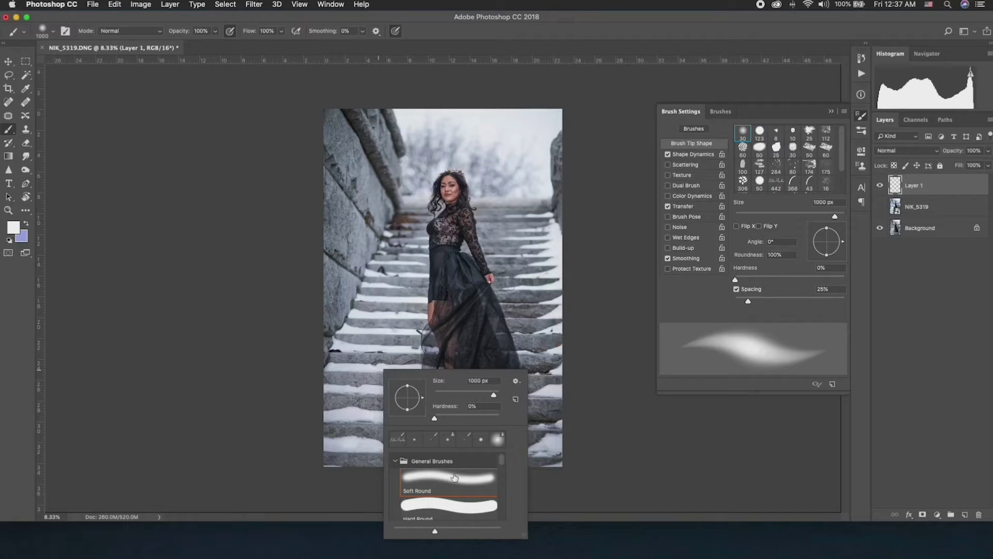
click(622, 276)
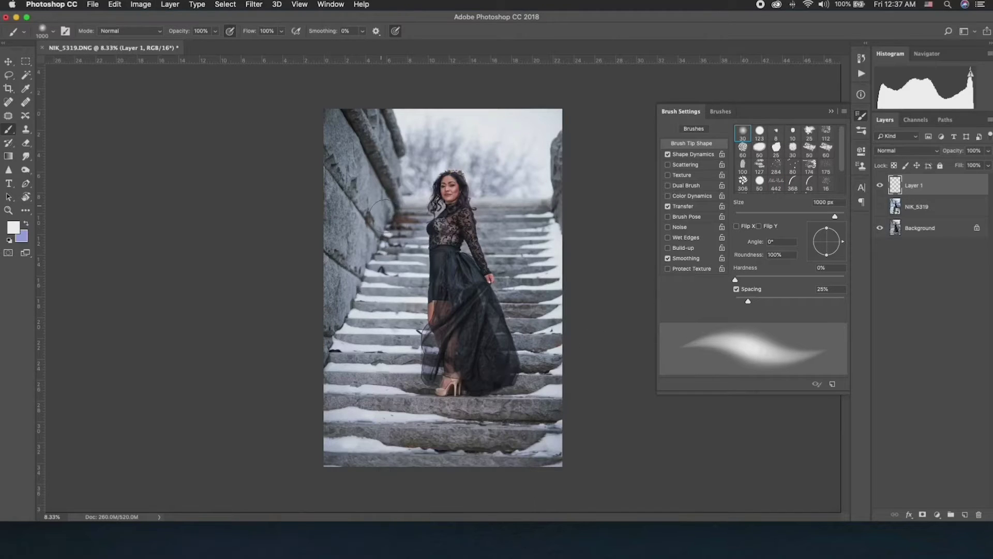
- Paint a white test stroke down the stairs beside the woman and undo it
mouse_move(386, 212)
mouse_down()
mouse_move(369, 256)
mouse_move(395, 281)
mouse_move(355, 343)
mouse_move(388, 380)
mouse_up()
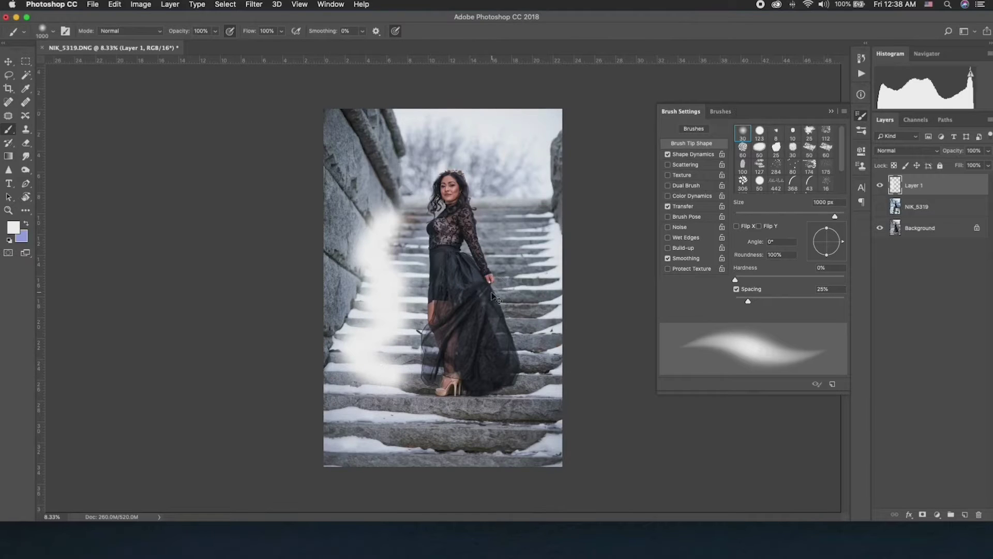
key(super+z)
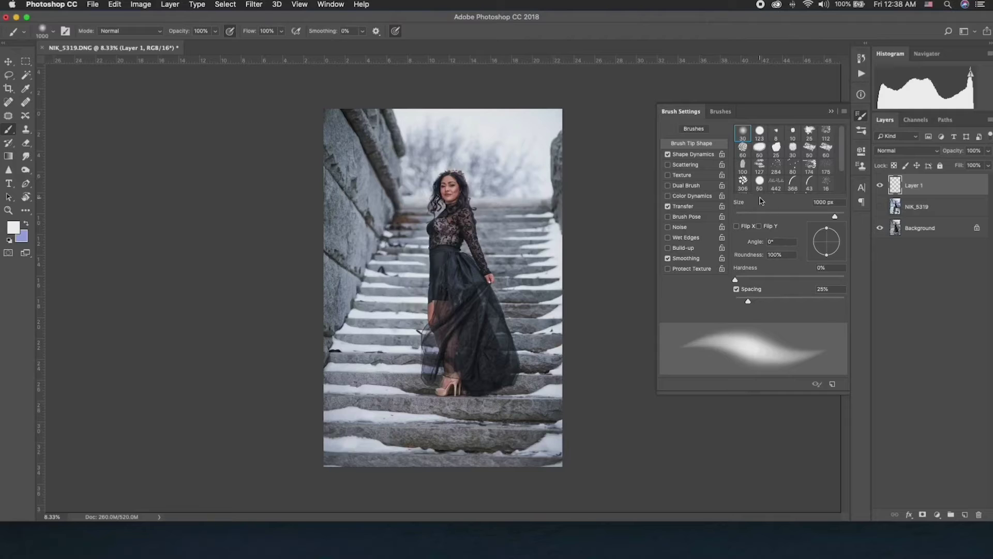
- Enable Scattering for the brush and set Scatter to about 607%
click(688, 154)
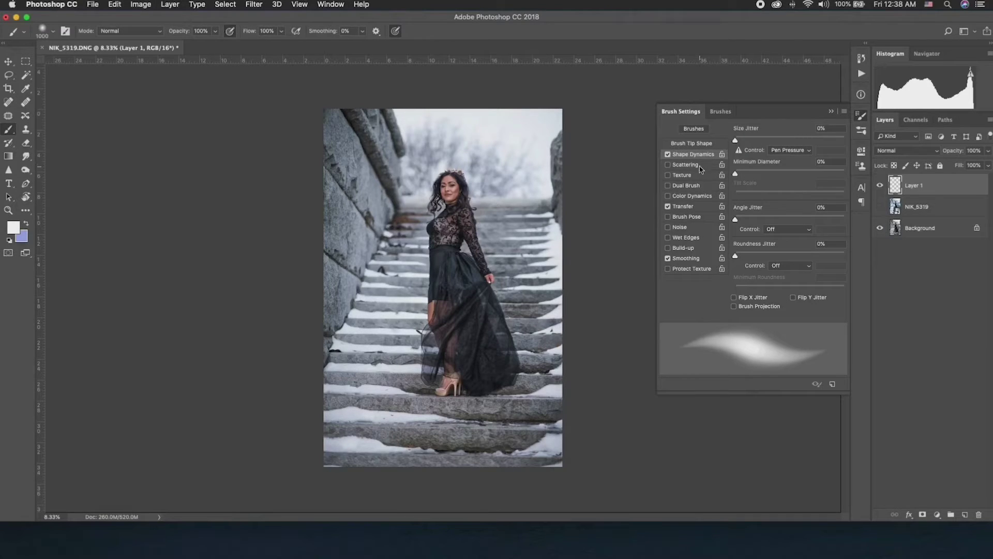
click(693, 165)
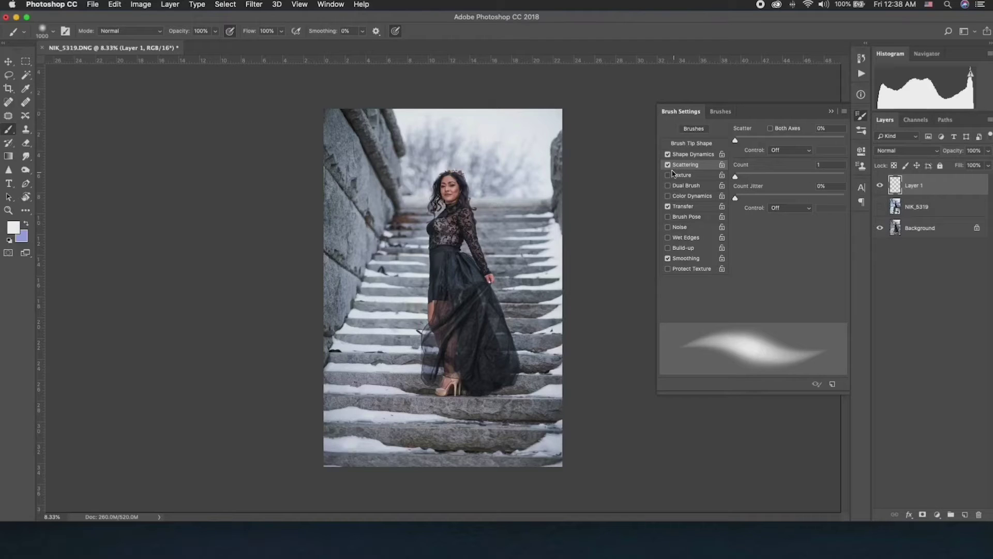
mouse_move(740, 141)
mouse_down()
mouse_move(809, 136)
mouse_move(802, 129)
mouse_up()
mouse_move(740, 177)
mouse_down()
mouse_move(762, 176)
mouse_move(711, 176)
mouse_move(760, 199)
mouse_move(734, 199)
mouse_up()
- In Shape Dynamics, set Size Jitter 27%, Minimum Diameter 6%, Angle Jitter 32%, Roundness Jitter 63% and Minimum Roundness 45%
click(697, 160)
mouse_move(760, 141)
mouse_down()
mouse_move(786, 140)
mouse_move(765, 140)
mouse_up()
mouse_move(735, 174)
mouse_down()
mouse_move(766, 174)
mouse_move(742, 177)
mouse_up()
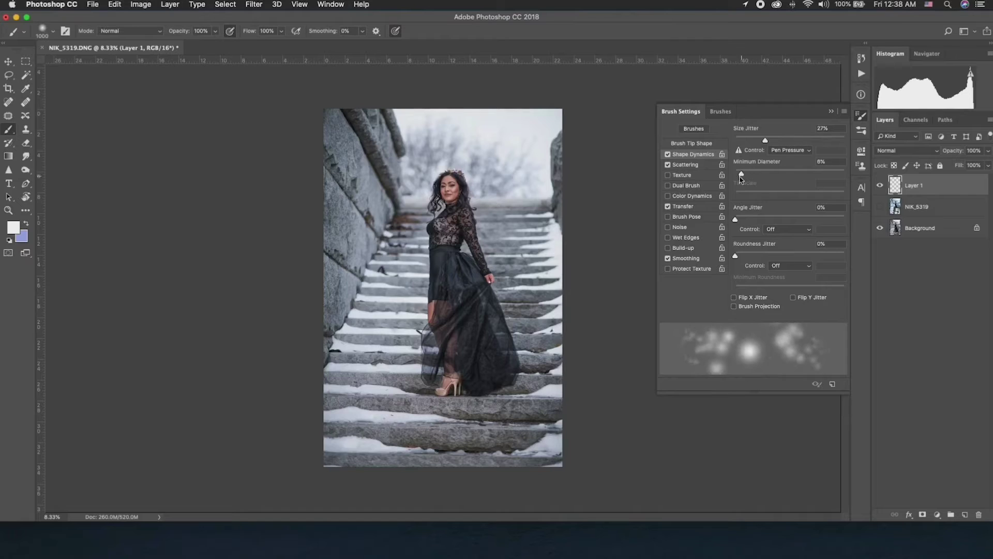
drag(741, 218, 770, 216)
mouse_move(739, 255)
mouse_down()
mouse_move(816, 251)
mouse_move(771, 253)
mouse_move(804, 252)
mouse_up()
mouse_move(770, 291)
mouse_down()
mouse_move(799, 289)
mouse_move(711, 285)
mouse_move(791, 288)
mouse_move(784, 288)
mouse_up()
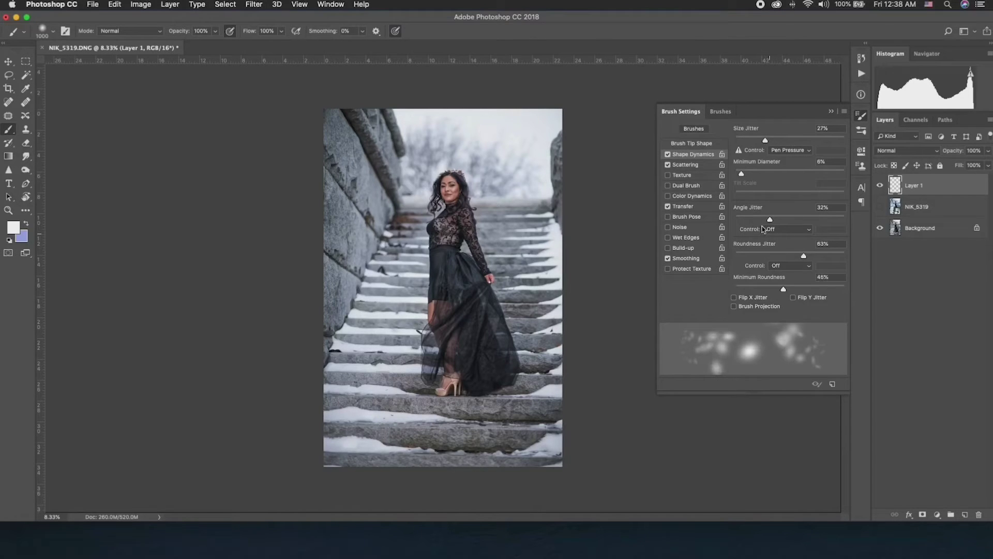
- Set the brush's scattering Count Jitter to 8% while keeping Count at 1
click(686, 164)
mouse_move(736, 176)
mouse_down()
mouse_move(754, 176)
mouse_move(735, 179)
mouse_move(758, 199)
mouse_up()
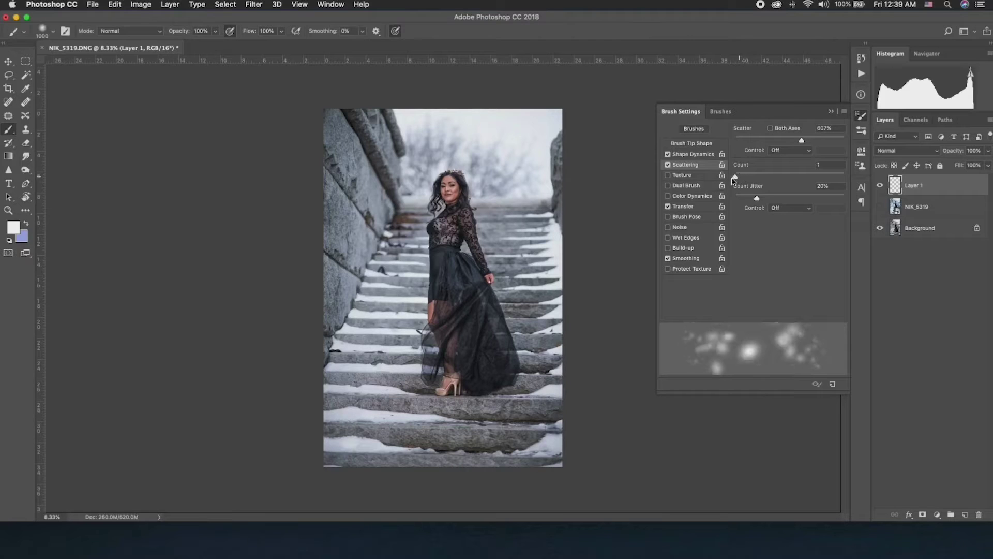
drag(747, 201, 745, 202)
- Enable Texture for the brush and set its Scale to 90%, Contrast to 55 and Depth to 36%
click(687, 175)
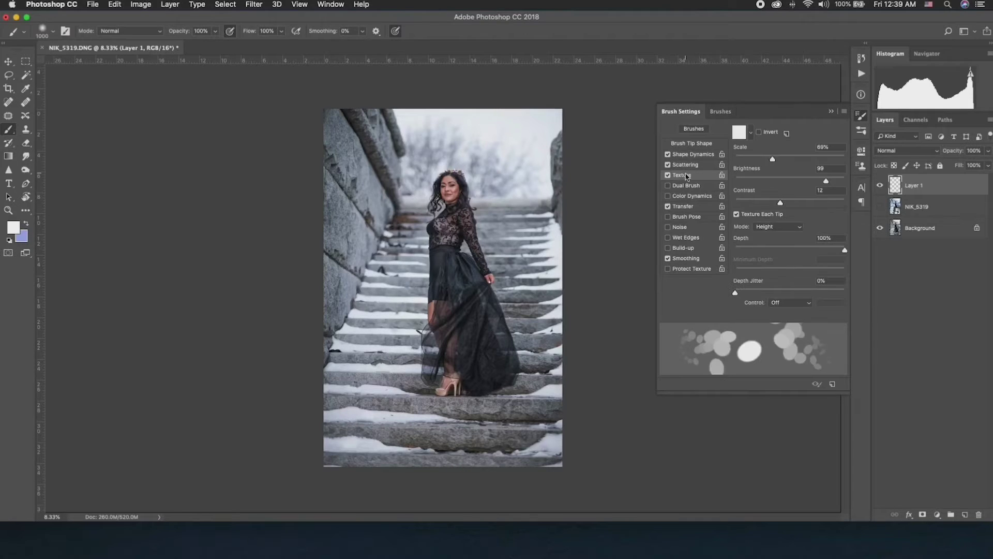
mouse_move(773, 162)
mouse_down()
mouse_move(791, 160)
mouse_move(759, 160)
mouse_move(784, 160)
mouse_up()
mouse_move(785, 201)
mouse_down()
mouse_move(748, 202)
mouse_move(793, 206)
mouse_up()
drag(837, 254, 775, 245)
click(667, 175)
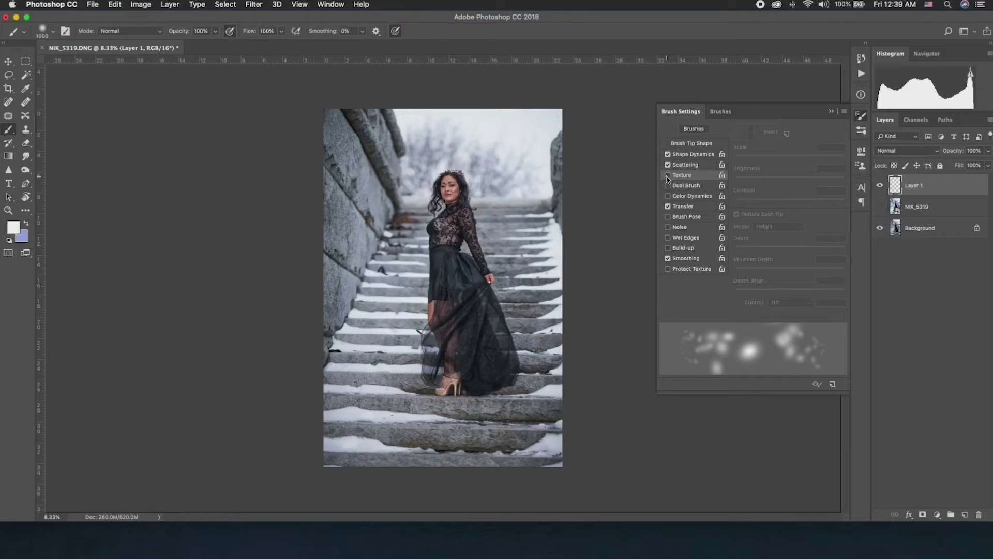
click(667, 176)
drag(796, 203, 814, 203)
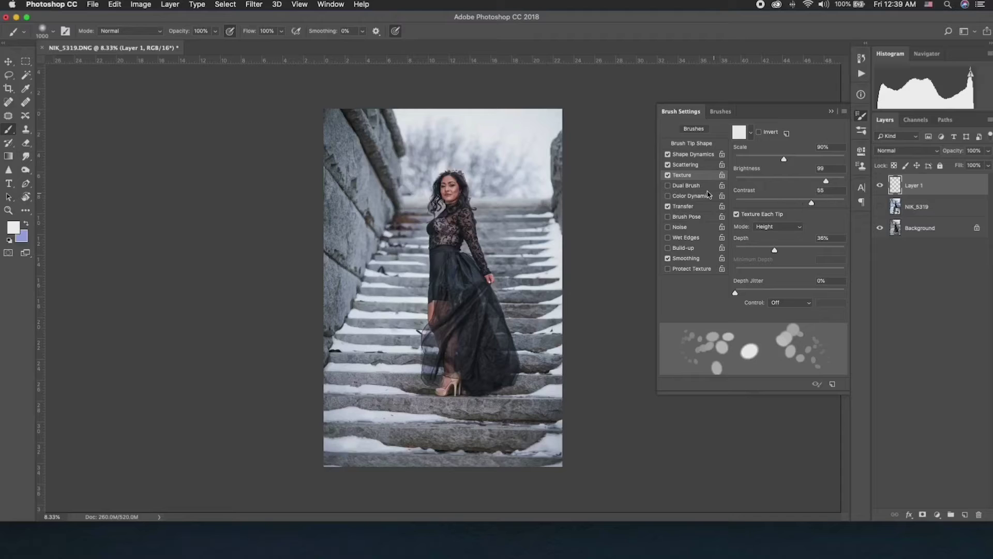
- Paint a test pass of scattered white spots across the photo and undo it
click(863, 117)
mouse_move(381, 180)
mouse_down()
mouse_move(364, 171)
mouse_move(460, 238)
mouse_move(466, 362)
mouse_move(589, 425)
mouse_up()
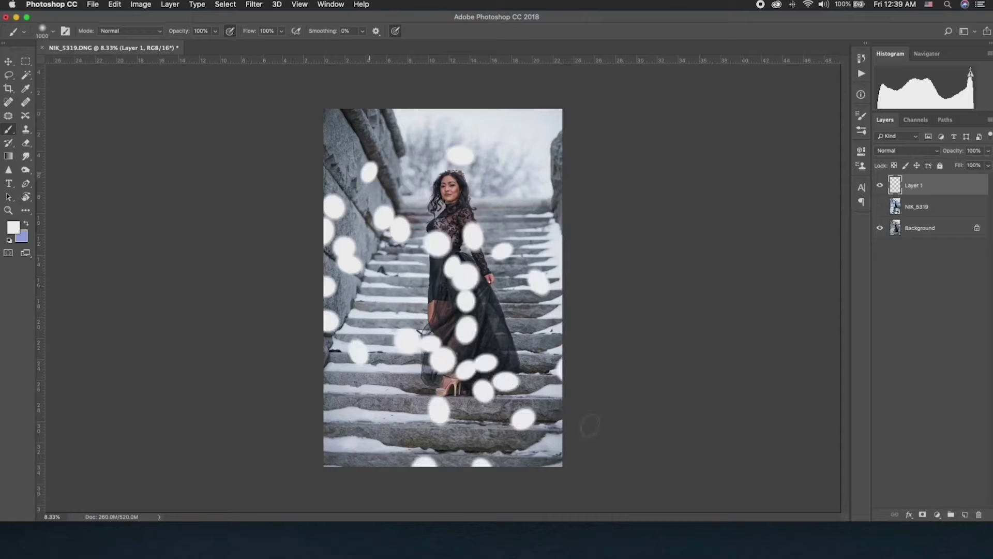
key(super+z)
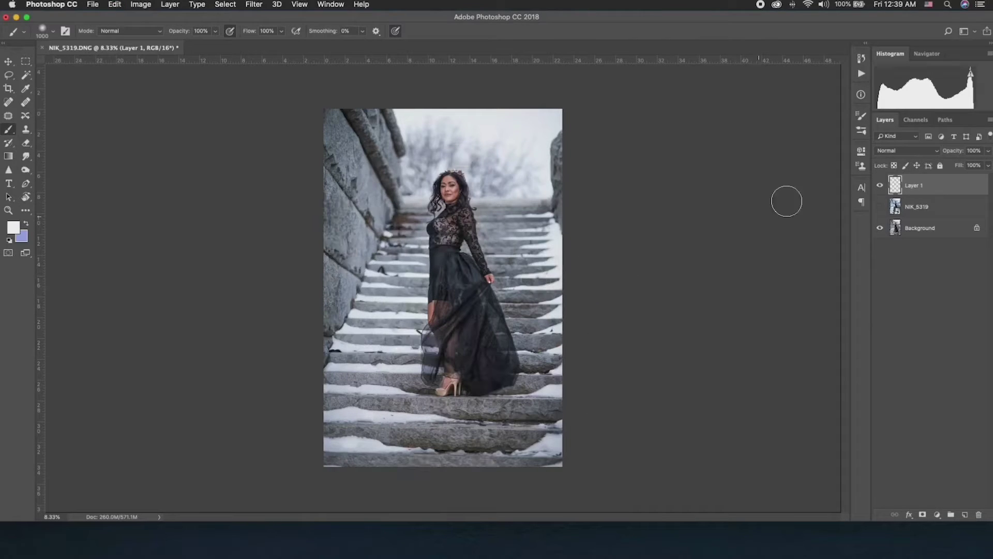
- Raise the brush's Scatter to 1000%
click(862, 119)
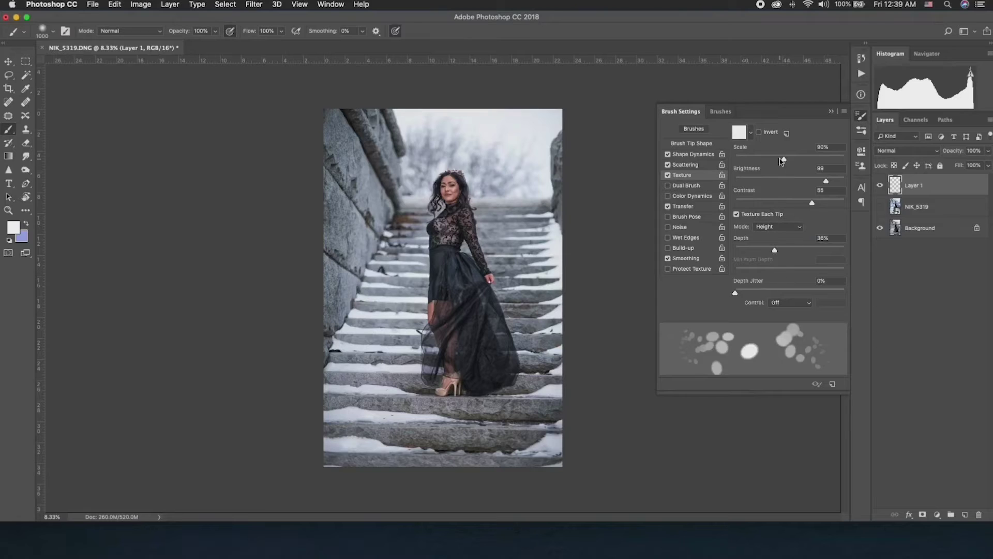
click(681, 165)
mouse_move(801, 140)
mouse_down()
mouse_move(762, 142)
mouse_move(854, 146)
mouse_up()
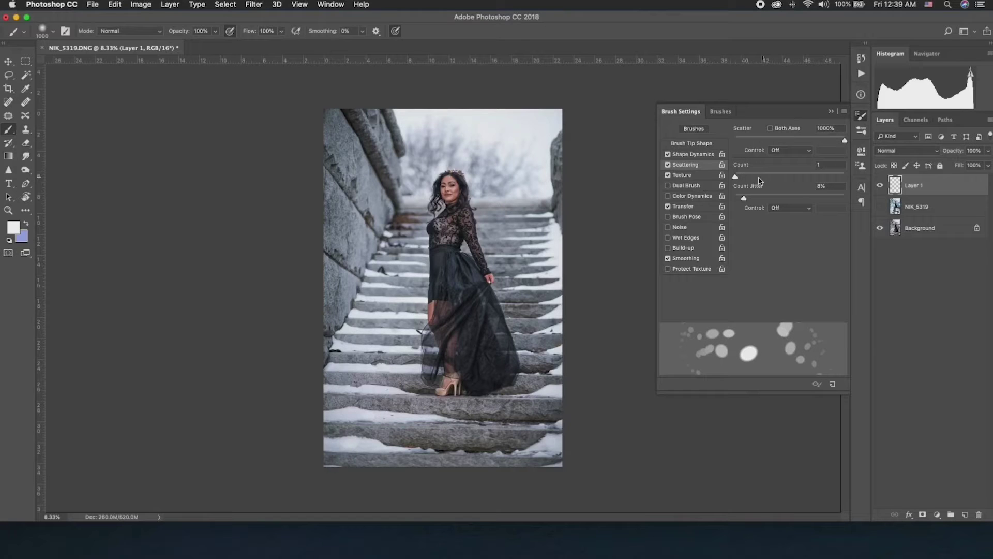
- Set the brush's Roundness Jitter to 55% and its scattering Count to 2
click(693, 154)
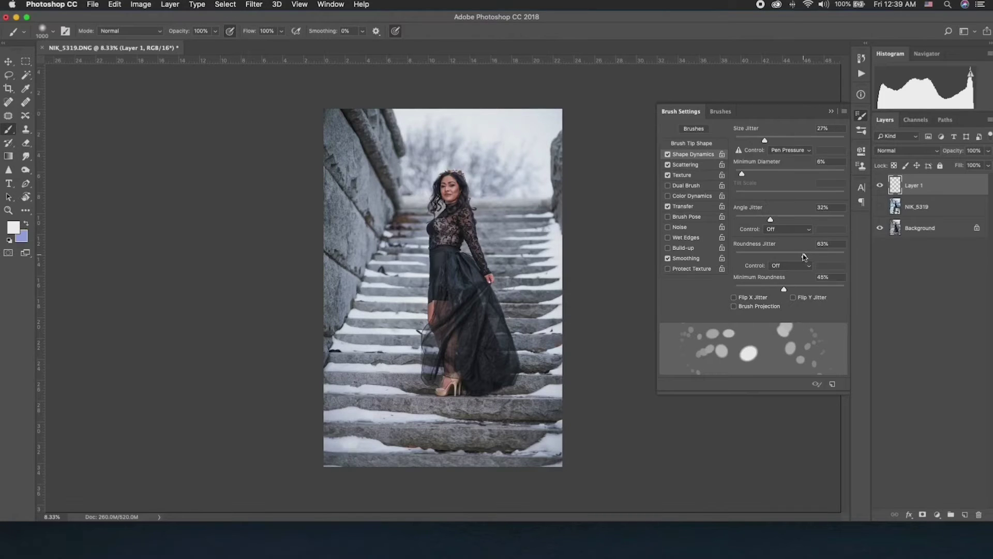
drag(791, 257, 789, 256)
click(686, 165)
mouse_move(743, 178)
mouse_down()
mouse_move(781, 179)
mouse_move(740, 179)
mouse_up()
- Test the adjusted brush with two strokes of white spots over the woman and the stairs, undoing each stroke
click(863, 117)
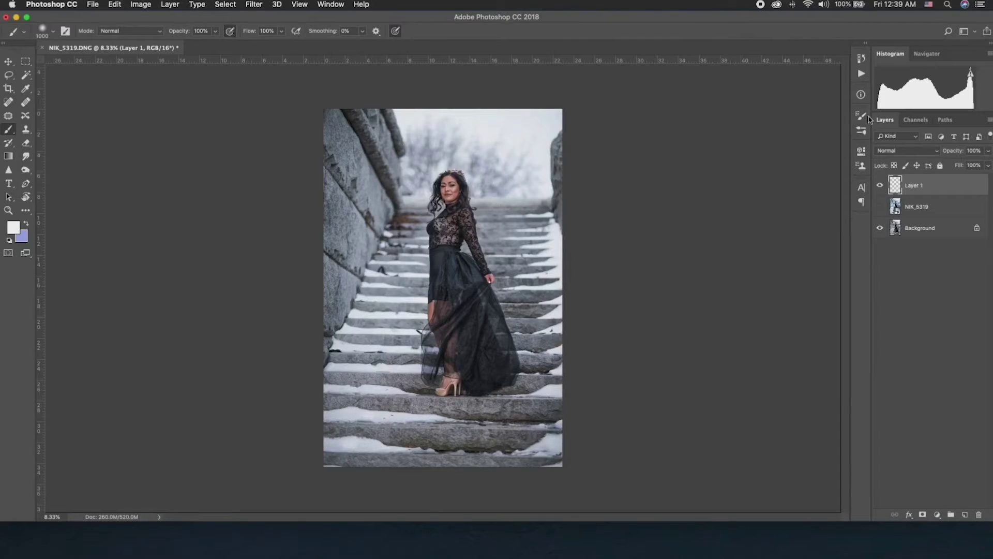
mouse_move(477, 191)
mouse_down()
mouse_move(458, 249)
mouse_move(378, 345)
mouse_move(394, 344)
mouse_up()
key(super+z)
click(861, 131)
drag(809, 139, 783, 139)
click(858, 120)
drag(444, 275, 383, 383)
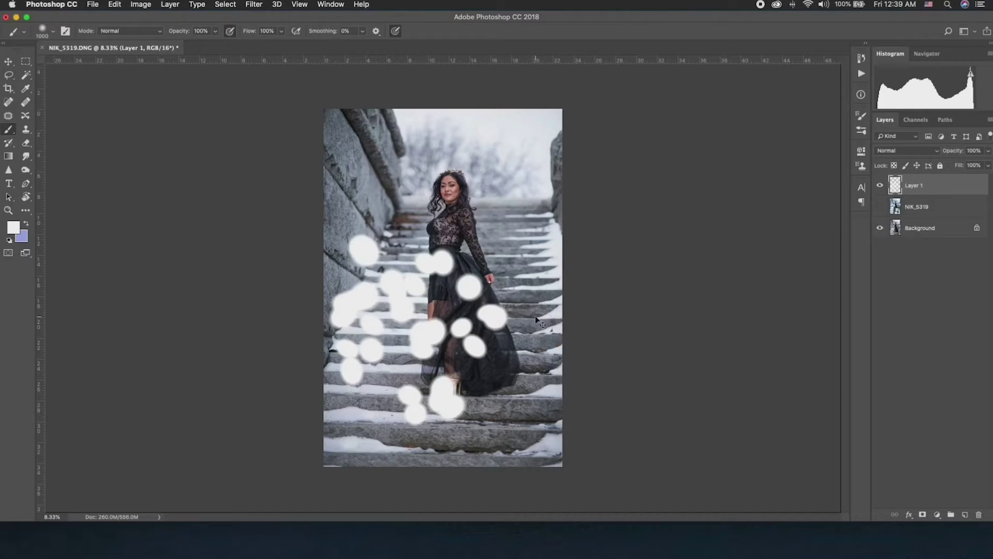
key(super+z)
- Try the brush with Texture turned off by painting a stroke across the photo, and undo that stroke
click(861, 118)
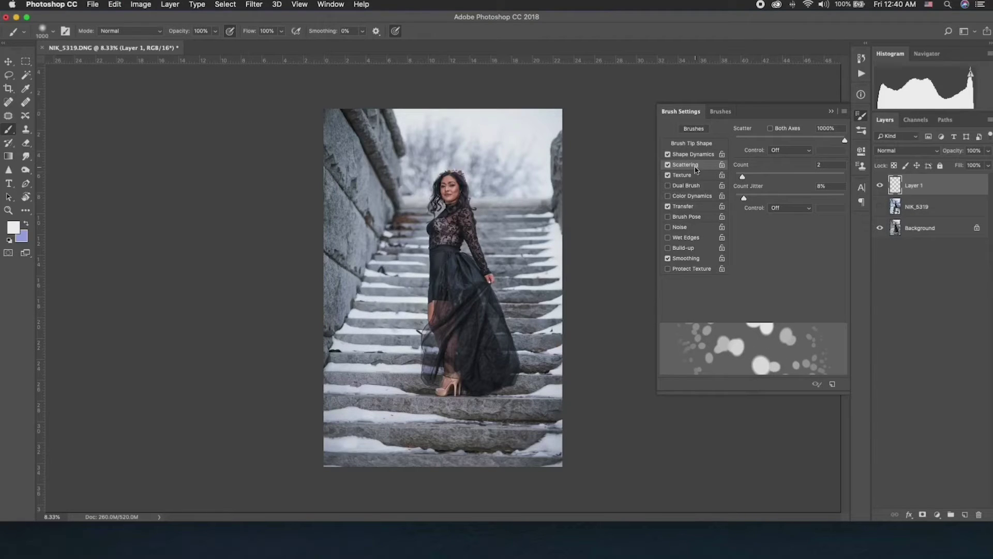
click(718, 177)
click(668, 175)
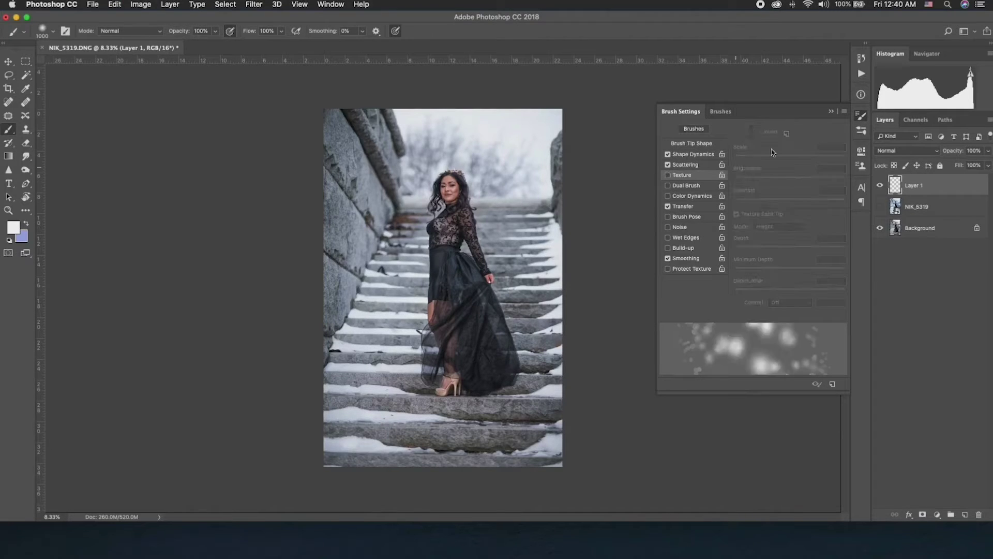
click(861, 118)
mouse_move(396, 232)
mouse_down()
mouse_move(494, 377)
mouse_move(735, 274)
mouse_up()
key(super+z)
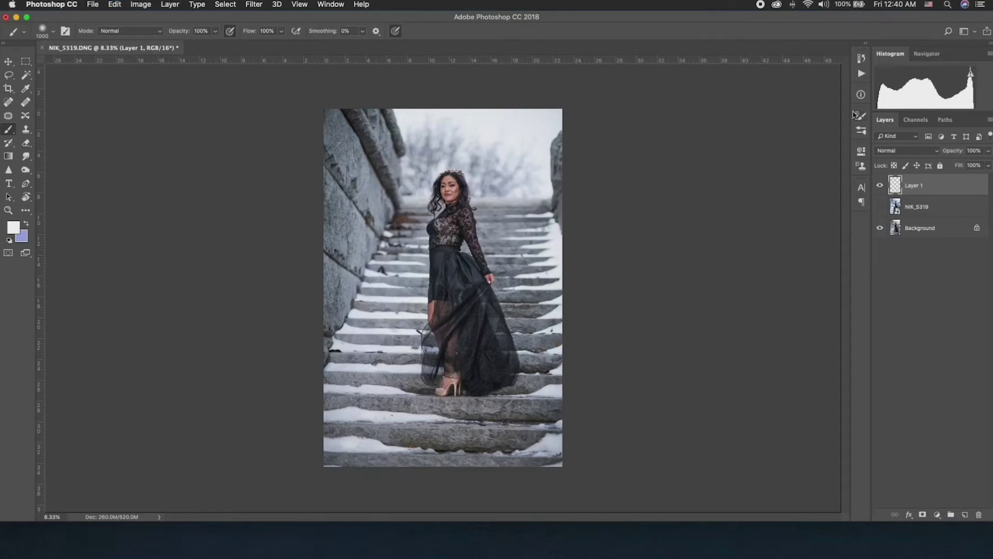
- Turn Texture back on with Scale at 55% and raise the brush's Minimum Diameter in Shape Dynamics
click(861, 116)
click(668, 175)
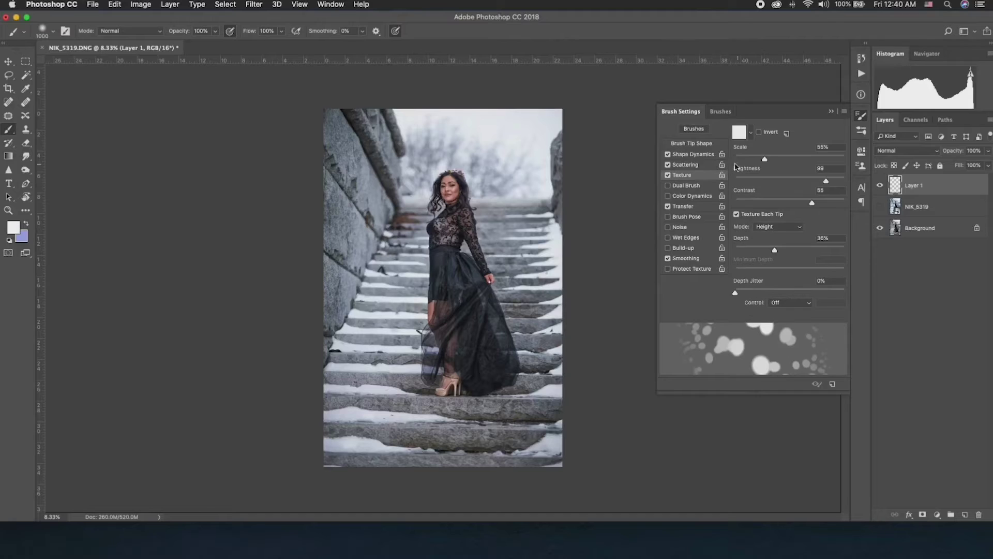
click(695, 155)
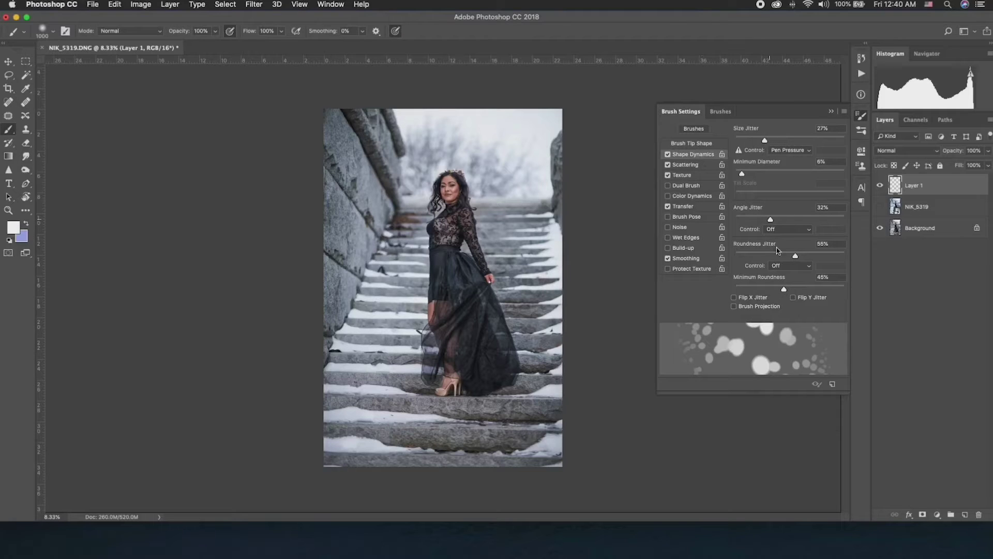
drag(750, 173, 791, 173)
- Paint a trial of larger scattered spots from the stone wall down over the stairs and undo it
click(862, 119)
mouse_move(340, 265)
mouse_down()
mouse_move(454, 362)
mouse_move(516, 442)
mouse_up()
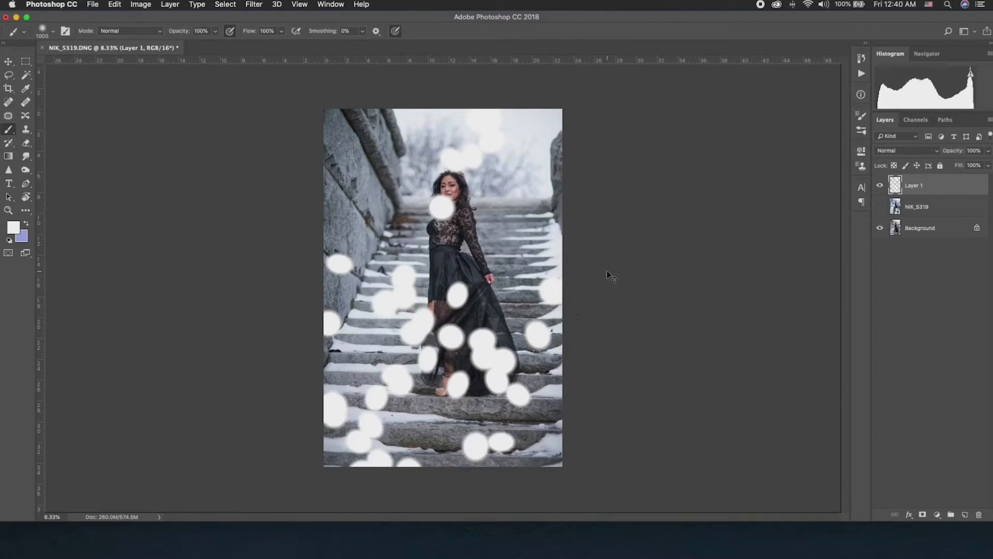
key(super+z)
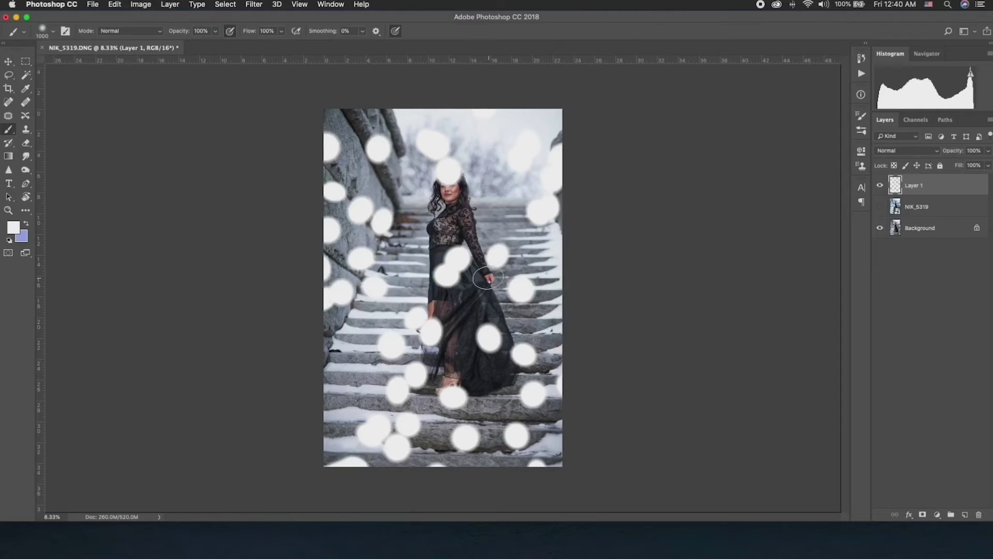
- Add a new layer above Layer 1 and set the soft round brush size to 500 px
click(965, 515)
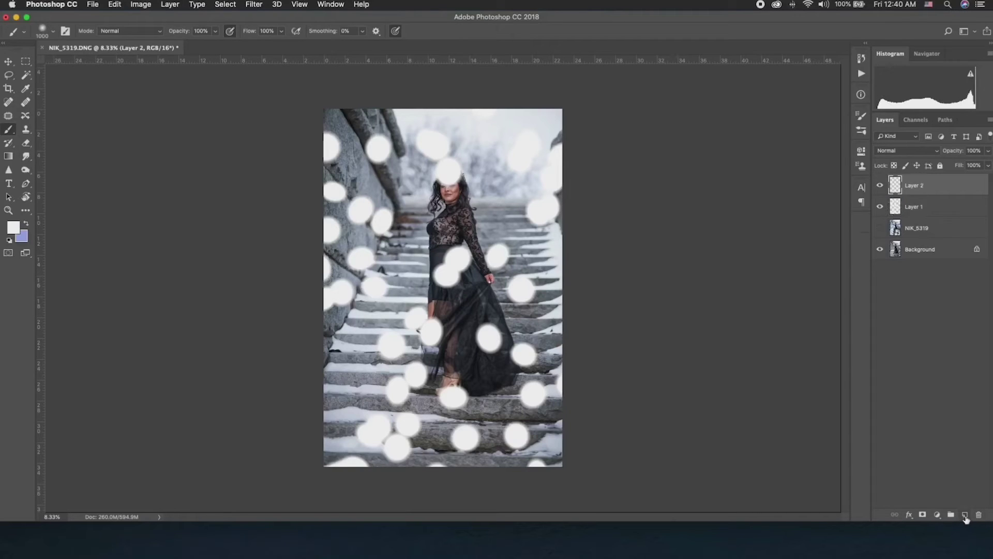
right_click(398, 153)
drag(507, 180, 501, 179)
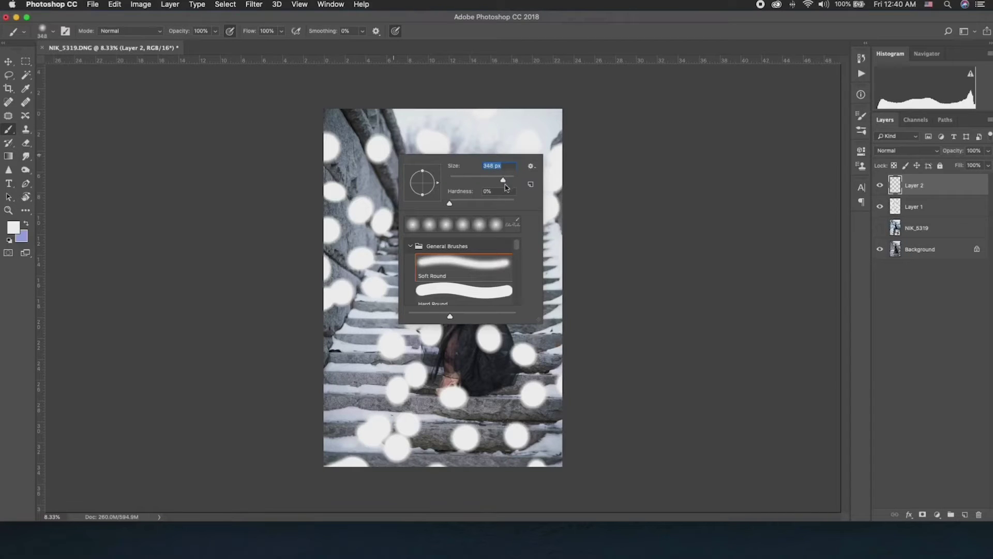
text(500)
key(Return)
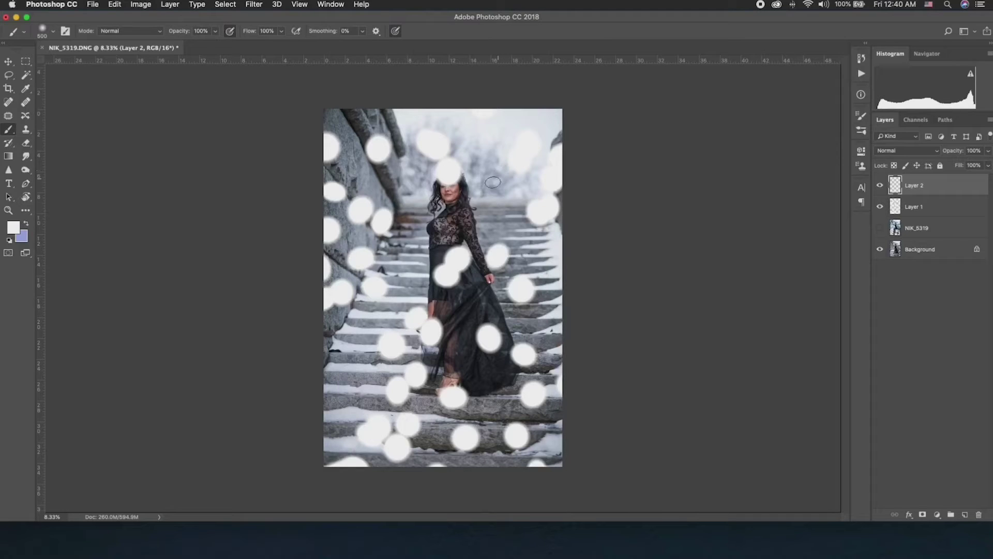
- Paint medium-sized scattered white spots on Layer 2 across the wall, sky, woman and upper stairs
click(360, 129)
click(422, 125)
click(414, 134)
click(462, 138)
click(468, 156)
click(369, 143)
click(367, 169)
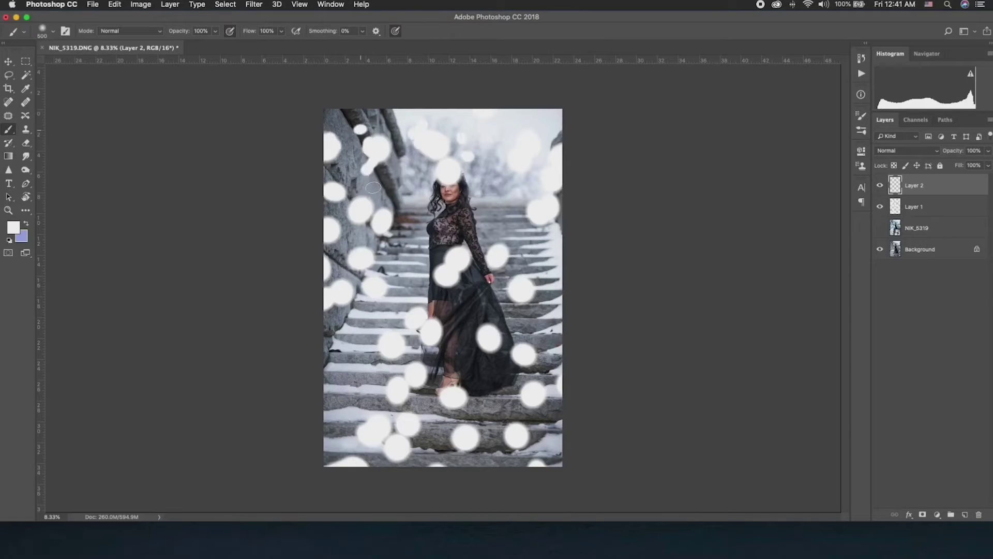
click(365, 184)
click(430, 229)
click(481, 269)
click(439, 257)
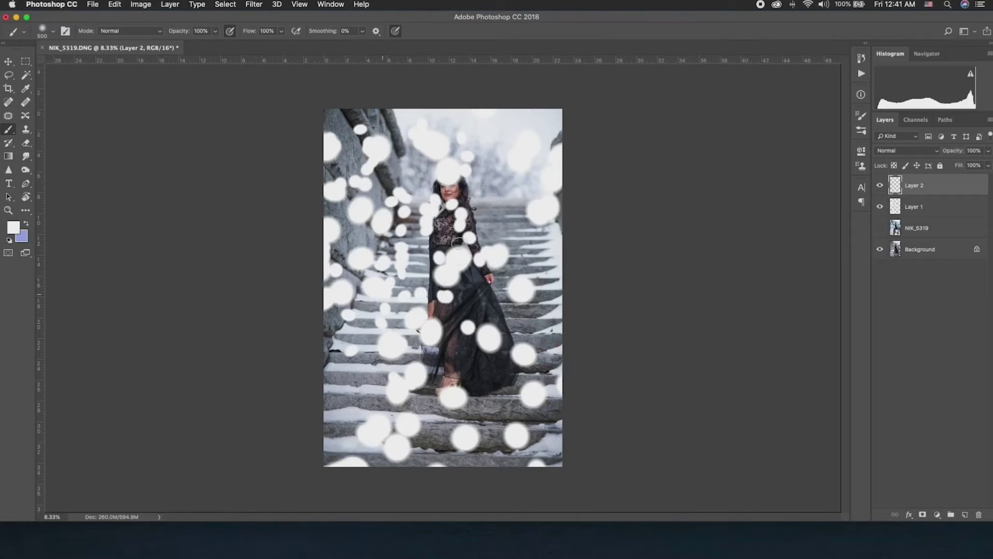
click(443, 357)
click(536, 270)
click(521, 254)
click(484, 161)
click(483, 183)
click(557, 123)
click(558, 146)
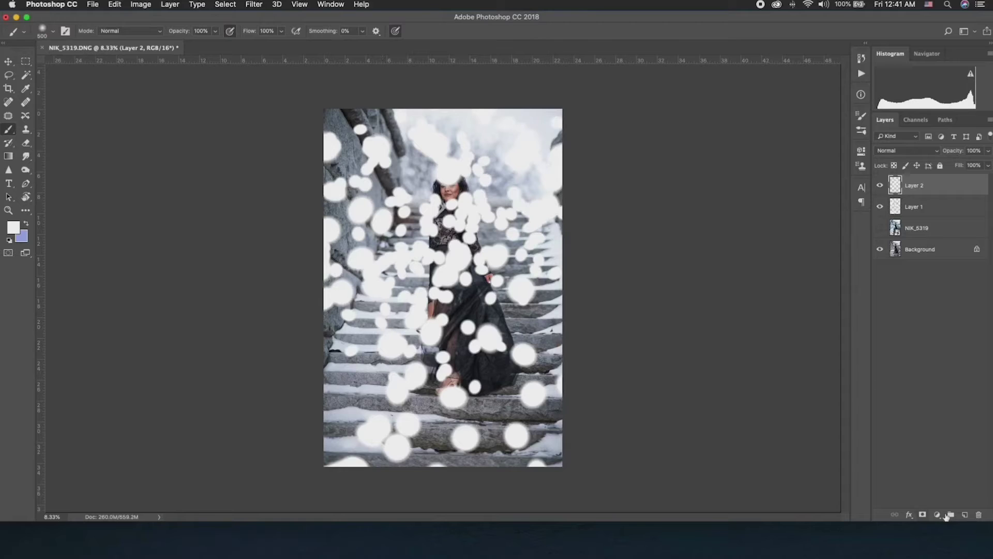
- Add another new layer on top and set the brush size to 200 px
click(965, 515)
right_click(422, 189)
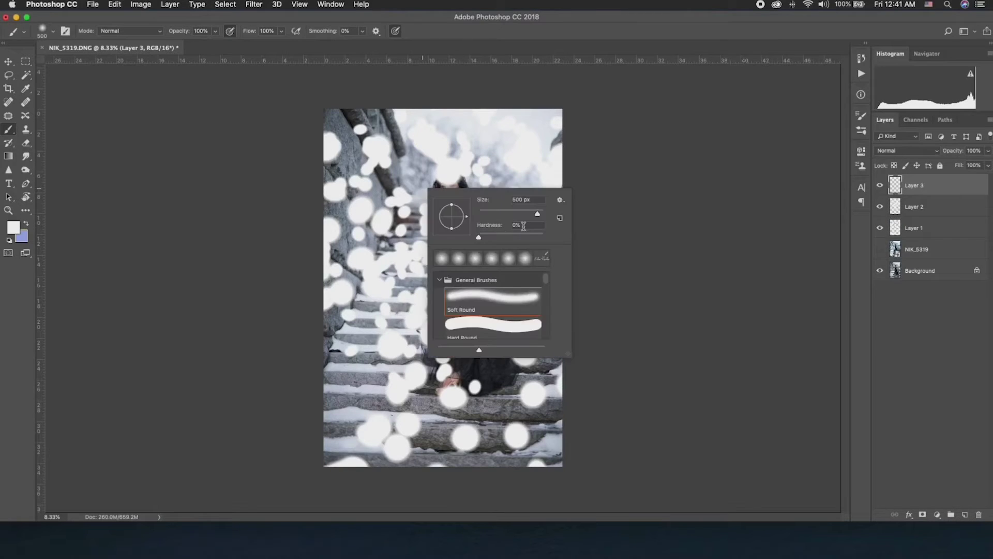
click(530, 198)
text(200)
key(Return)
- Undo a first trial stroke on Layer 3 and paint small scattered snow spots around the woman, over the wall, trees and stairs
drag(392, 128, 476, 195)
key(super+z)
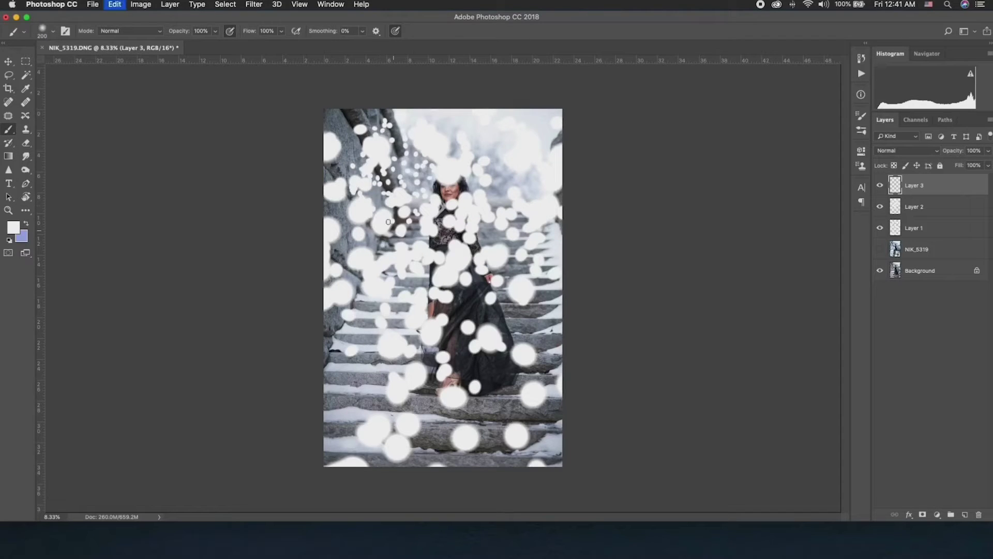
drag(383, 150, 373, 242)
mouse_move(509, 142)
mouse_down()
mouse_move(529, 211)
mouse_move(499, 181)
mouse_up()
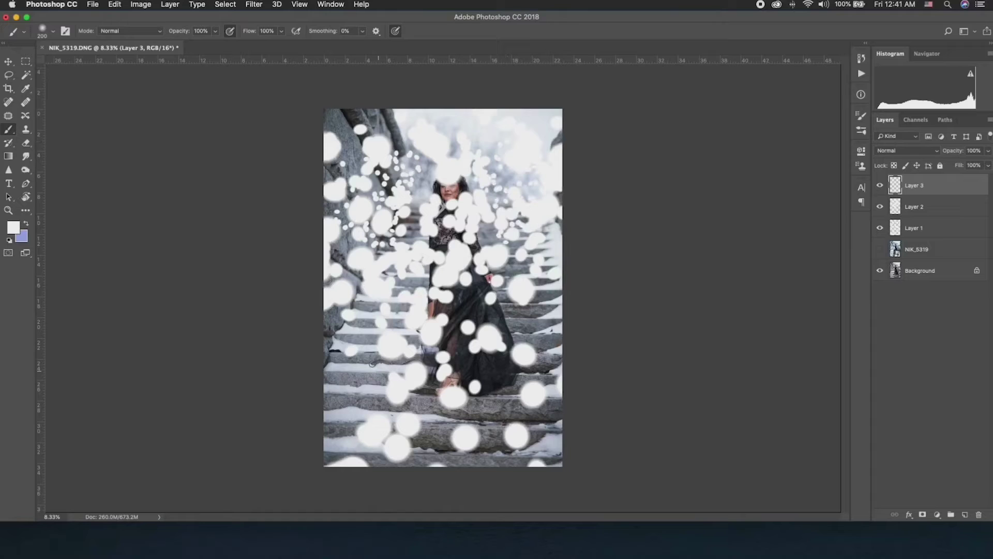
drag(332, 339, 383, 408)
drag(538, 300, 559, 357)
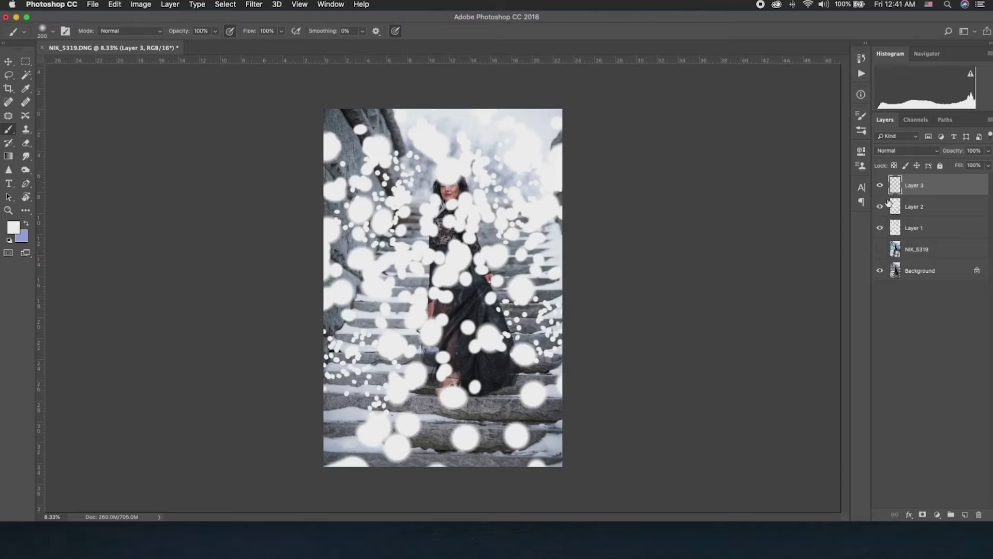
- Hide Layer 3 and Layer 2, and select Layer 1 with the Move tool active
click(880, 185)
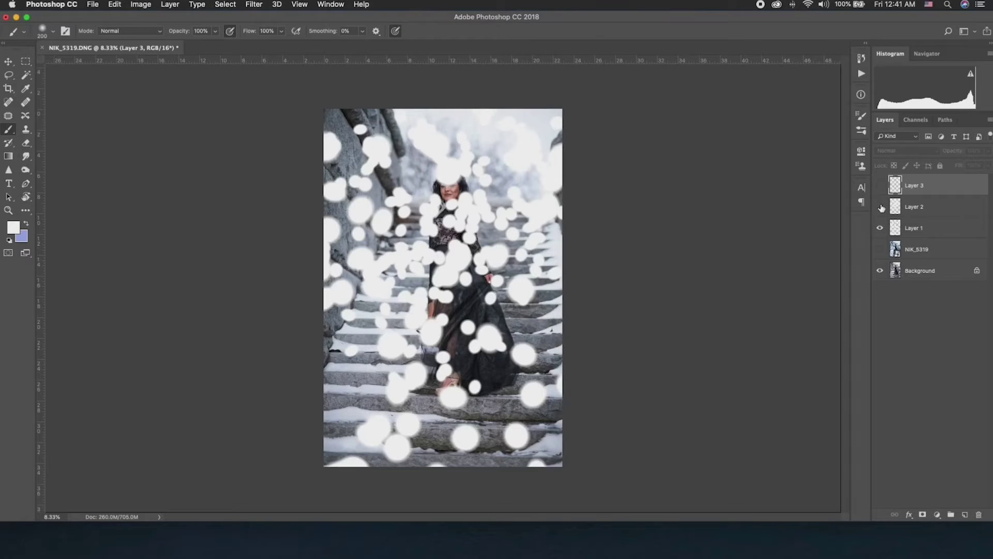
click(881, 207)
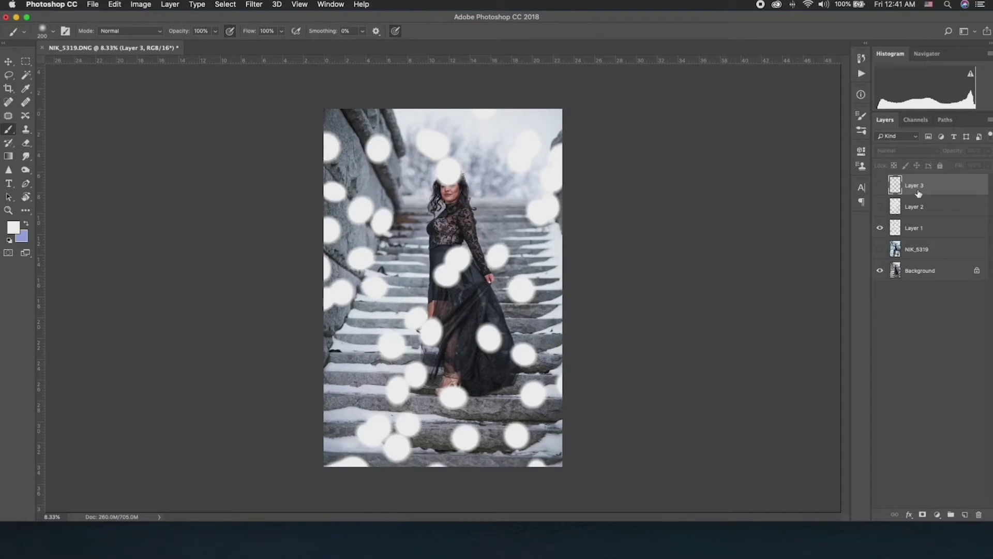
click(926, 231)
key(v)
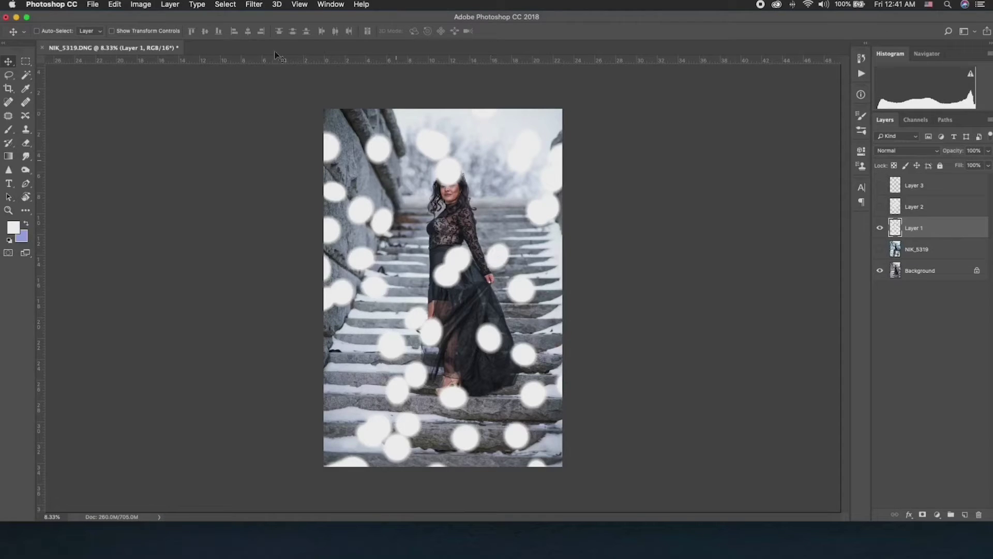
- Try a Motion Blur on Layer 1 with a 75° angle and a 656-pixel distance, and undo it
click(254, 4)
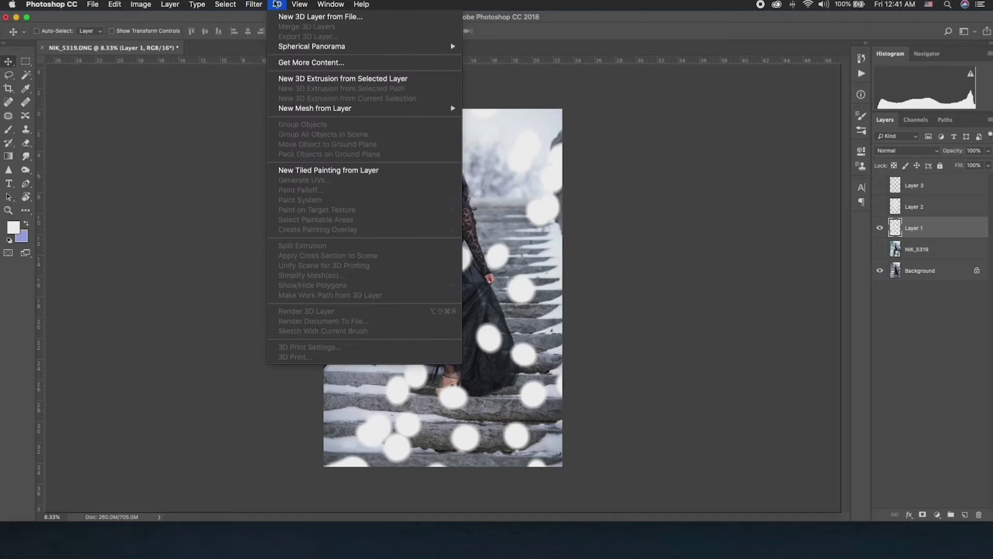
mouse_move(284, 131)
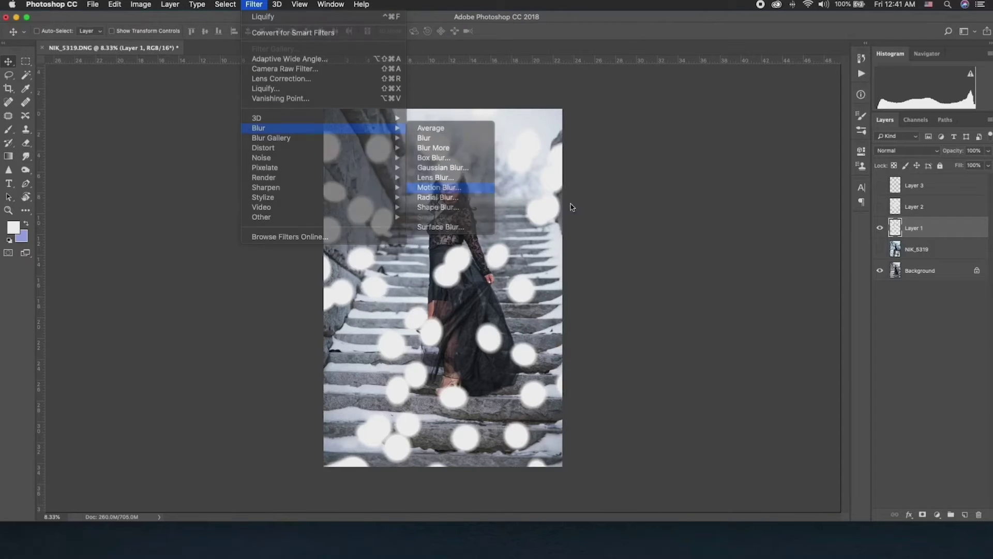
click(462, 189)
drag(160, 118, 201, 134)
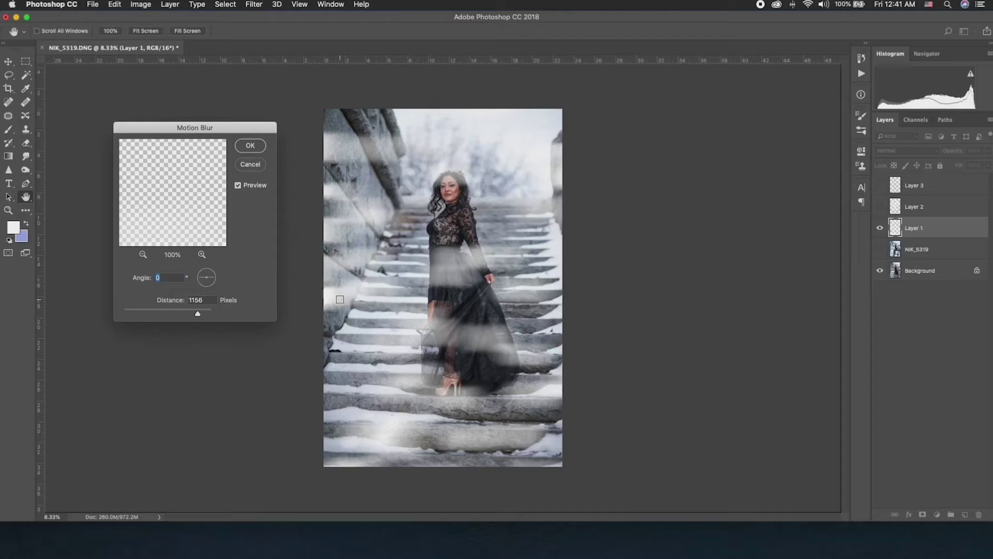
drag(187, 313, 170, 313)
drag(211, 274, 209, 270)
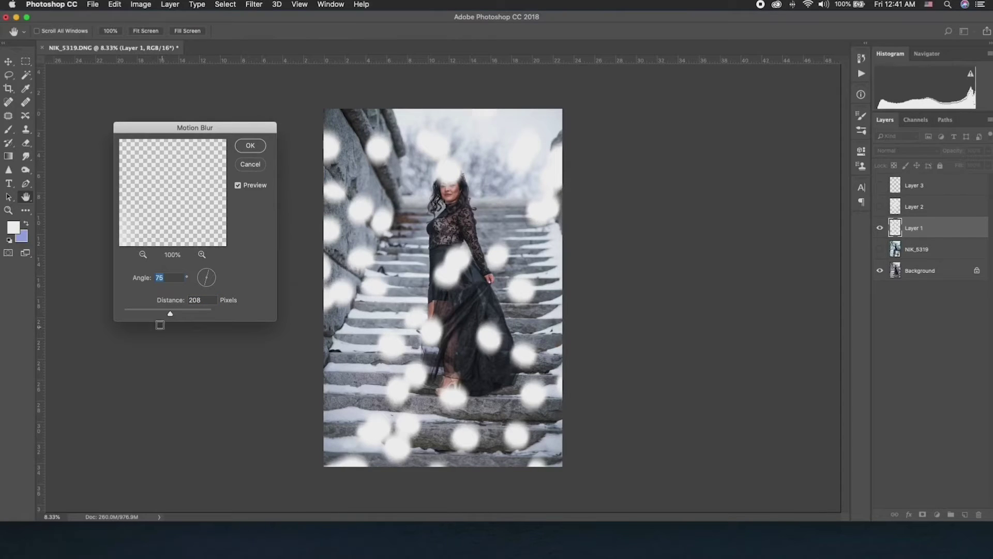
click(182, 313)
click(184, 312)
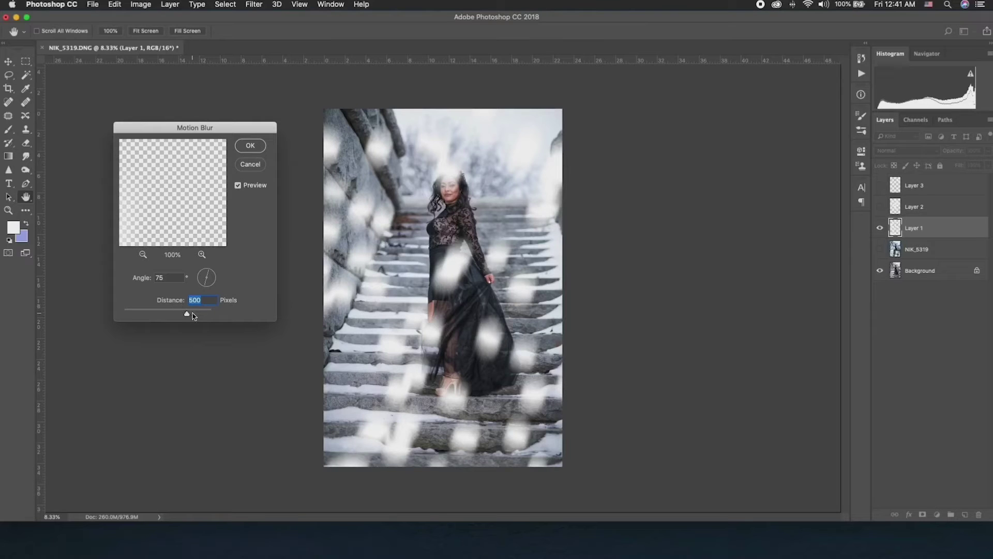
click(194, 313)
click(190, 314)
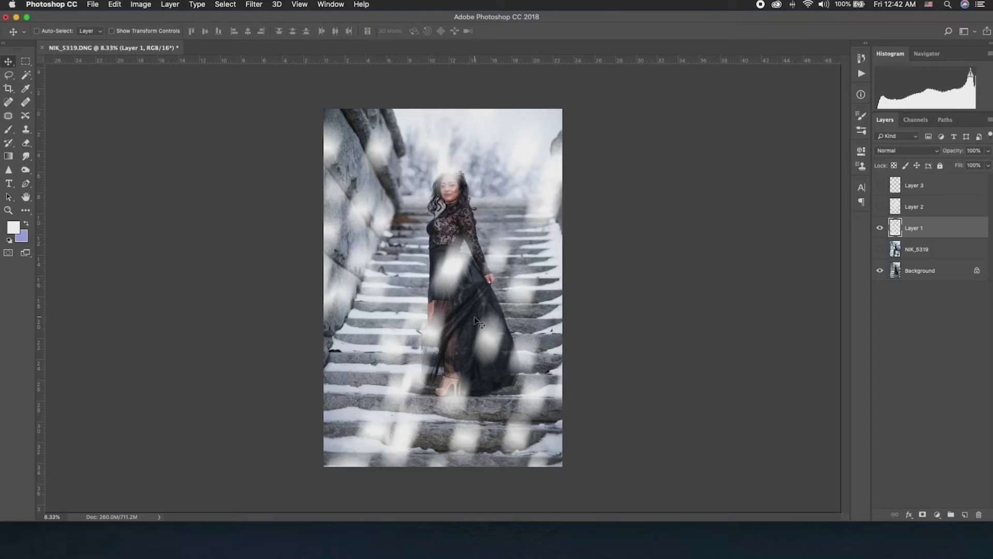
key(super+z)
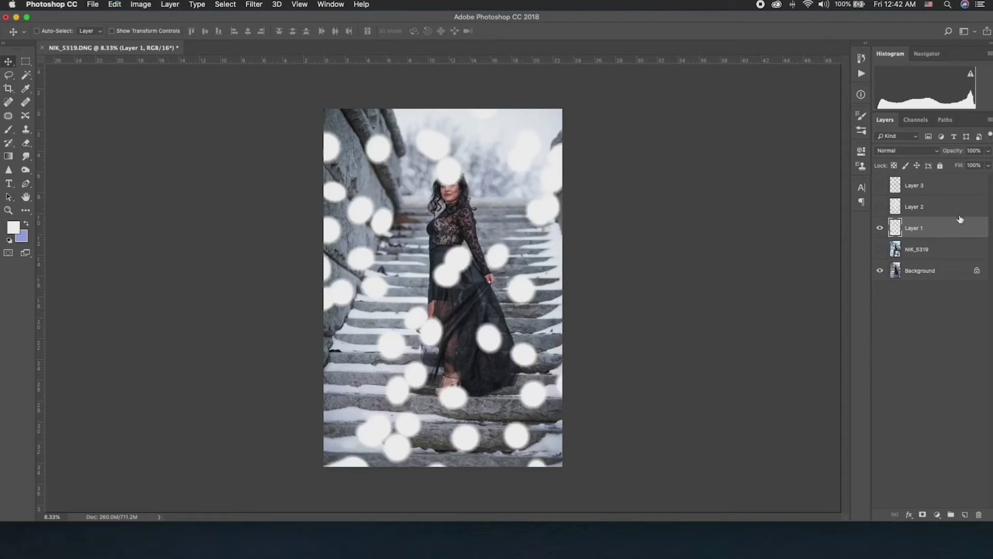
- Convert Layer 1 to a smart object and apply Motion Blur to it at a 75° angle and 656 pixels distance
right_click(963, 230)
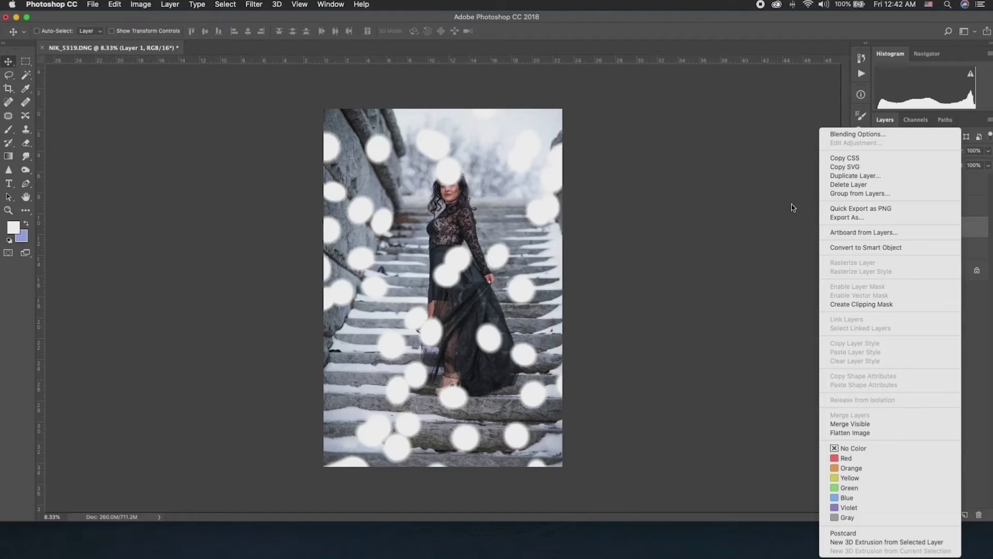
click(845, 247)
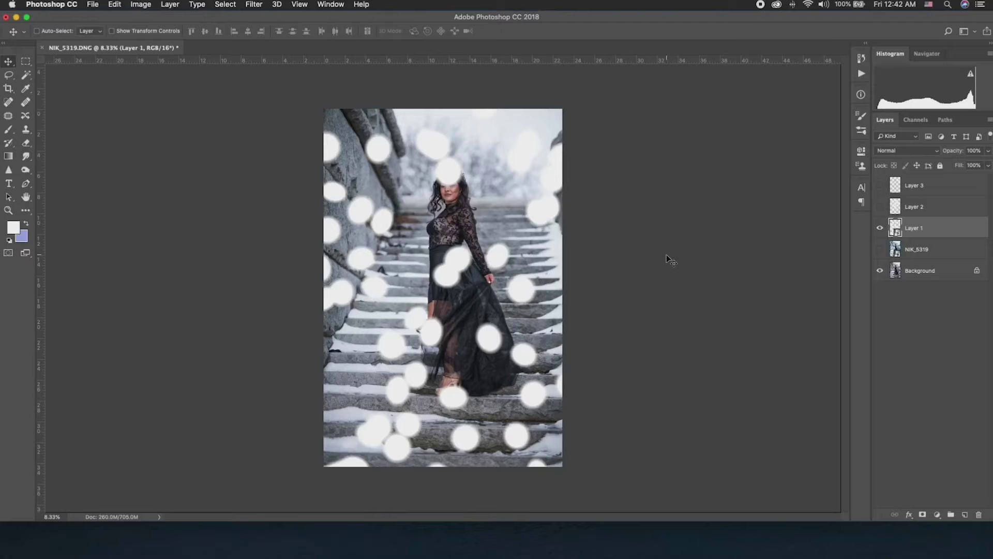
click(256, 5)
mouse_move(293, 131)
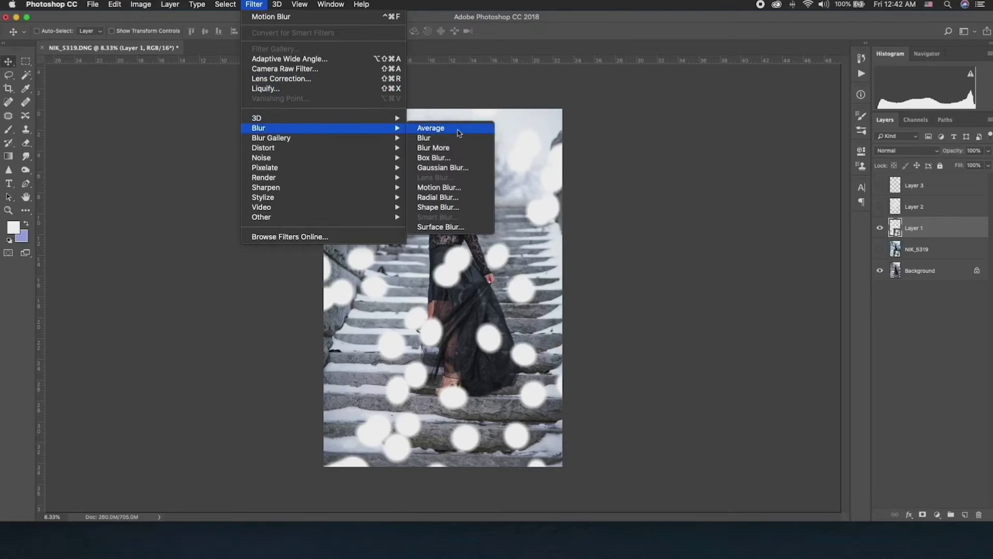
click(442, 188)
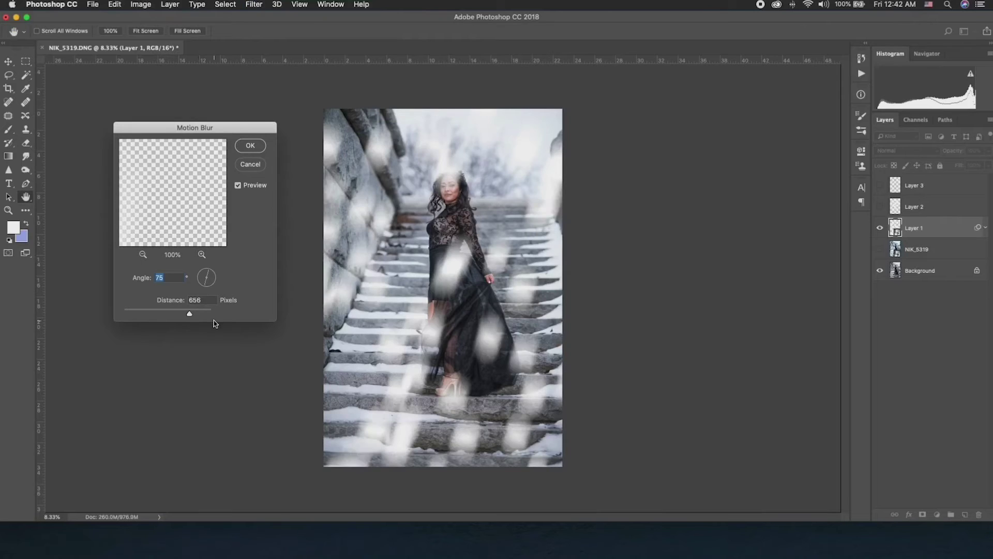
click(250, 145)
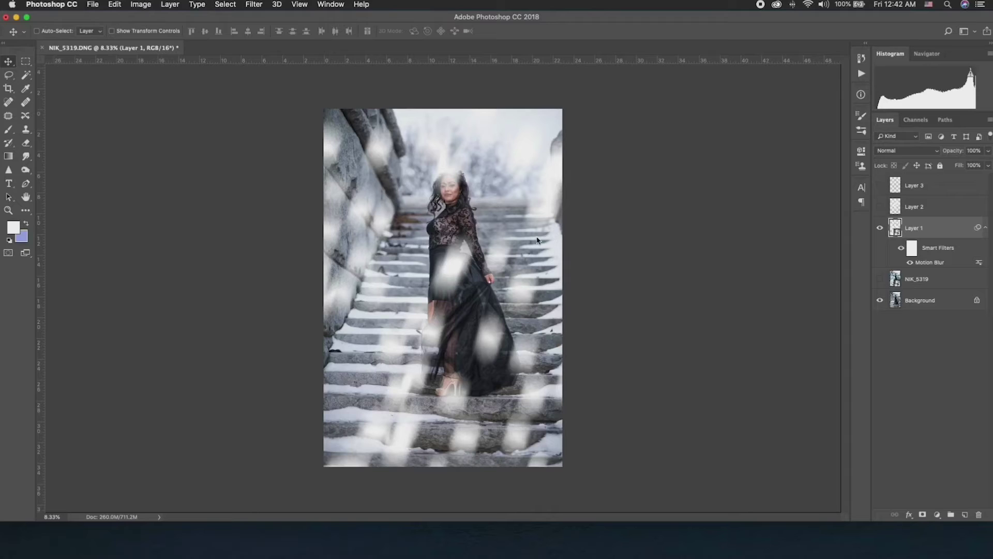
key(space)
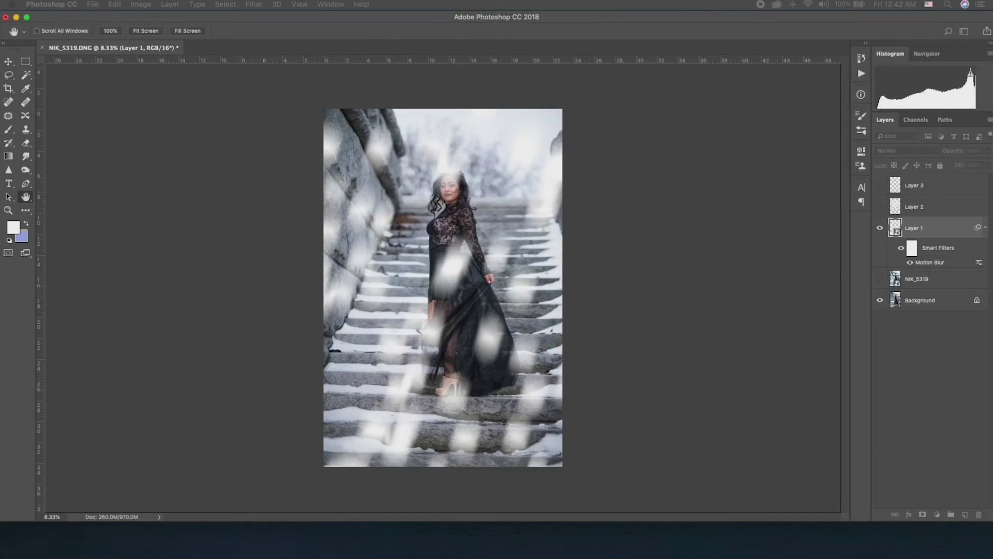
drag(1, 125, 216, 118)
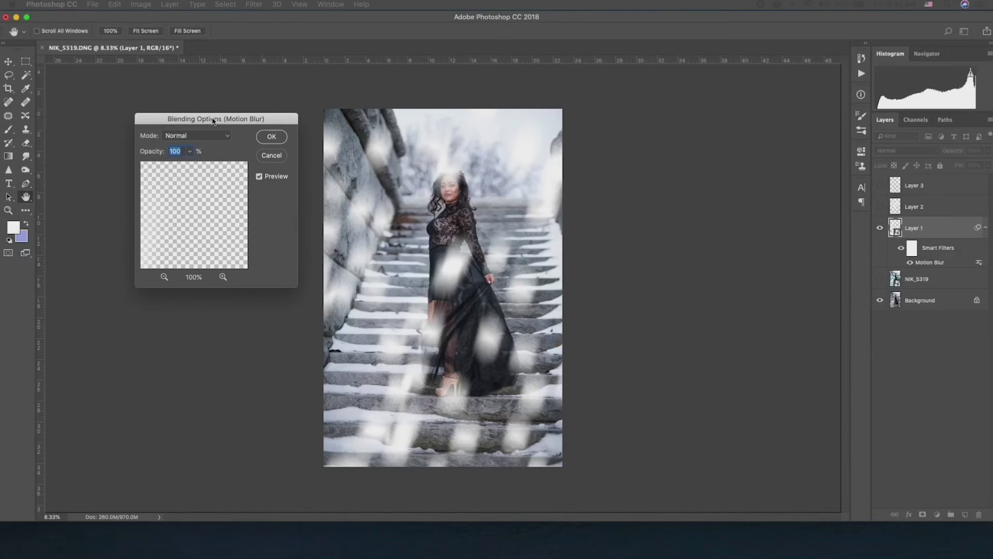
click(272, 157)
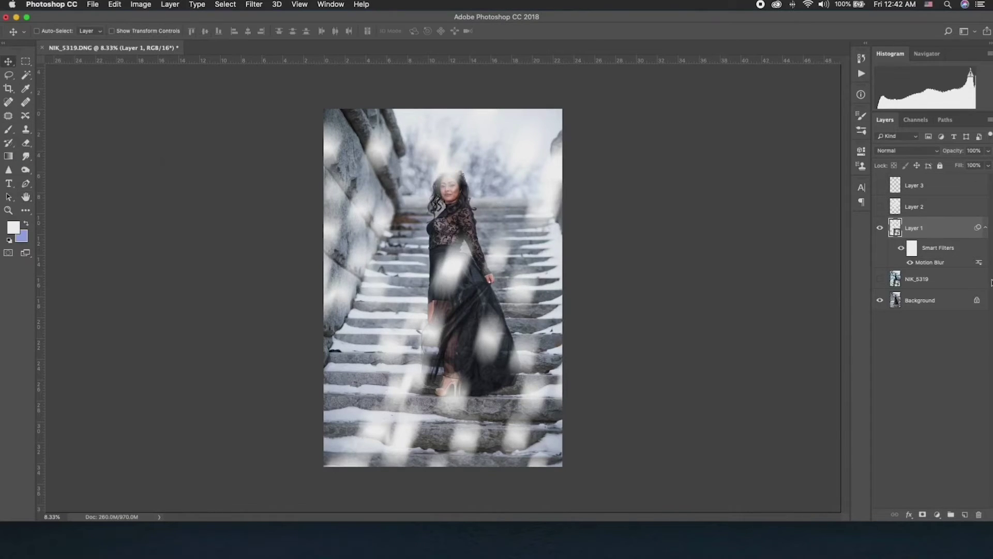
- Edit Layer 1's Motion Blur smart filter and raise its distance to 938 pixels
double_click(924, 263)
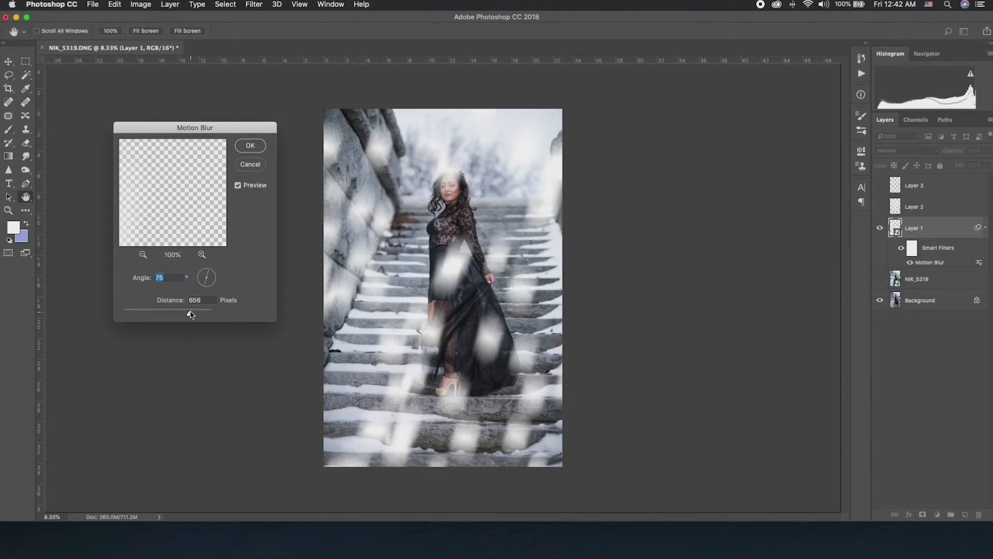
drag(190, 315, 171, 314)
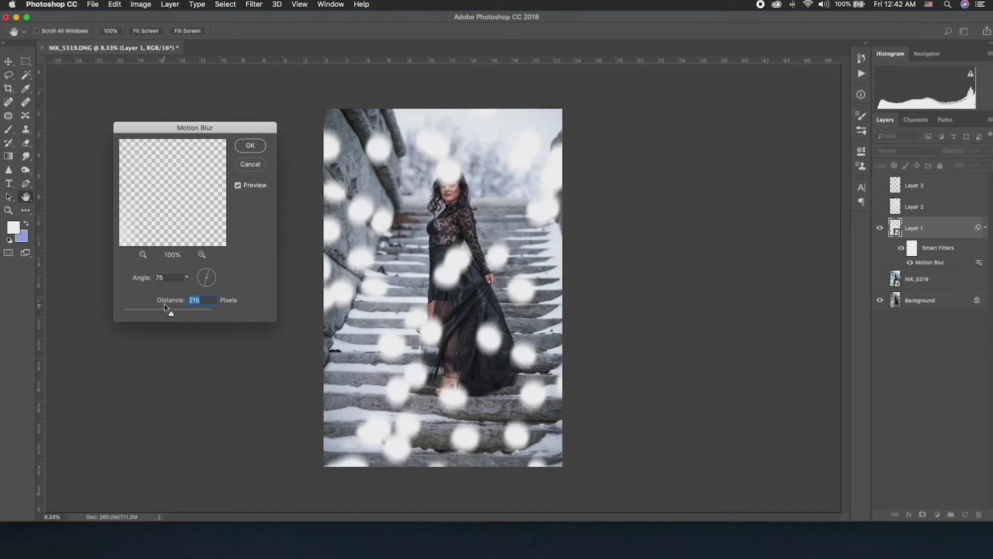
click(196, 314)
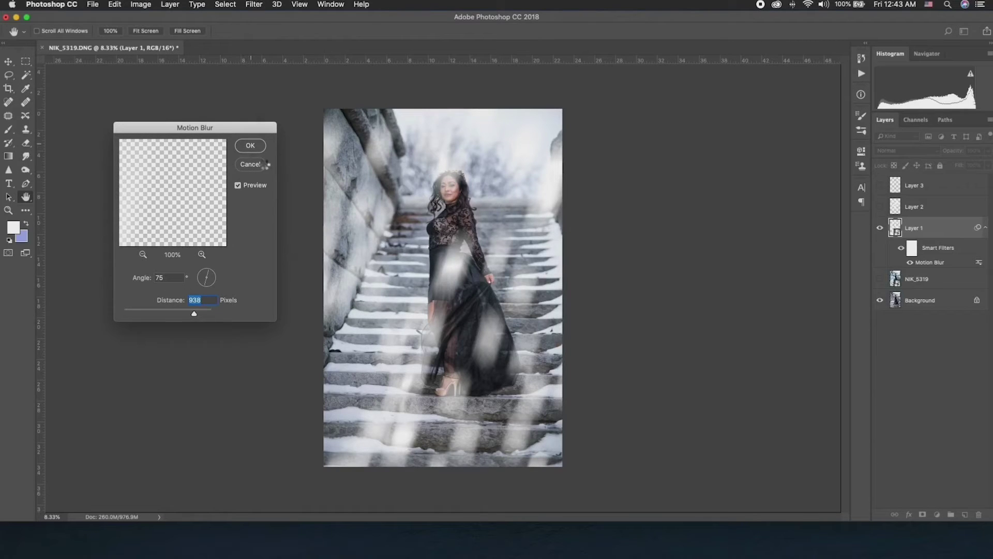
key(Return)
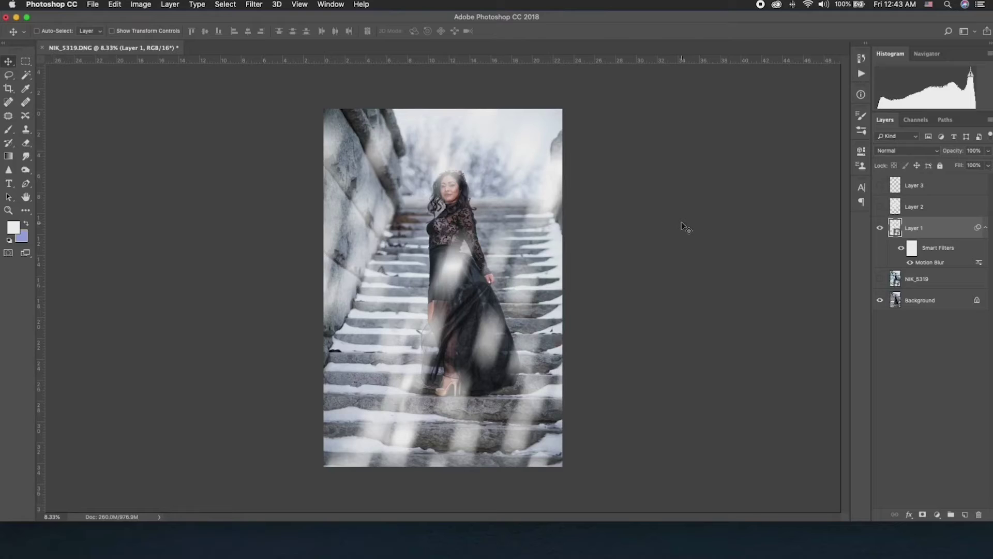
- Show only Layer 2 above the Background and apply Motion Blur to it at a 75° angle and 291 pixels distance
click(880, 207)
click(880, 227)
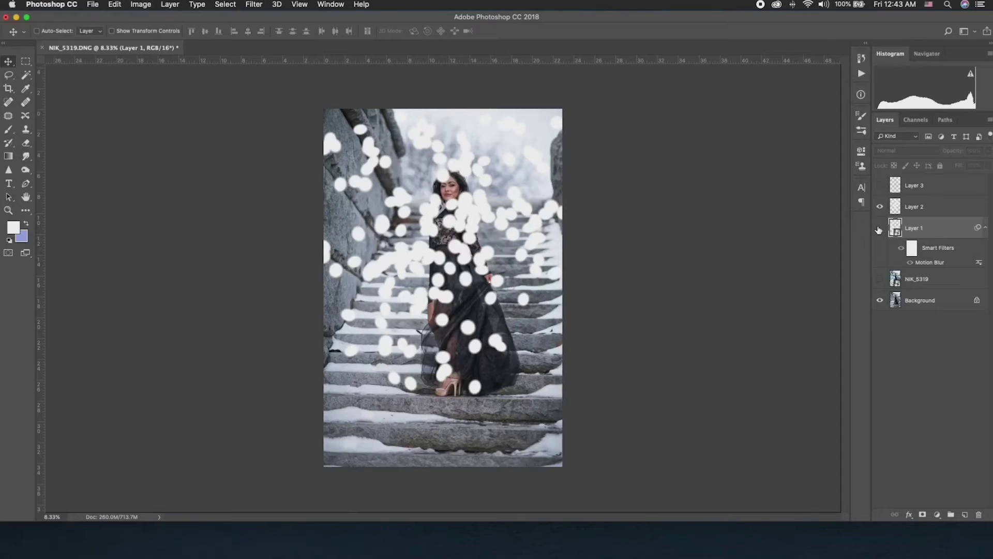
click(892, 206)
click(253, 4)
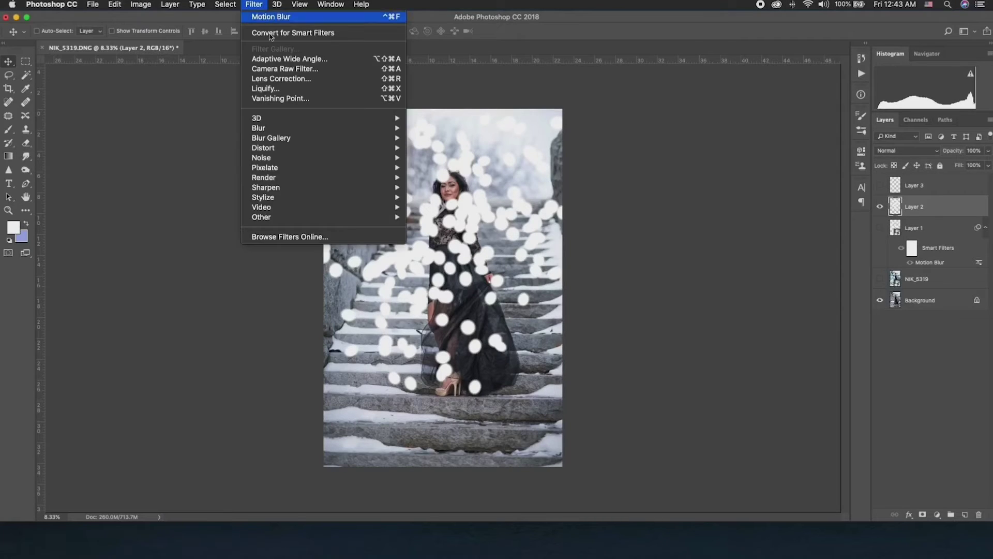
mouse_move(342, 128)
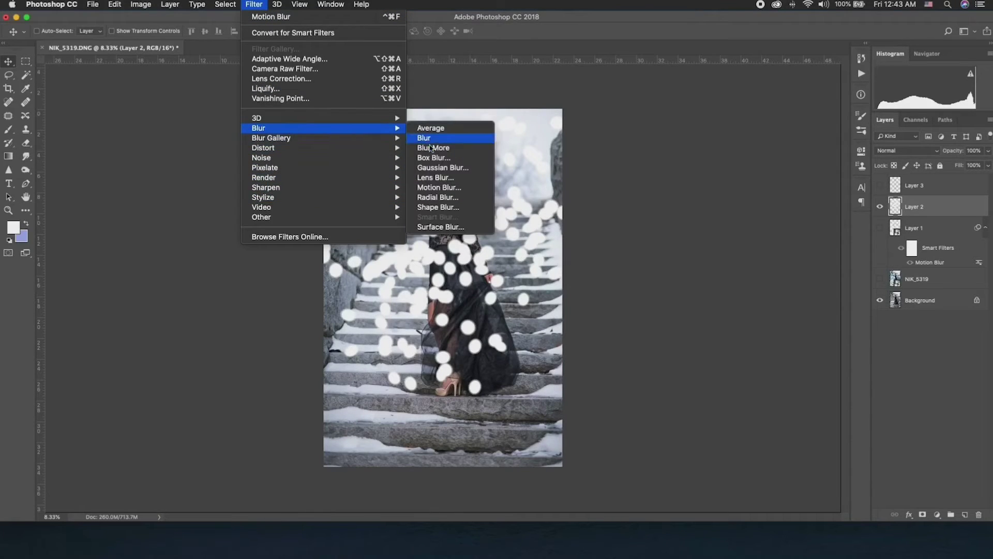
click(439, 187)
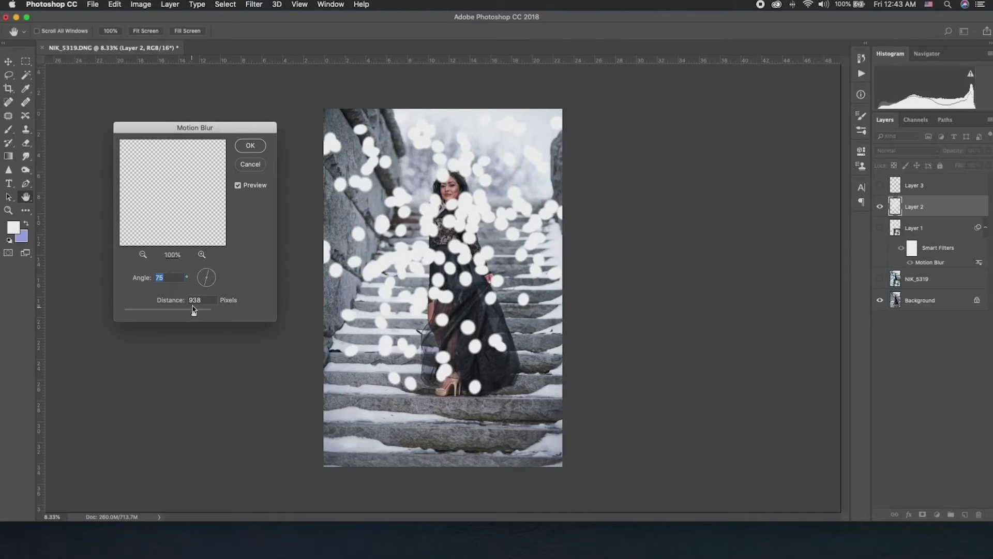
drag(194, 312, 177, 313)
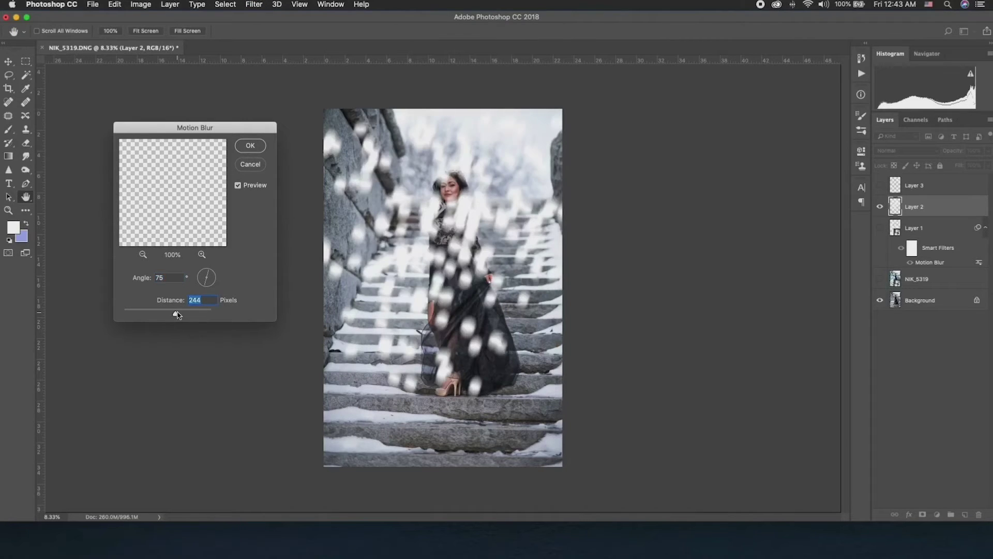
click(183, 314)
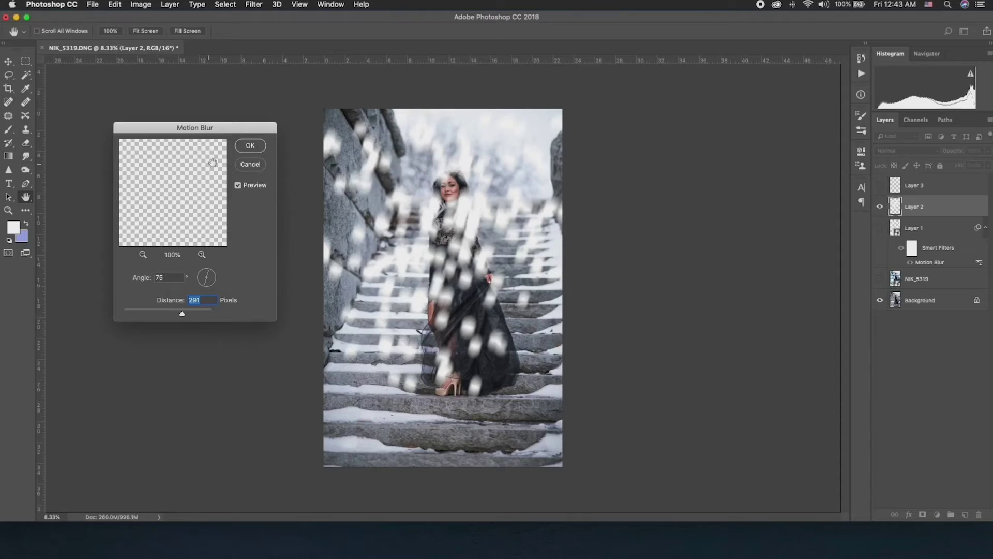
click(249, 147)
- Show Layer 3 in place of Layer 2 and apply Motion Blur to it at a 75° angle
click(880, 185)
click(880, 207)
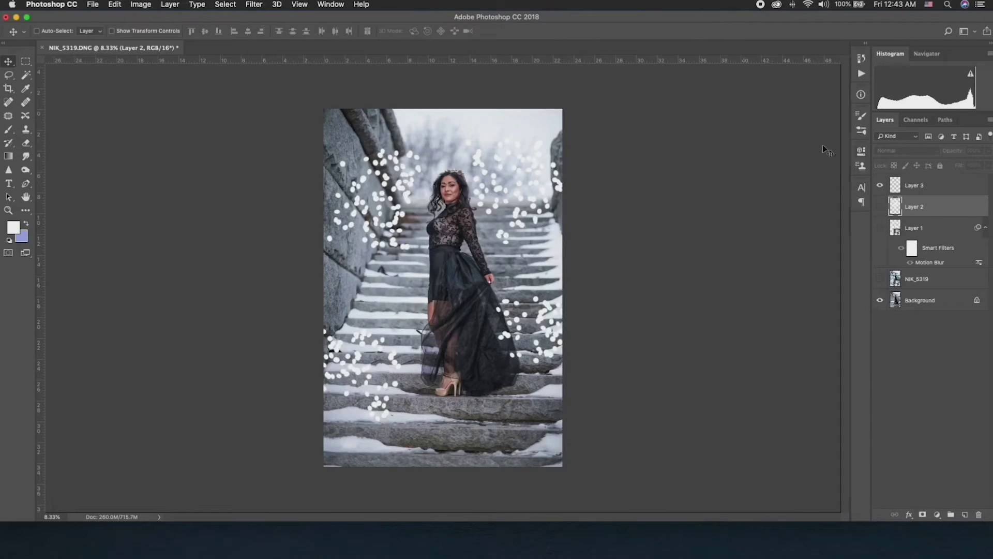
click(254, 4)
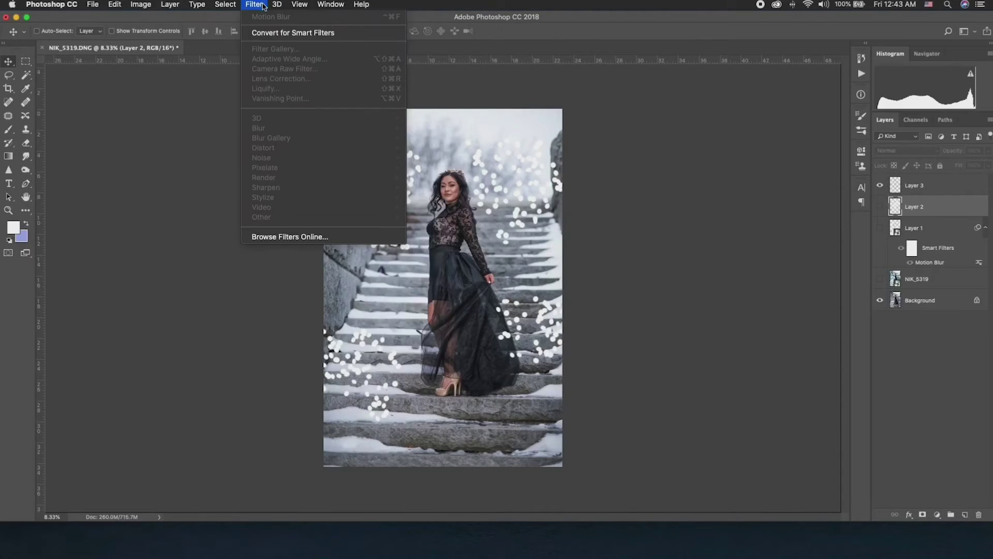
click(913, 186)
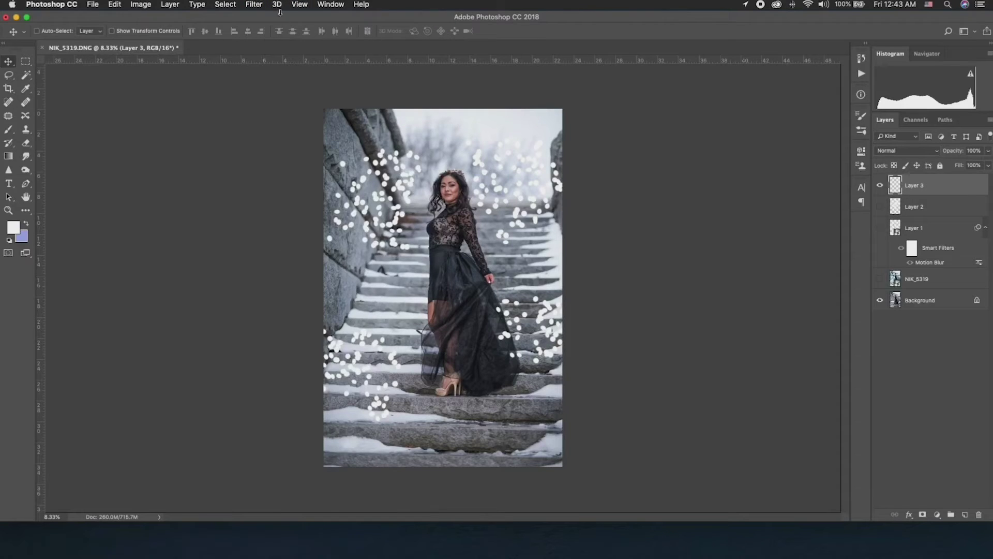
click(254, 5)
mouse_move(321, 128)
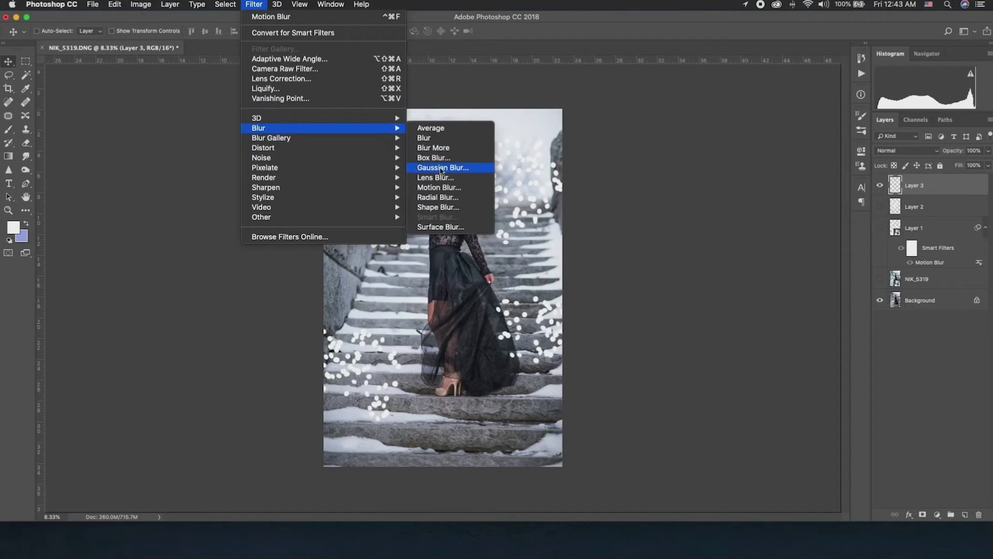
click(439, 188)
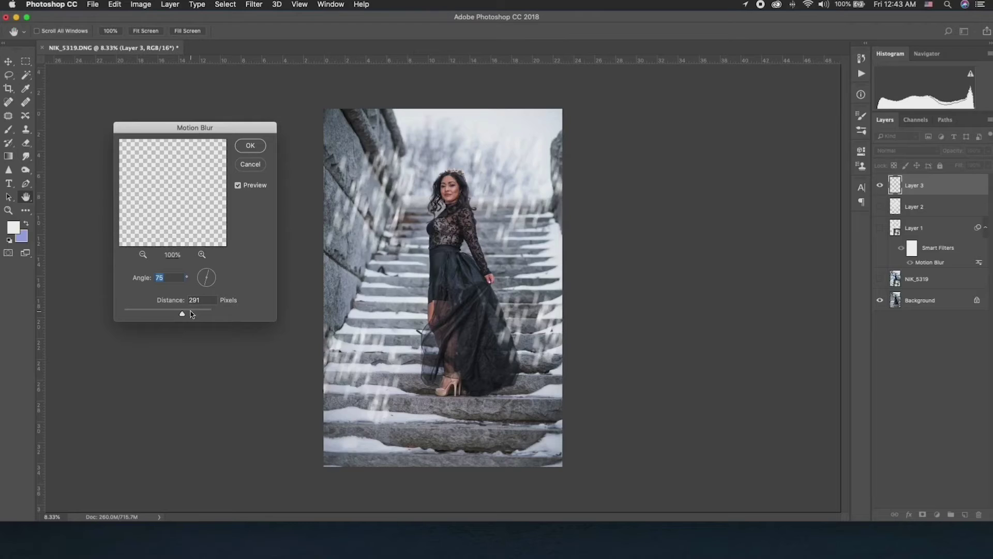
drag(179, 313, 178, 314)
key(Return)
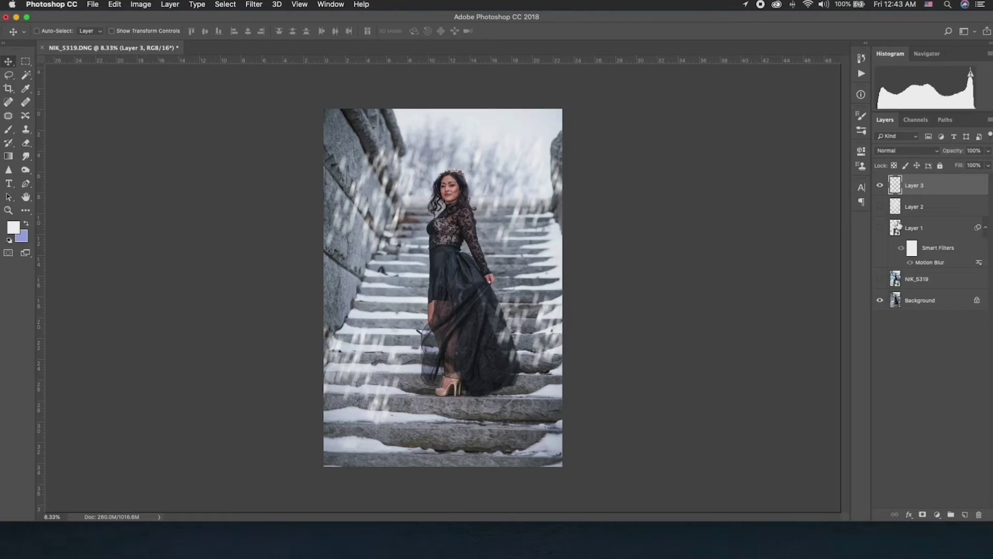
- Make Layer 2 and Layer 1 visible again together with Layer 3
click(880, 207)
click(880, 227)
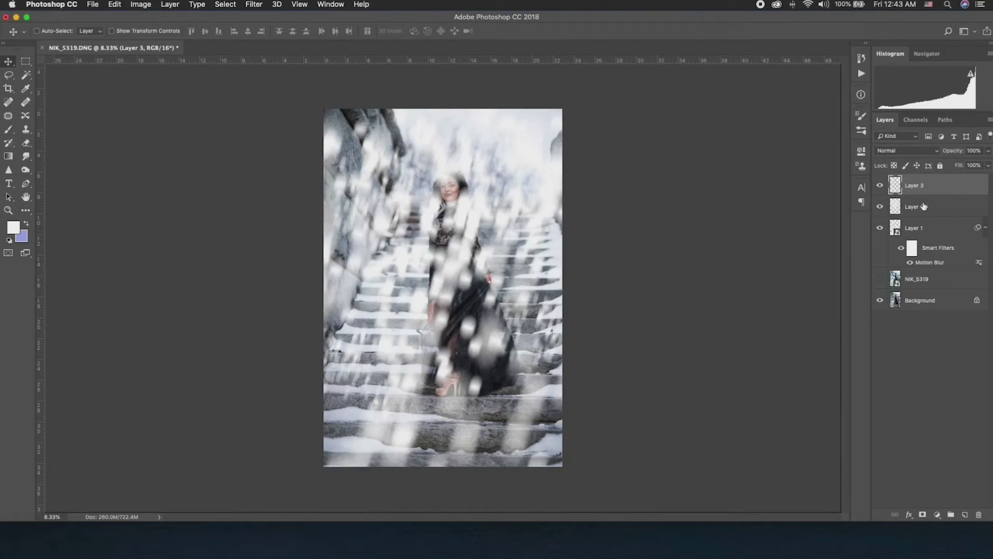
click(941, 209)
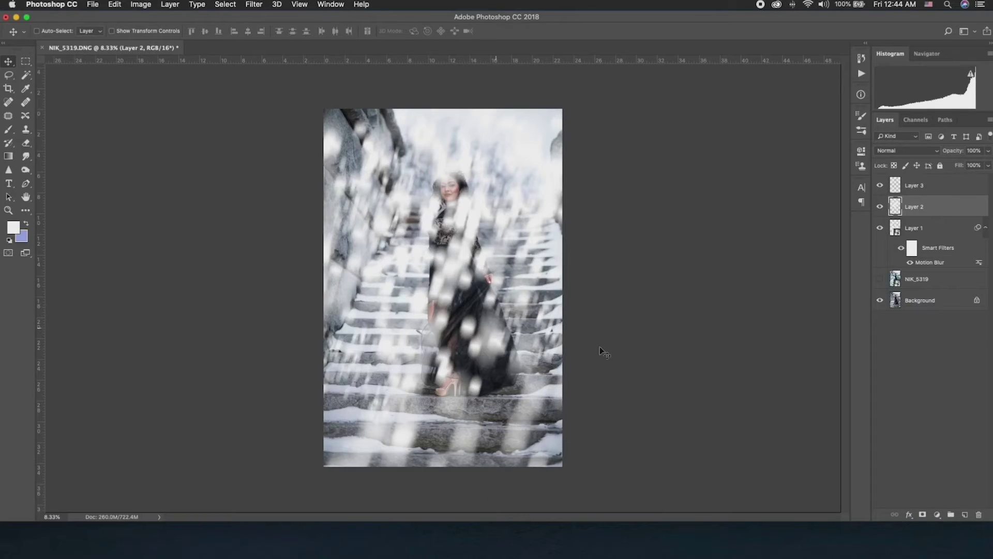
- Group Layer 3, Layer 2 and Layer 1, and name the group snow
click(931, 186)
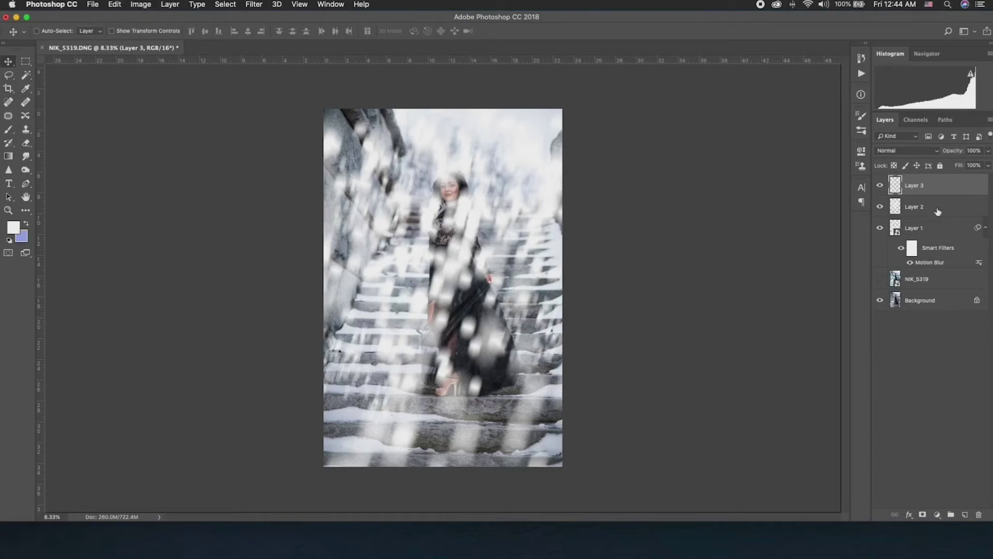
shift+click(940, 232)
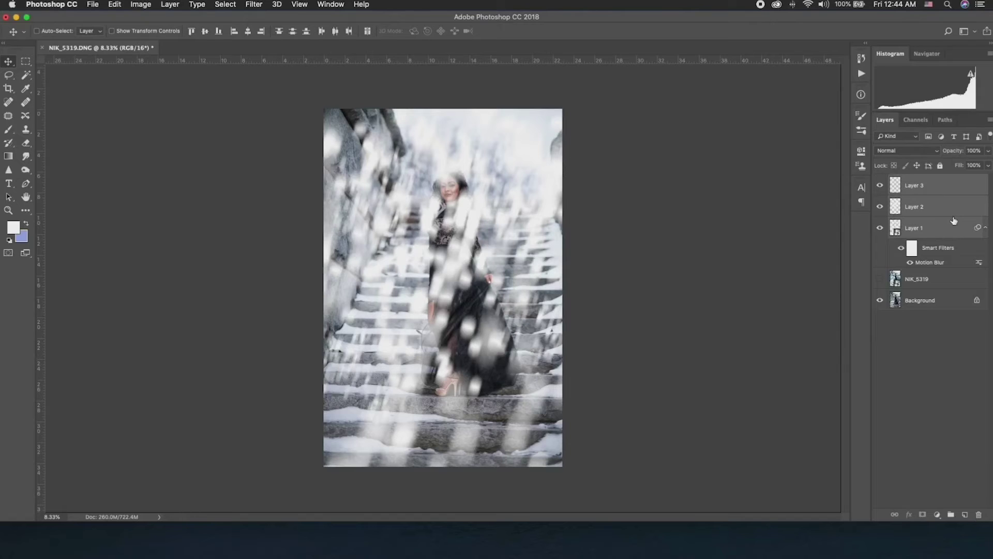
click(951, 515)
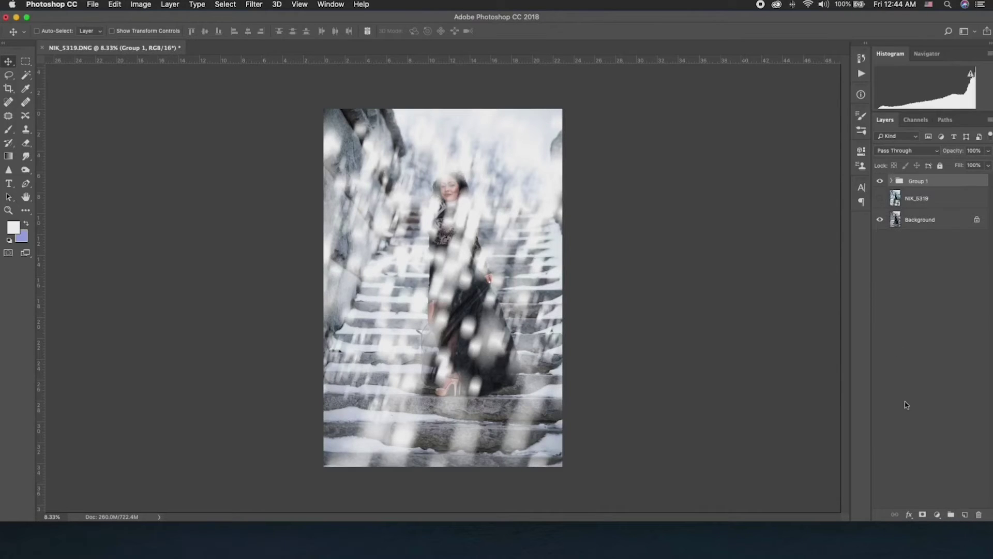
double_click(916, 182)
text(snow)
key(Return)
- Compare the image with and without the snow group, and set the group's opacity to 80%
click(880, 181)
click(880, 181)
drag(960, 151, 950, 155)
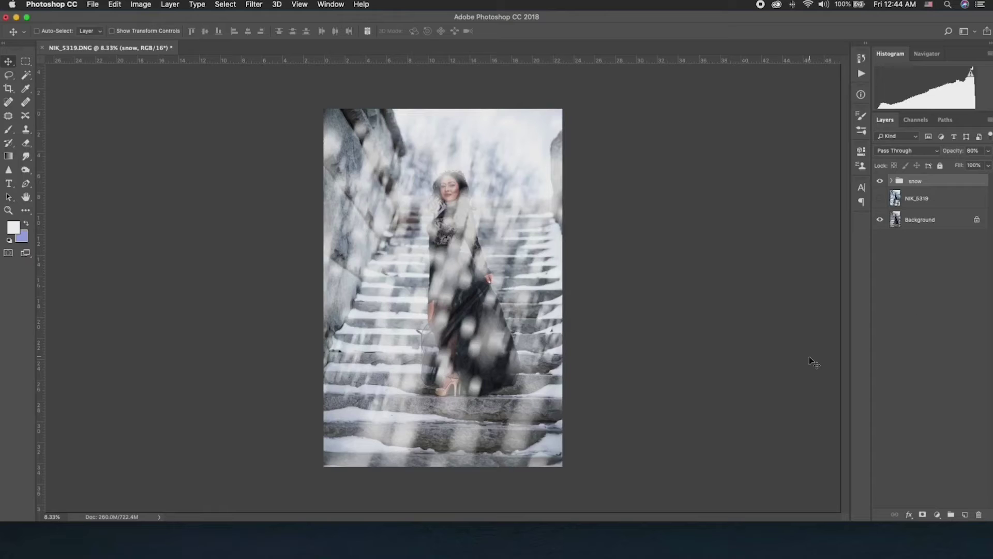
click(941, 362)
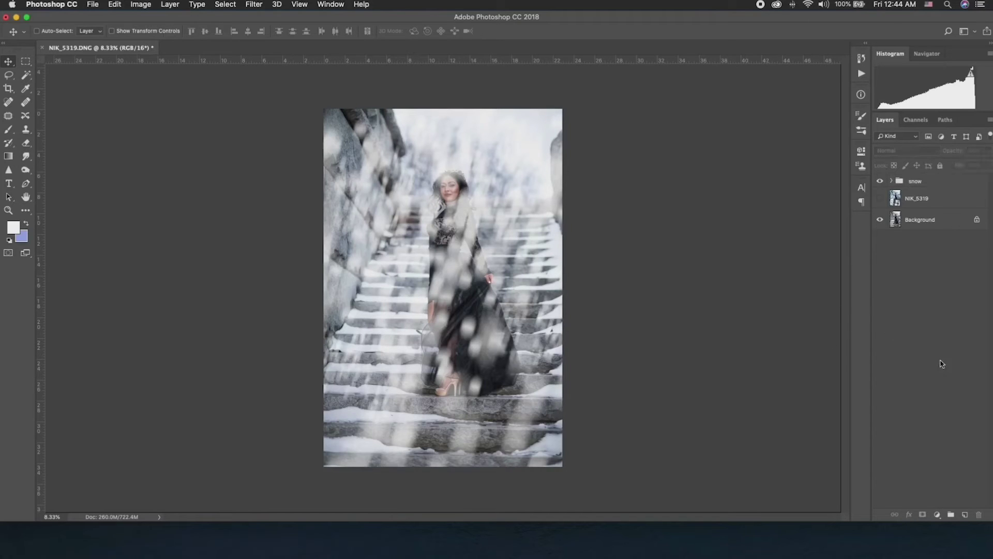
- Add a layer mask to the snow group and set up a soft round black brush at 444 px
click(934, 187)
click(923, 514)
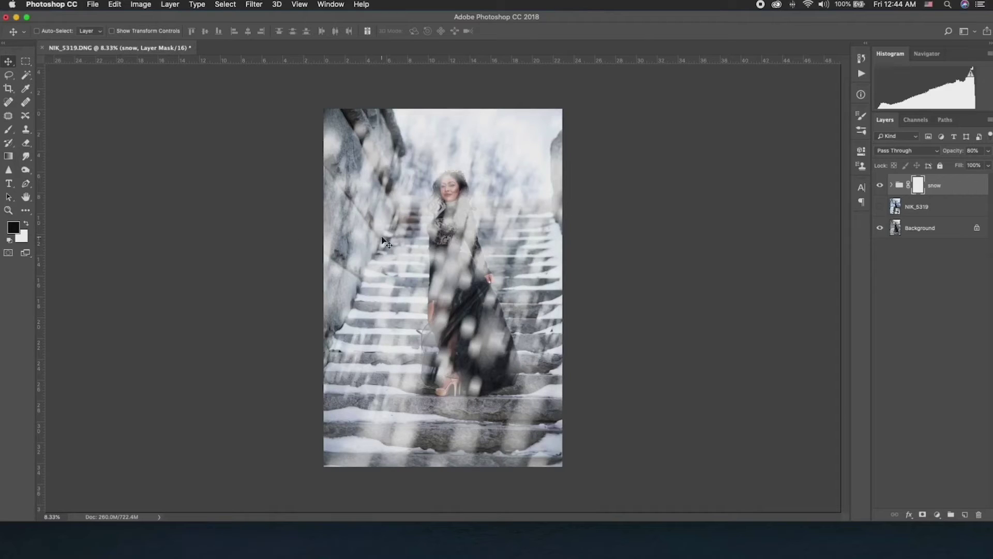
key(b)
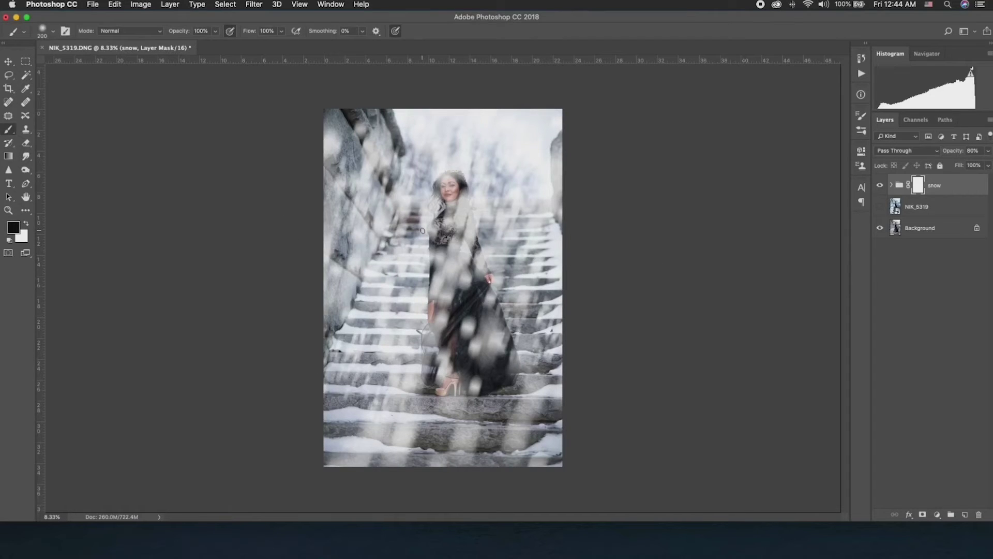
right_click(399, 254)
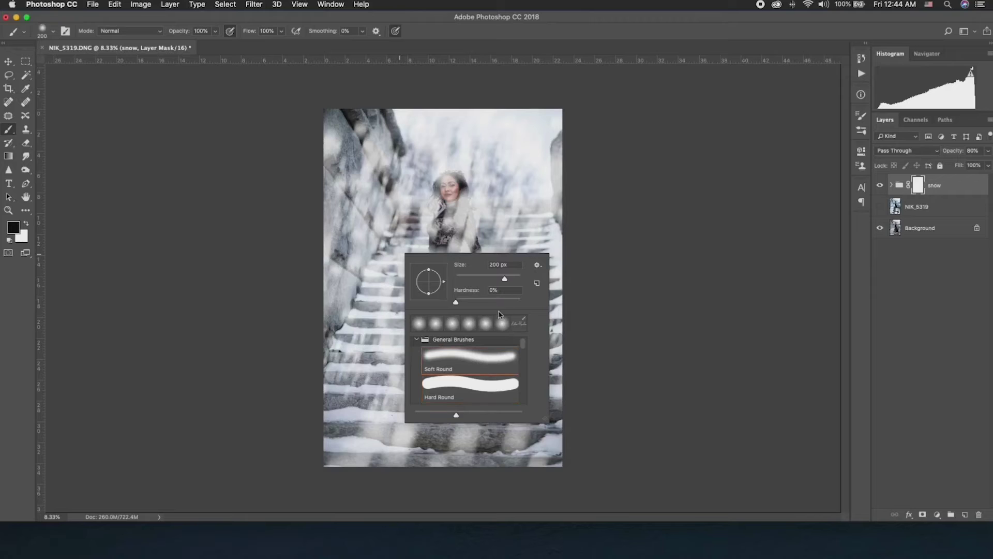
mouse_move(487, 276)
mouse_down()
mouse_move(509, 281)
mouse_move(532, 261)
mouse_up()
click(690, 226)
right_click(410, 236)
click(714, 193)
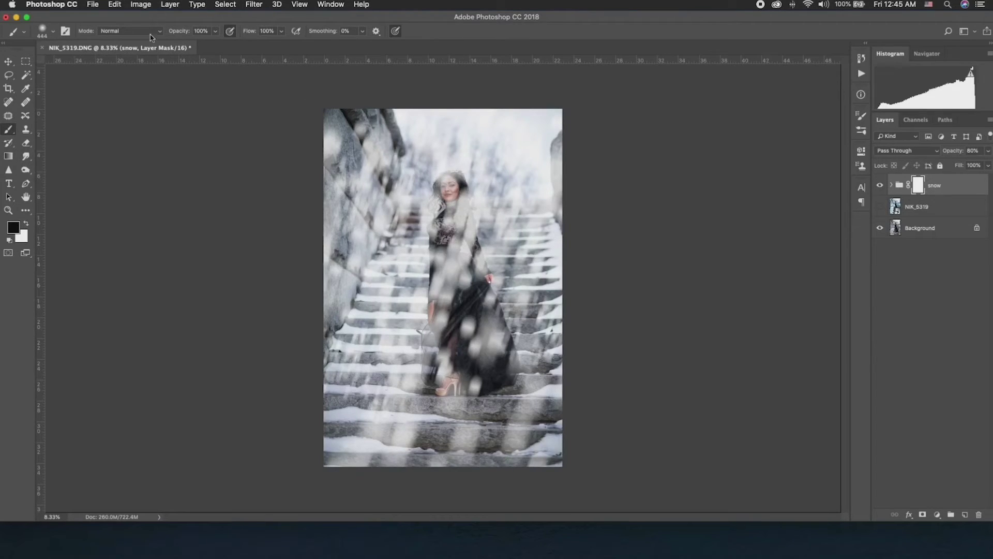
- Paint the snow group's mask over the woman's face, upper body and skirt with the brush at 71% opacity
drag(187, 31, 172, 29)
mouse_move(435, 176)
mouse_down()
mouse_move(456, 204)
mouse_move(443, 181)
mouse_move(458, 191)
mouse_move(458, 235)
mouse_move(439, 258)
mouse_move(432, 230)
mouse_move(461, 227)
mouse_move(476, 251)
mouse_move(453, 305)
mouse_move(434, 316)
mouse_move(450, 276)
mouse_move(463, 300)
mouse_move(463, 258)
mouse_move(450, 305)
mouse_move(469, 310)
mouse_up()
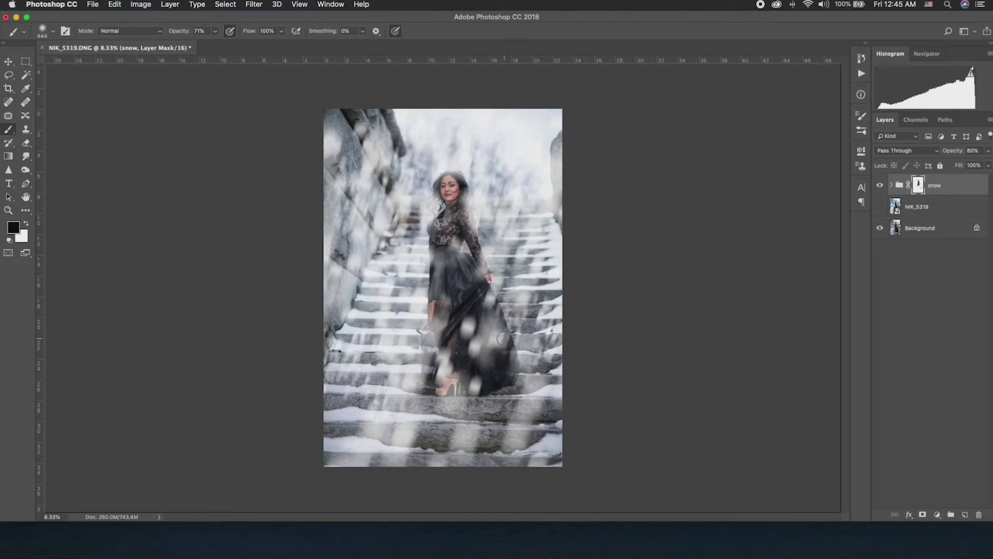
mouse_move(444, 332)
mouse_down()
mouse_move(458, 268)
mouse_move(439, 221)
mouse_up()
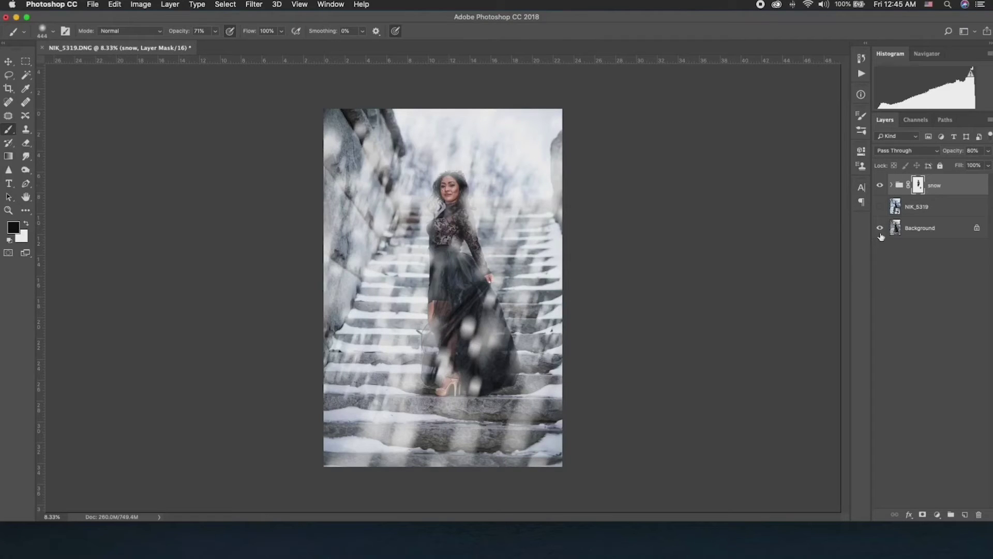
- Expand the snow group and toggle Layer 1 and Layer 2 off and on to check what each contributes
click(893, 187)
click(891, 185)
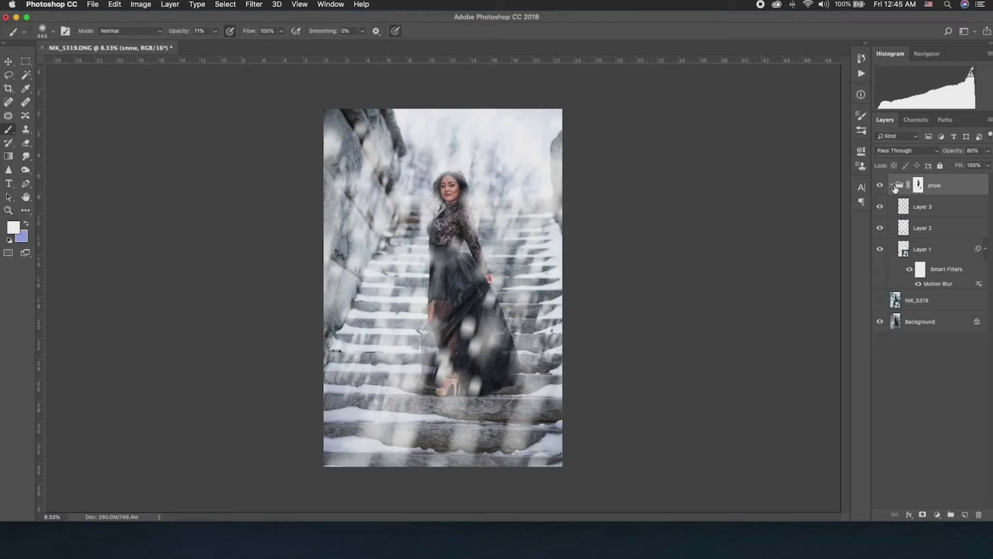
click(926, 257)
click(881, 249)
click(880, 250)
click(879, 250)
click(880, 250)
click(879, 250)
click(879, 250)
click(879, 228)
click(880, 229)
- Set Layer 2's opacity to 87% and paint black on a new layer mask to reduce its snow over the woman
click(918, 233)
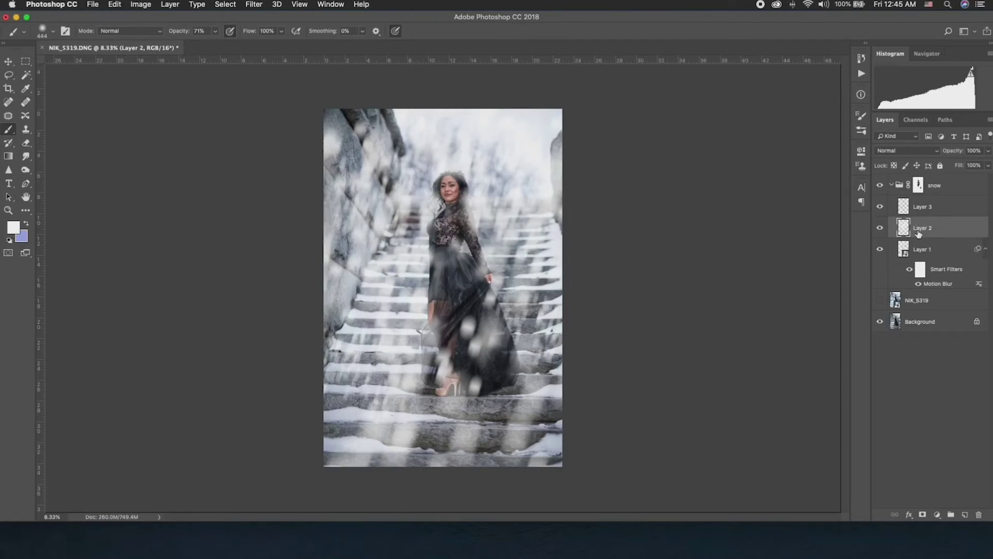
mouse_move(955, 150)
mouse_down()
mouse_move(928, 154)
mouse_move(943, 151)
mouse_up()
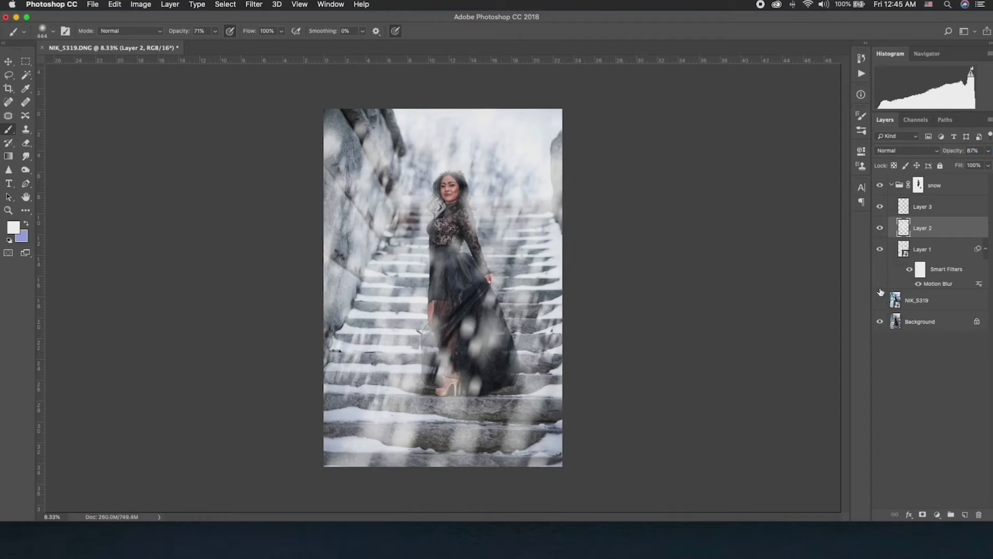
click(922, 515)
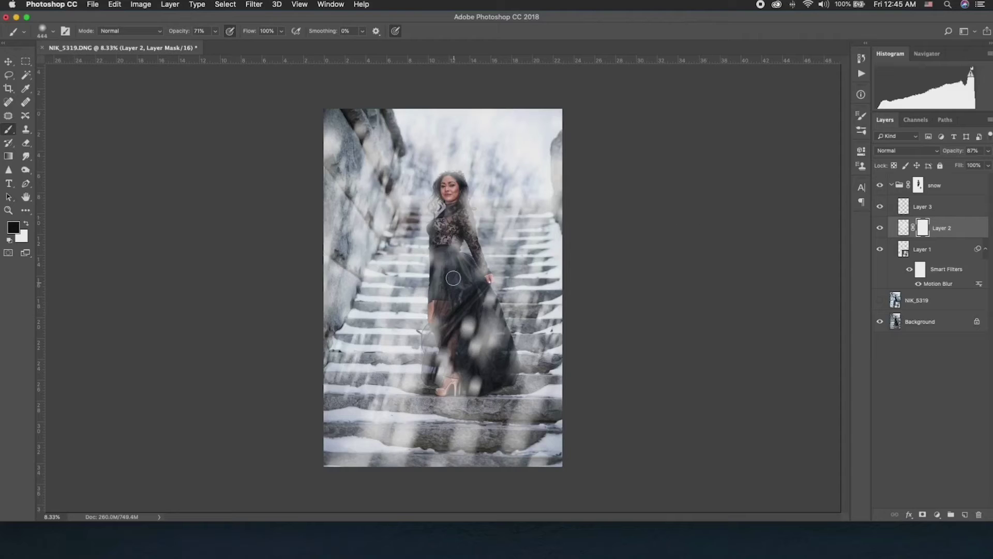
mouse_move(467, 295)
mouse_down()
mouse_move(439, 270)
mouse_move(460, 269)
mouse_move(445, 214)
mouse_move(457, 222)
mouse_move(456, 206)
mouse_move(438, 223)
mouse_up()
mouse_move(447, 182)
mouse_down()
mouse_move(464, 195)
mouse_move(480, 284)
mouse_move(502, 332)
mouse_move(496, 386)
mouse_move(478, 393)
mouse_up()
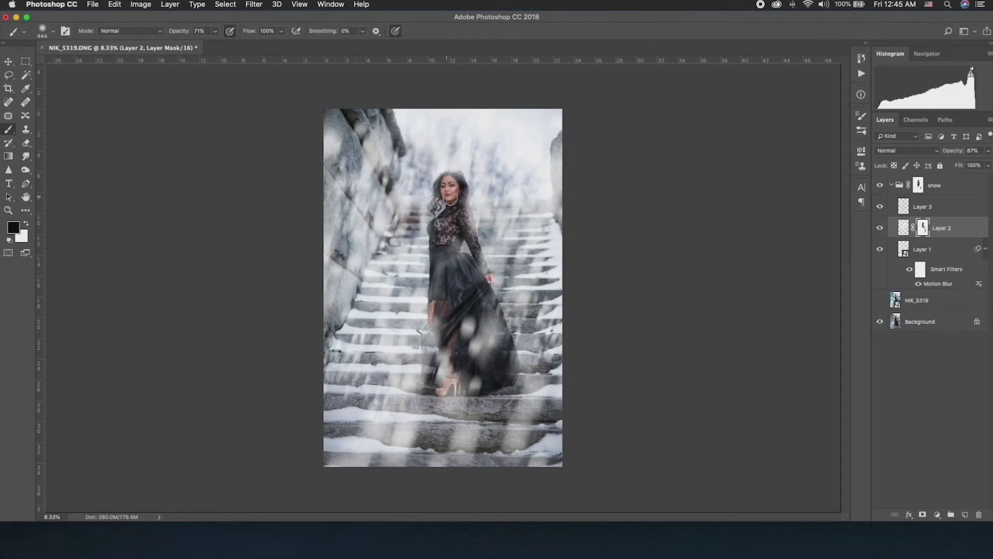
- Toggle the snow group's visibility repeatedly to compare the portrait with and without the falling snow
click(887, 186)
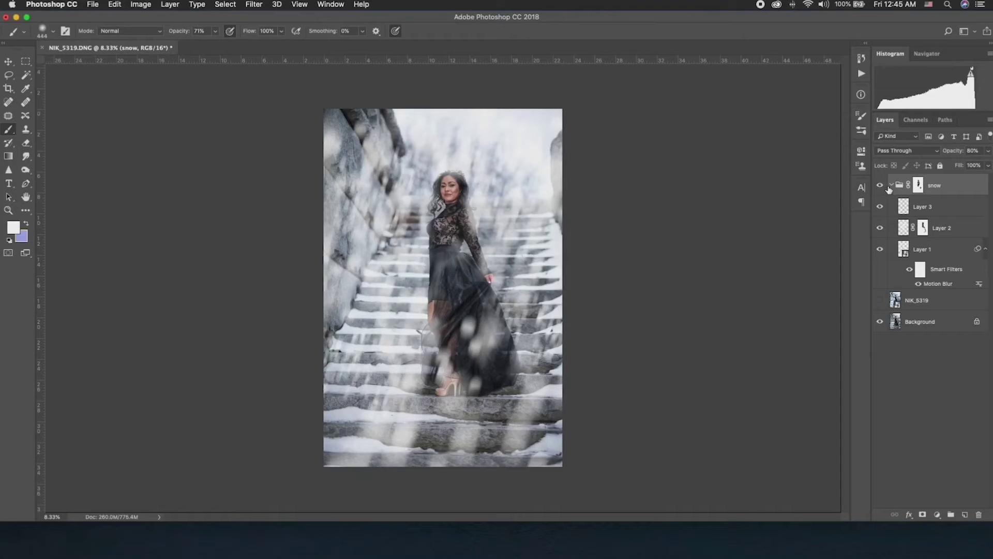
click(880, 186)
click(880, 186)
click(880, 186)
click(880, 186)
click(880, 187)
click(880, 186)
click(880, 186)
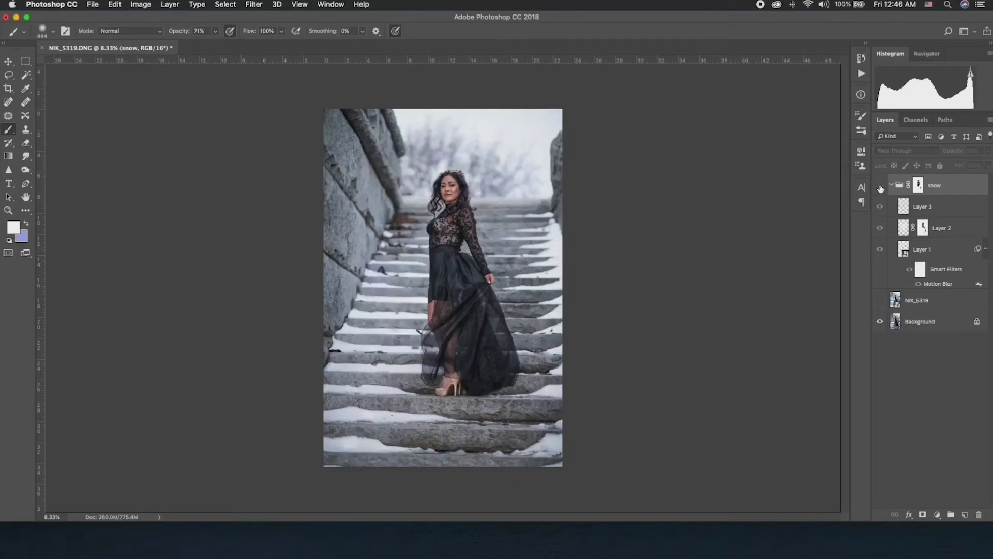
click(880, 186)
- Adjust the snow group's opacity slightly, select Layer 1, and check the image with the group hidden and shown
drag(956, 151, 948, 156)
click(936, 206)
click(935, 249)
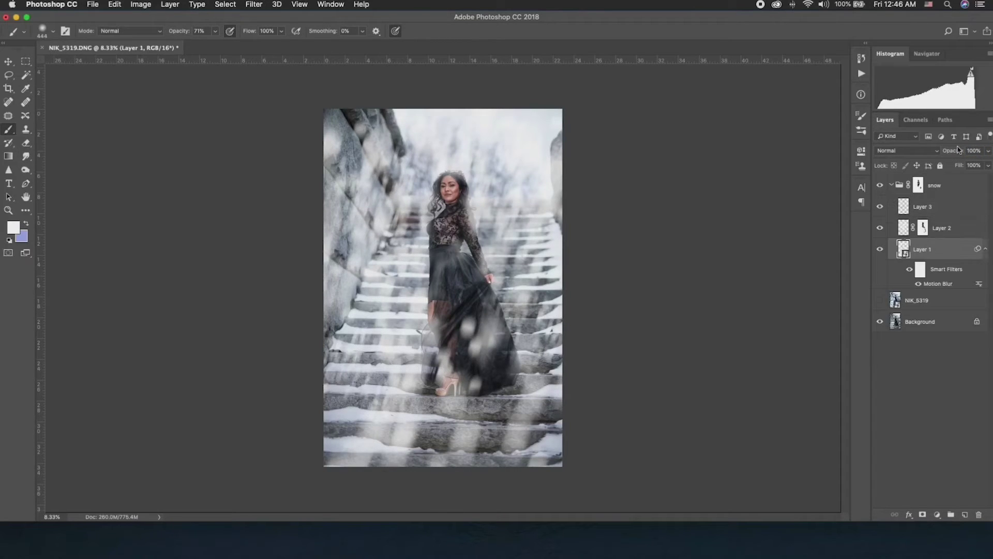
click(881, 185)
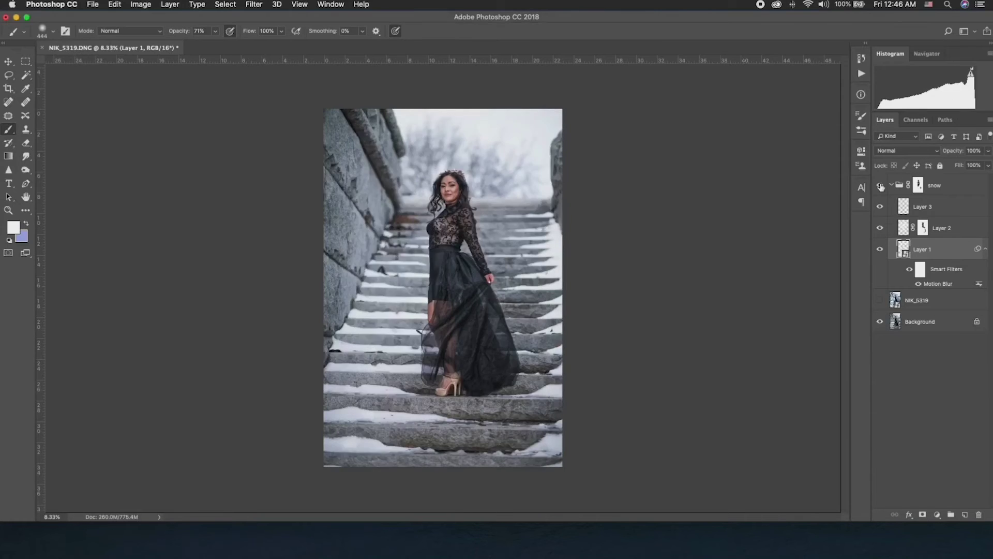
click(881, 186)
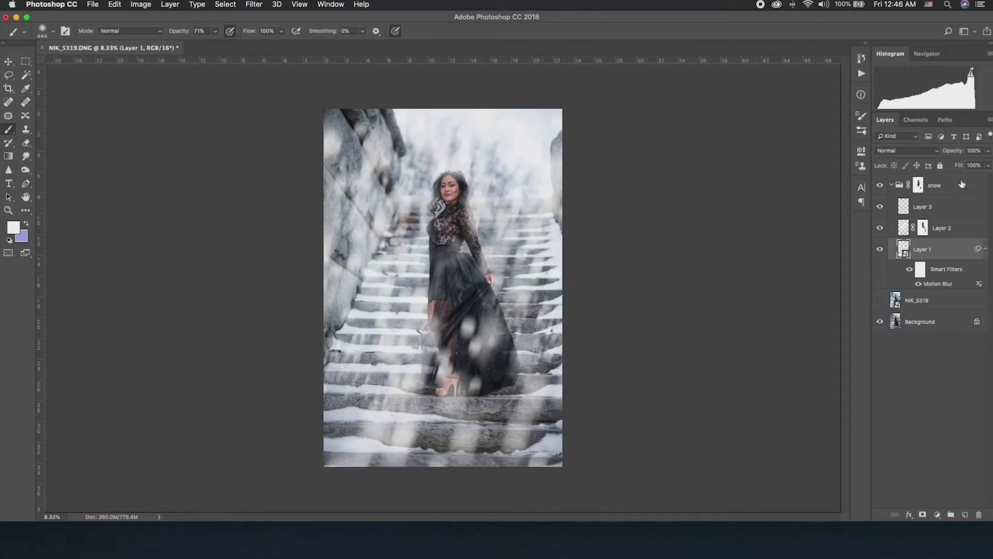
- Add a Color Balance adjustment above the snow group with midtones at Cyan–Red -5, Magenta–Green +8 and Yellow–Blue +12
click(895, 185)
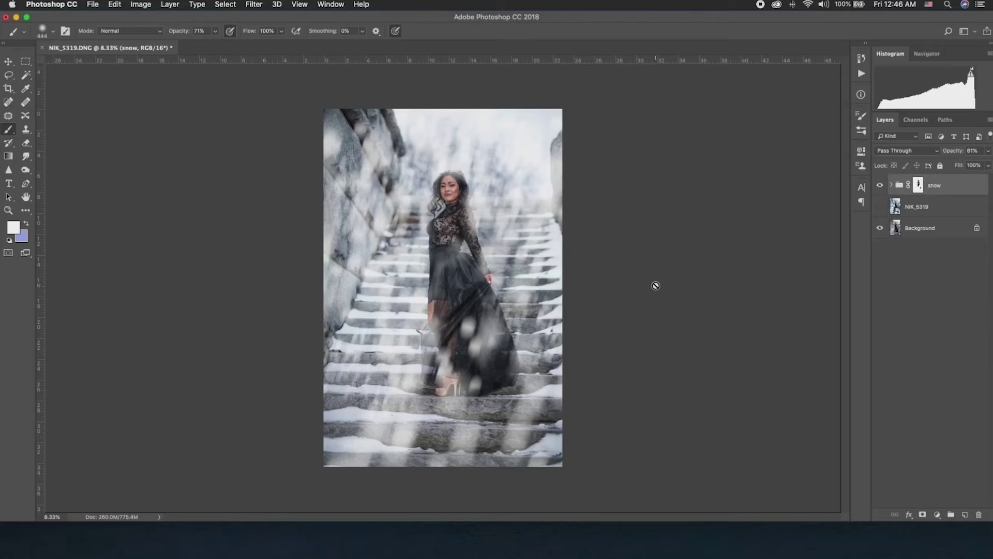
key(v)
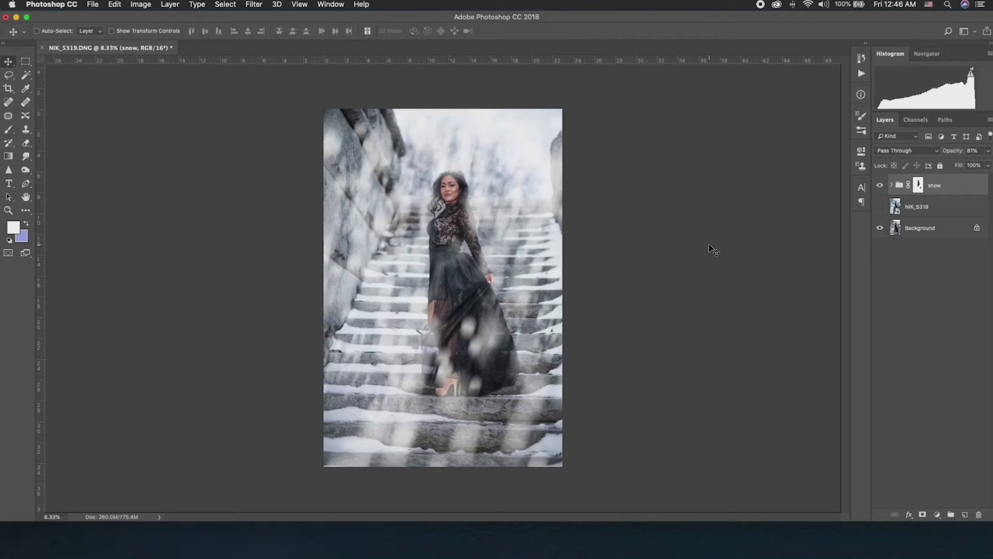
click(938, 514)
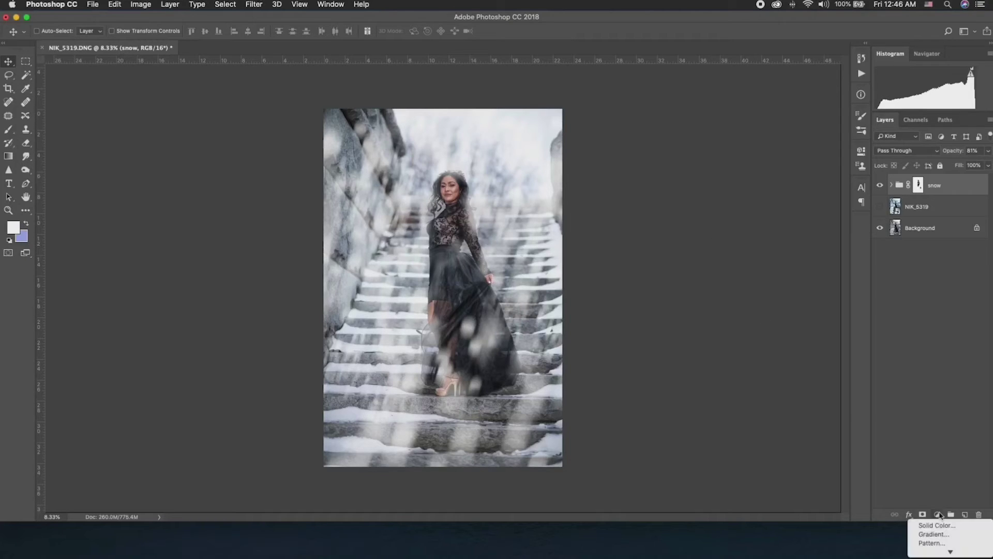
click(936, 494)
click(938, 514)
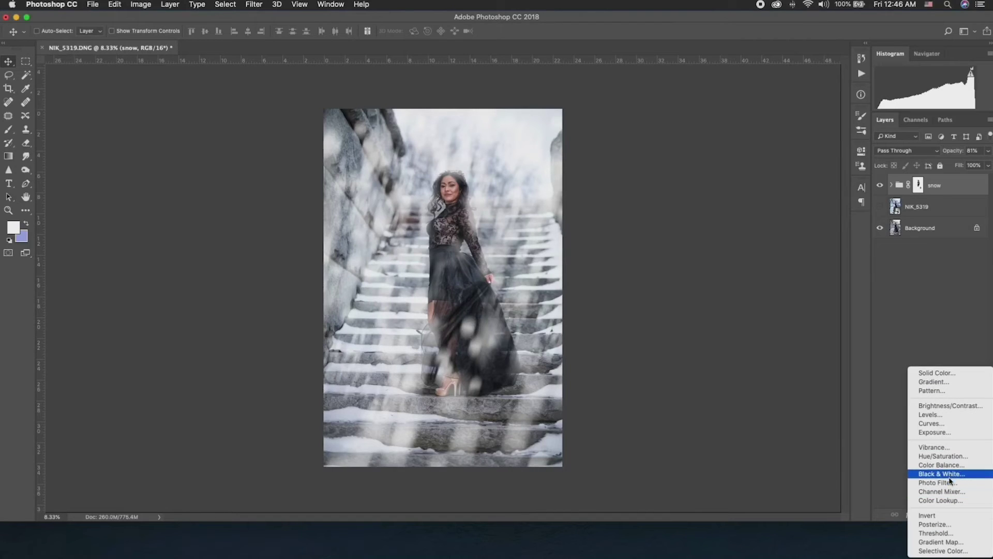
click(946, 464)
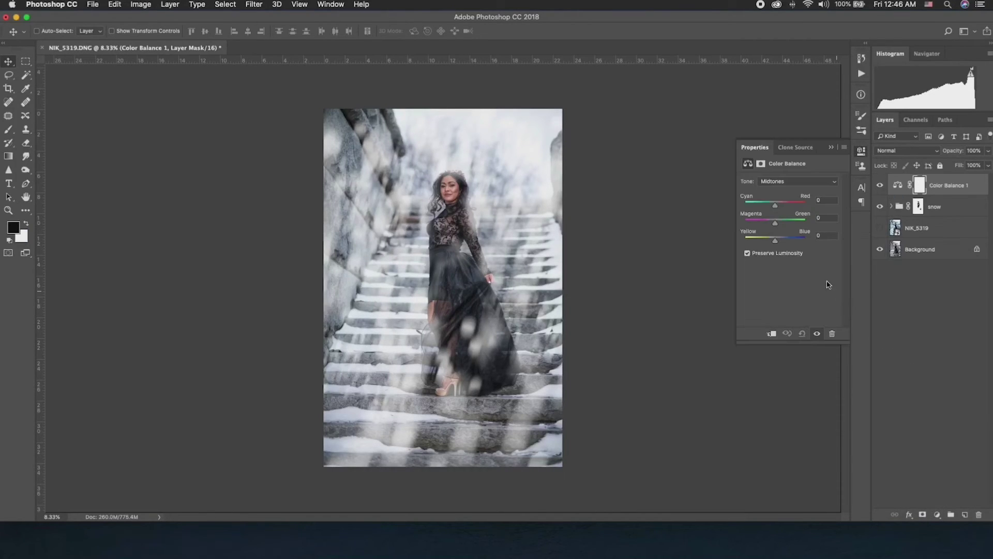
mouse_move(777, 245)
mouse_down()
mouse_move(791, 244)
mouse_move(766, 243)
mouse_move(777, 244)
mouse_up()
drag(776, 208, 774, 207)
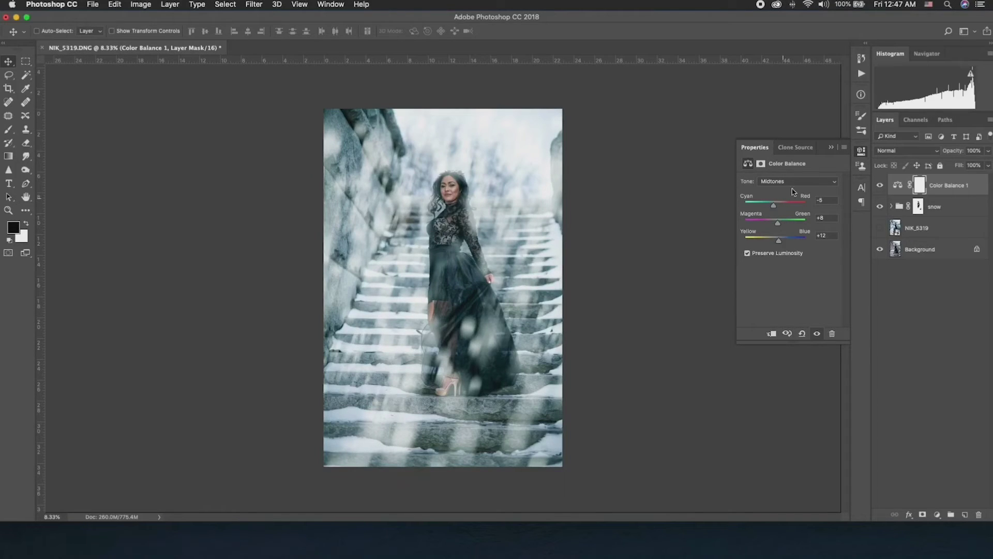
- Toggle the Color Balance 1 layer's visibility repeatedly to compare the portrait with and without the tint
click(861, 151)
click(880, 185)
click(879, 185)
click(880, 185)
click(880, 185)
click(880, 185)
click(880, 185)
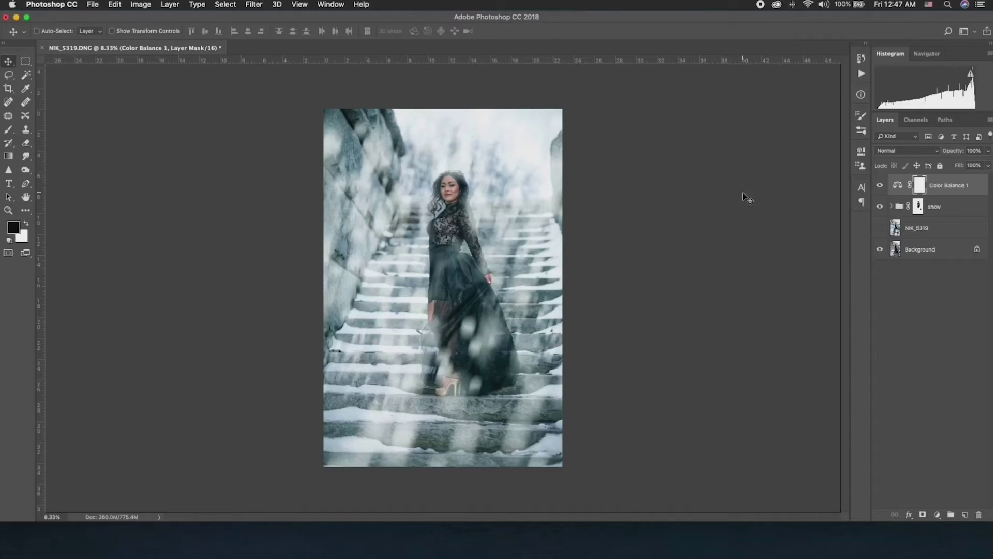
- Set Color Balance 1's highlights to Yellow–Blue +17 and shift them slightly toward green
double_click(898, 185)
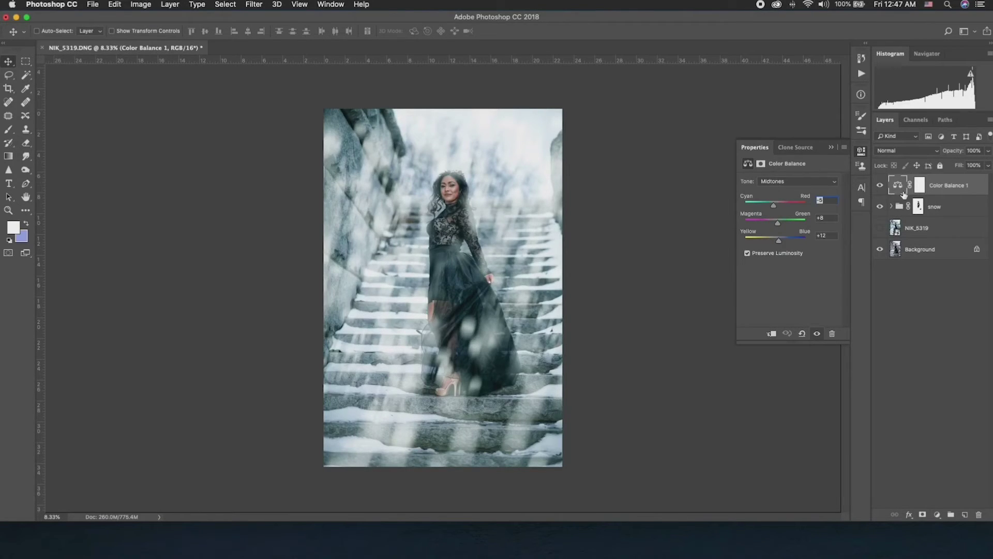
click(775, 182)
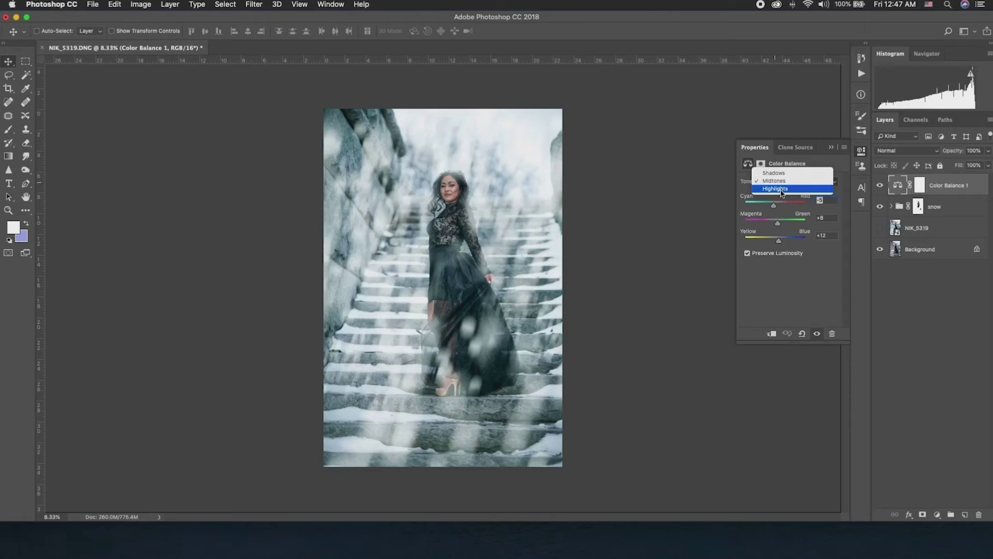
click(781, 189)
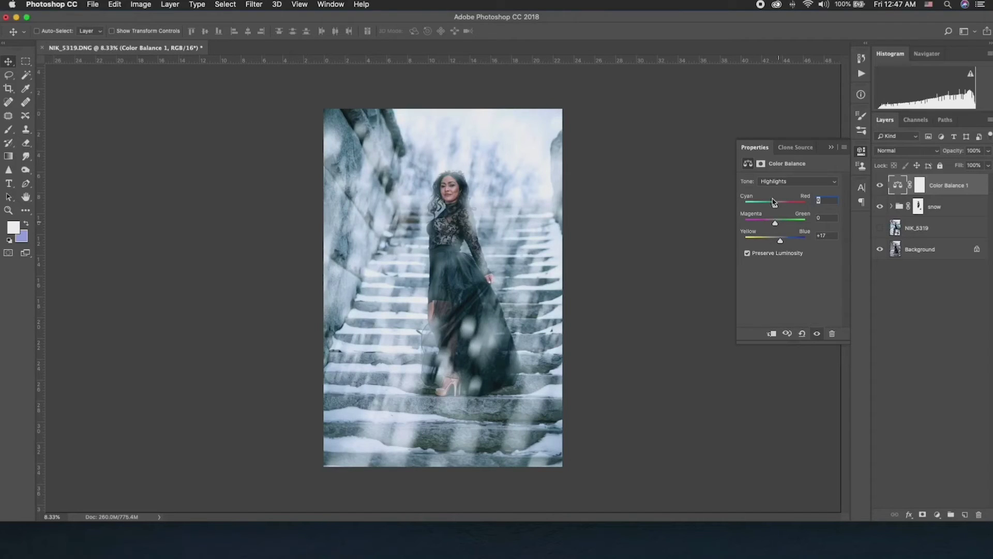
drag(775, 223, 777, 224)
click(860, 151)
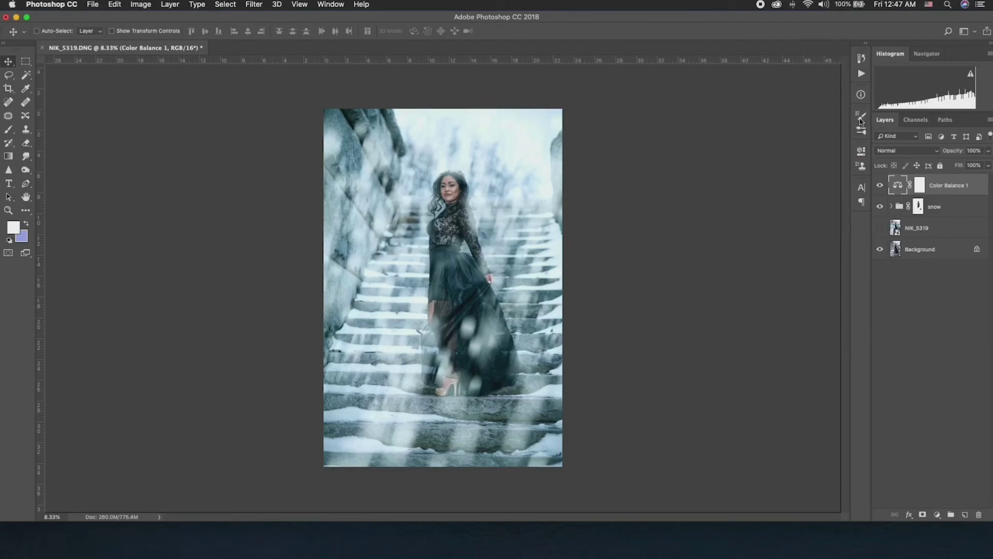
- Switch back and forth between the last two Color Balance history states to compare the image before and after the highlights change
click(861, 58)
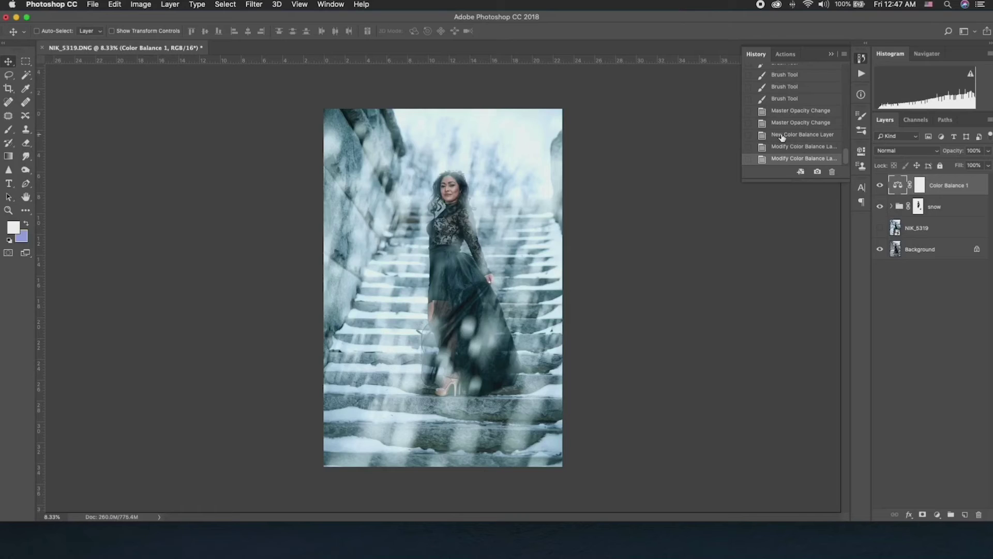
click(782, 136)
click(789, 147)
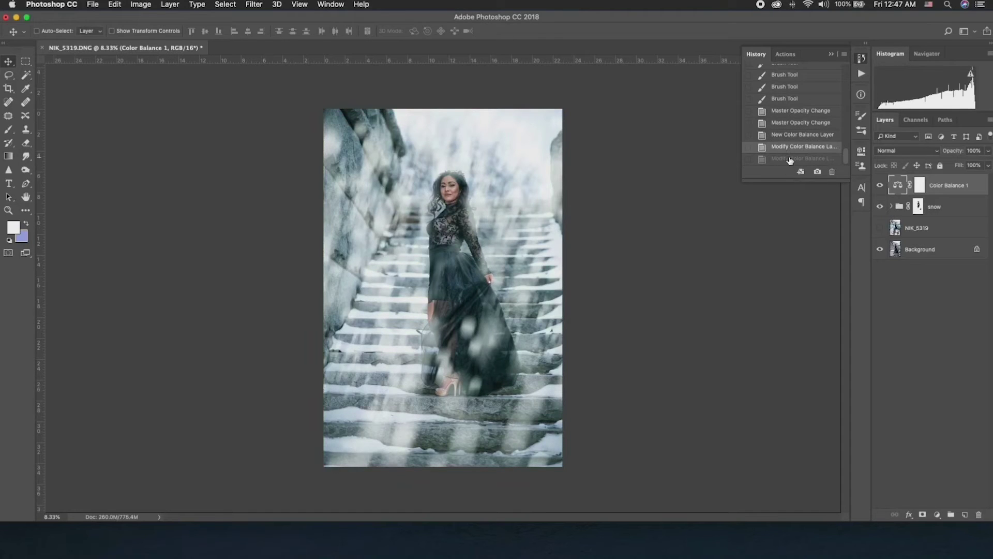
click(790, 159)
click(786, 150)
click(785, 156)
click(786, 149)
click(785, 158)
click(785, 149)
click(784, 158)
click(785, 149)
click(785, 157)
click(786, 148)
click(789, 159)
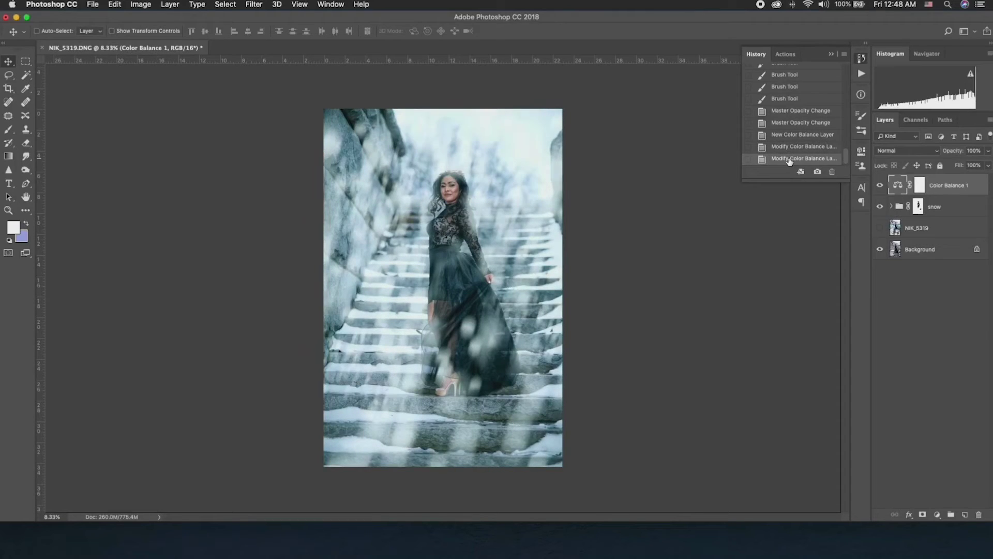
click(790, 149)
click(788, 158)
- Readjust the highlights of Color Balance 1 to soften their blue tint
double_click(897, 187)
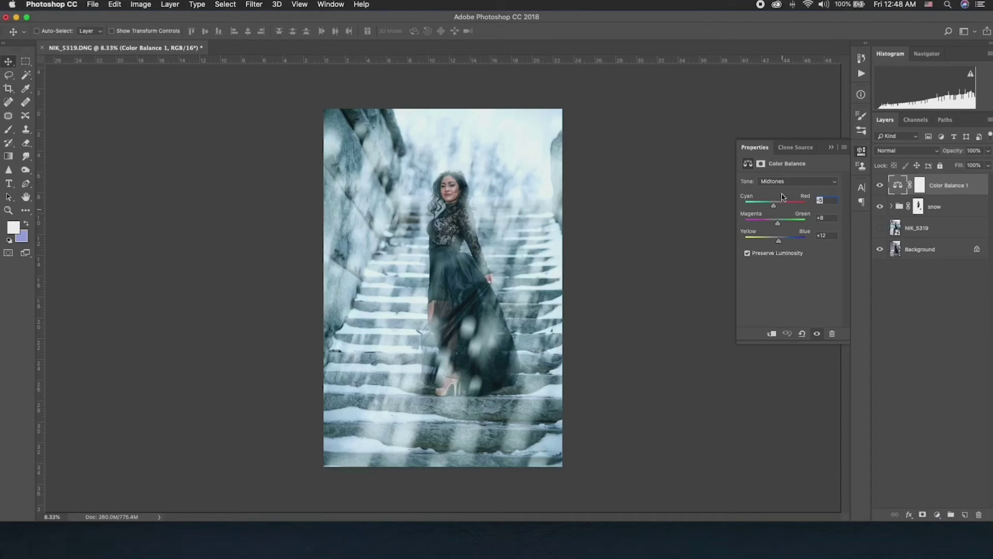
click(788, 182)
click(786, 189)
click(859, 154)
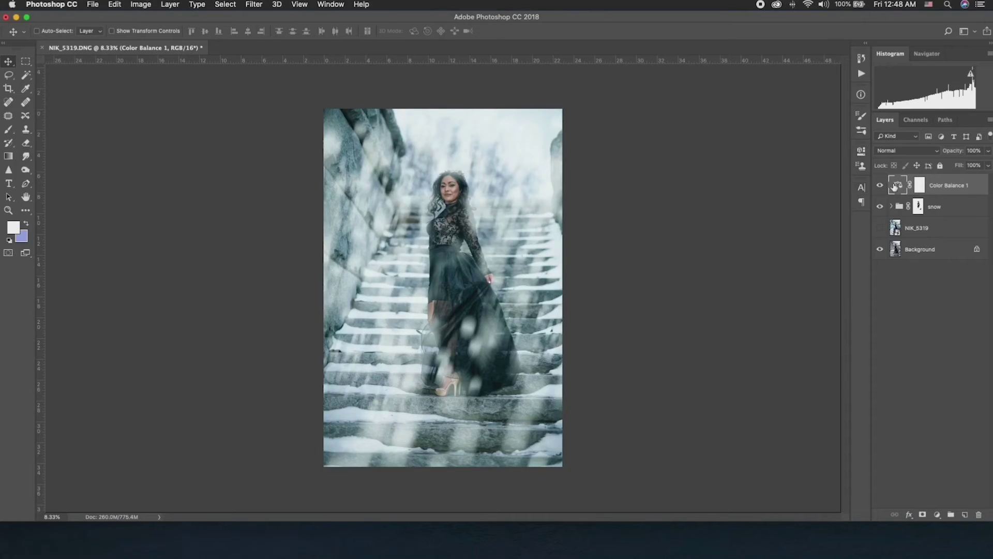
- Compare the midtones-only history state with the latest Color Balance state, ending on the latest one
click(862, 58)
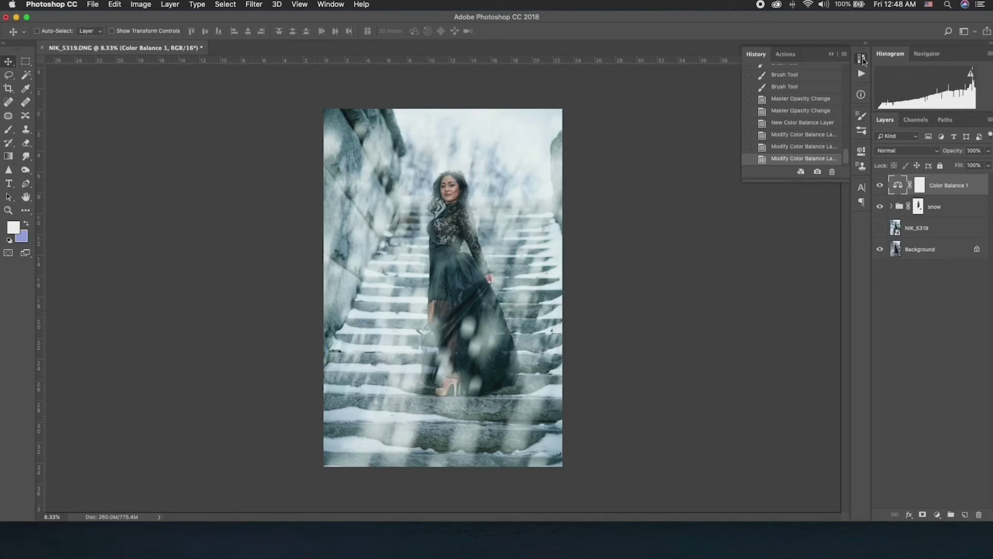
click(783, 136)
click(795, 160)
click(792, 136)
click(789, 159)
click(861, 59)
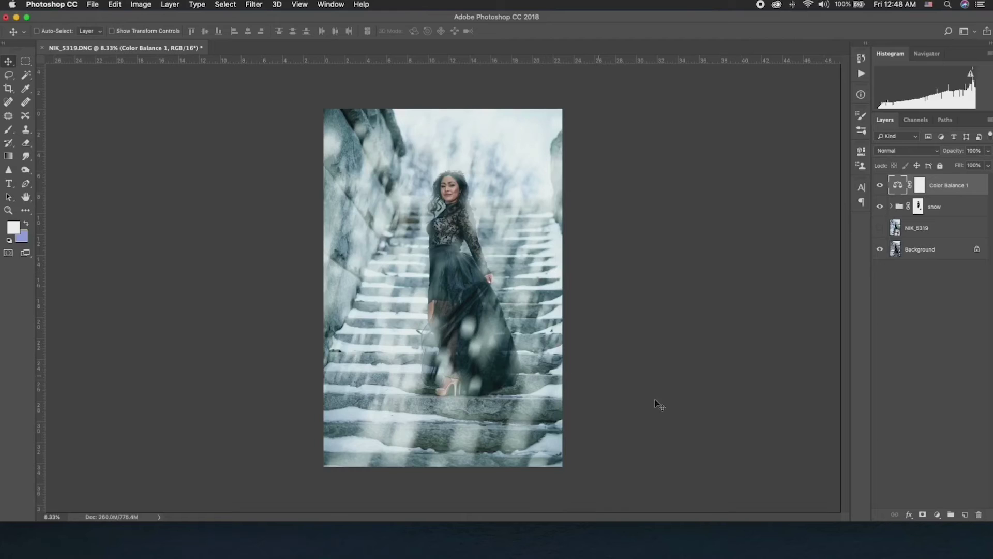
- Add a second Color Balance adjustment layer on top and fill its mask with black at 100% opacity
click(937, 515)
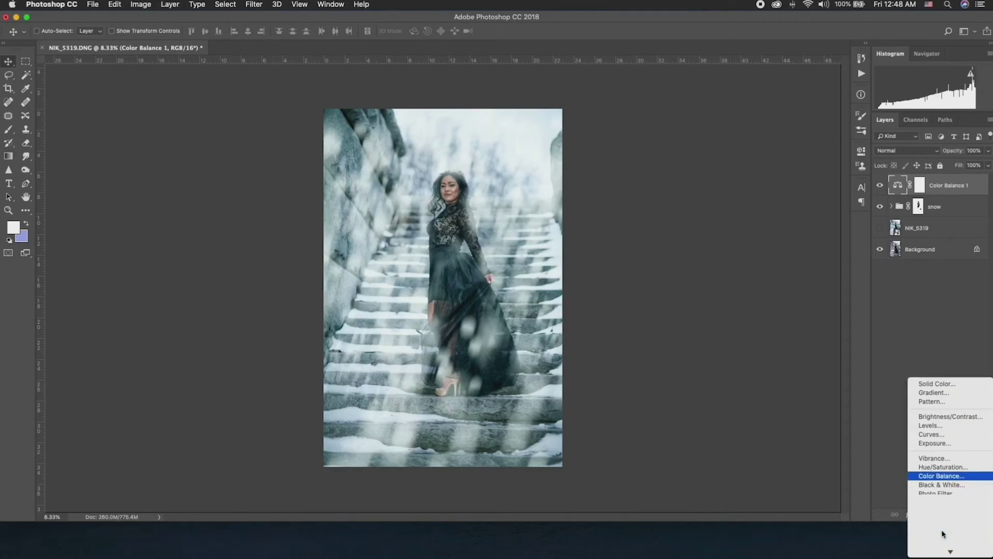
click(937, 464)
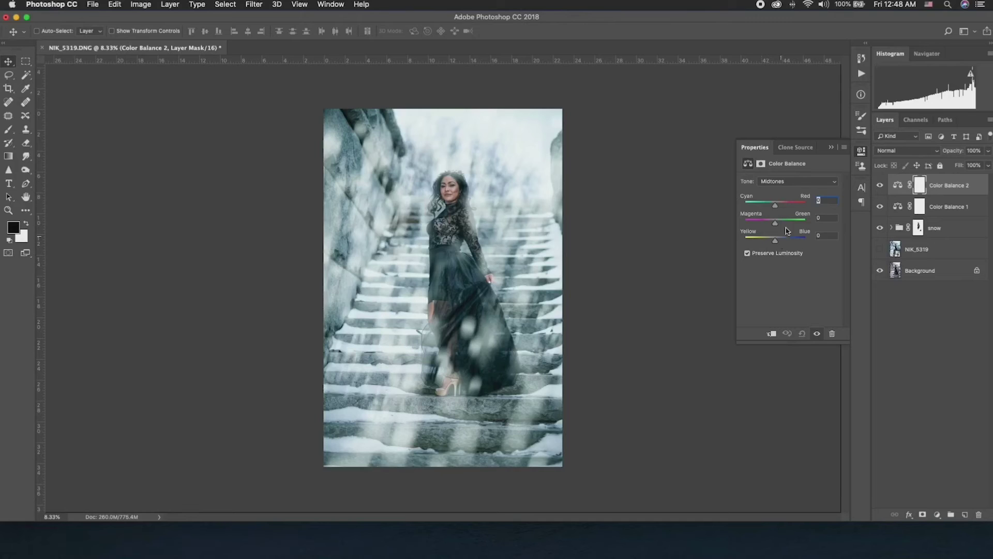
click(862, 151)
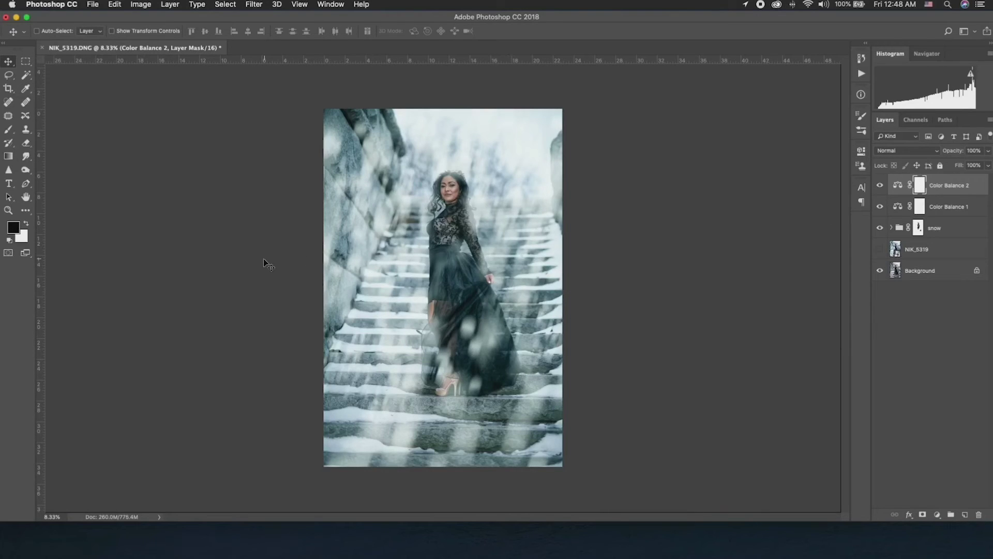
key(i)
key(shift+BackSpace)
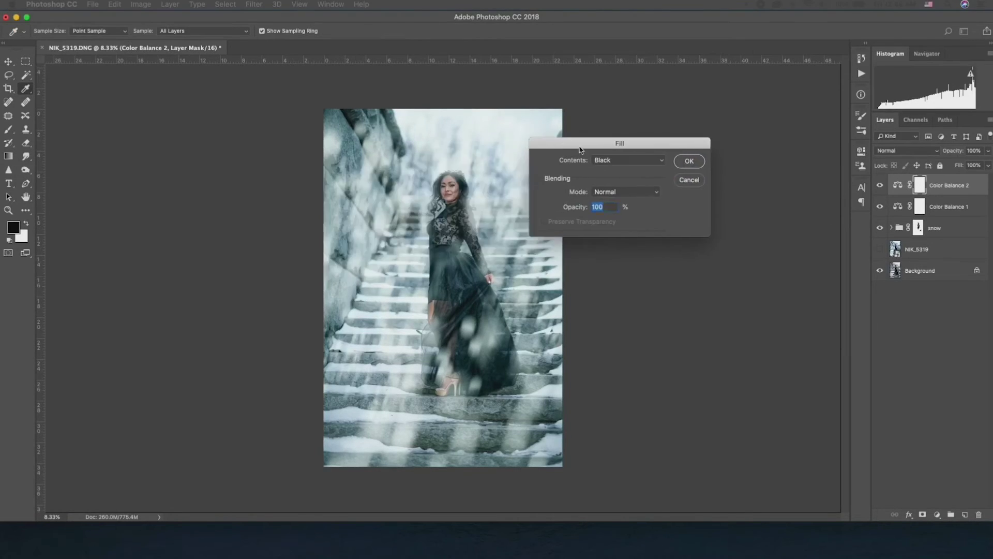
drag(616, 135, 711, 142)
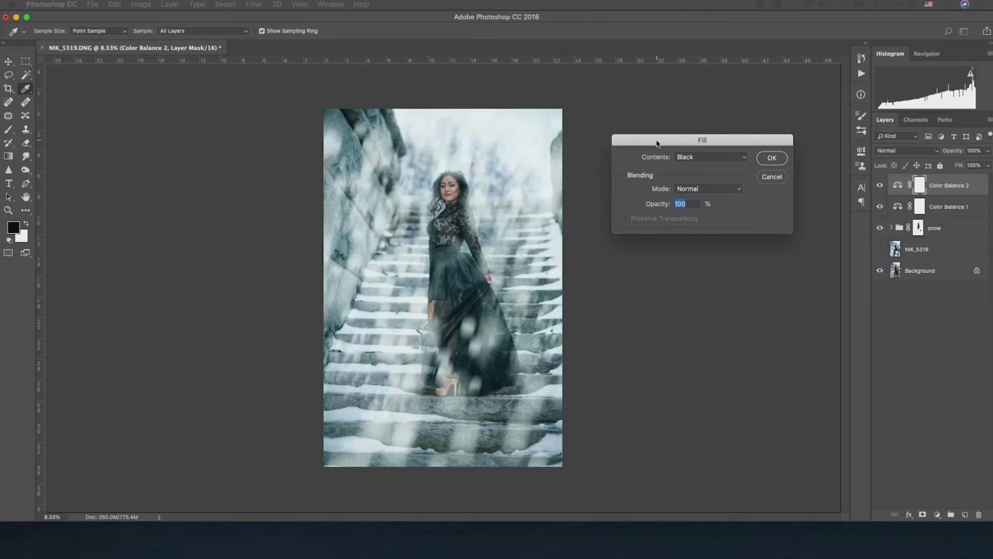
click(710, 158)
click(709, 159)
key(Return)
key(v)
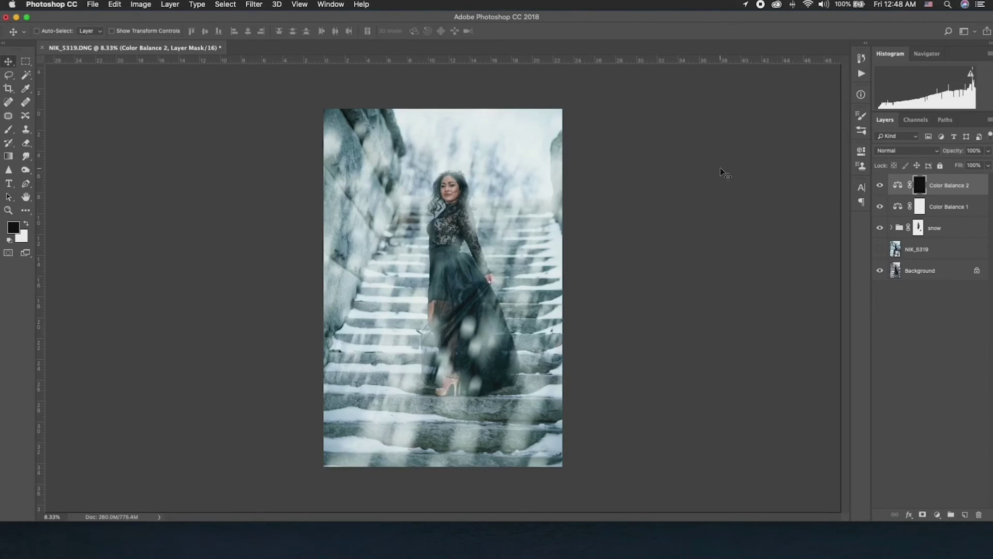
- Ready the Brush with white as foreground and shift Color Balance 2's midtones and shadows toward blue
key(b)
click(27, 223)
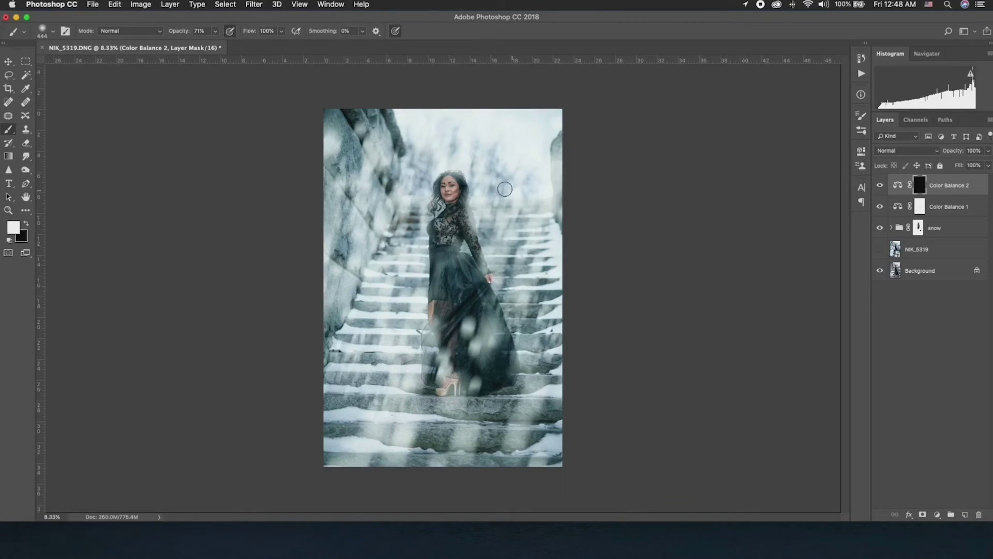
double_click(901, 186)
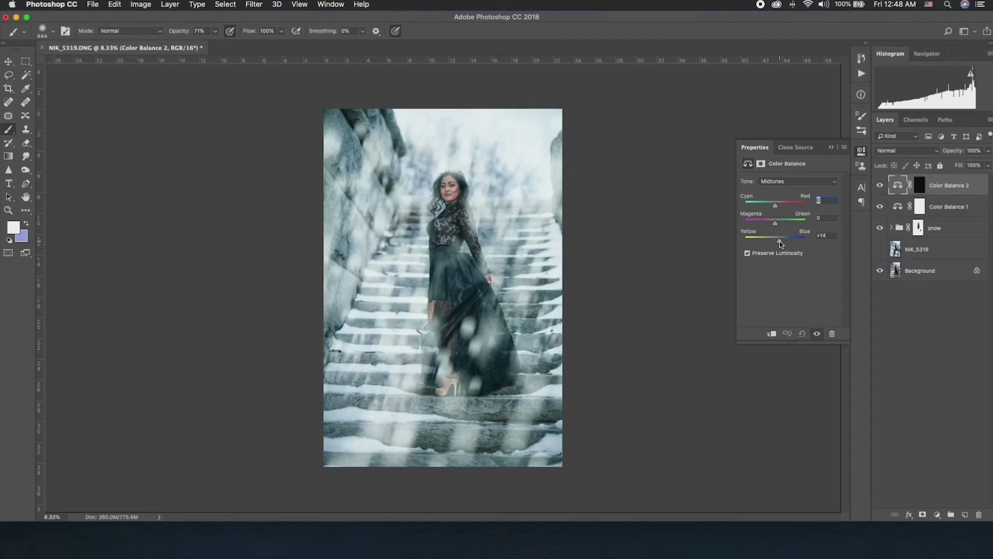
drag(781, 244, 783, 243)
click(771, 182)
click(776, 181)
click(773, 161)
drag(776, 242, 778, 242)
click(861, 151)
- Paint white on the Color Balance 2 mask over the woman's face, legs and dress to reveal the blue tint
click(919, 187)
mouse_move(450, 192)
mouse_down()
mouse_move(452, 182)
mouse_move(453, 203)
mouse_up()
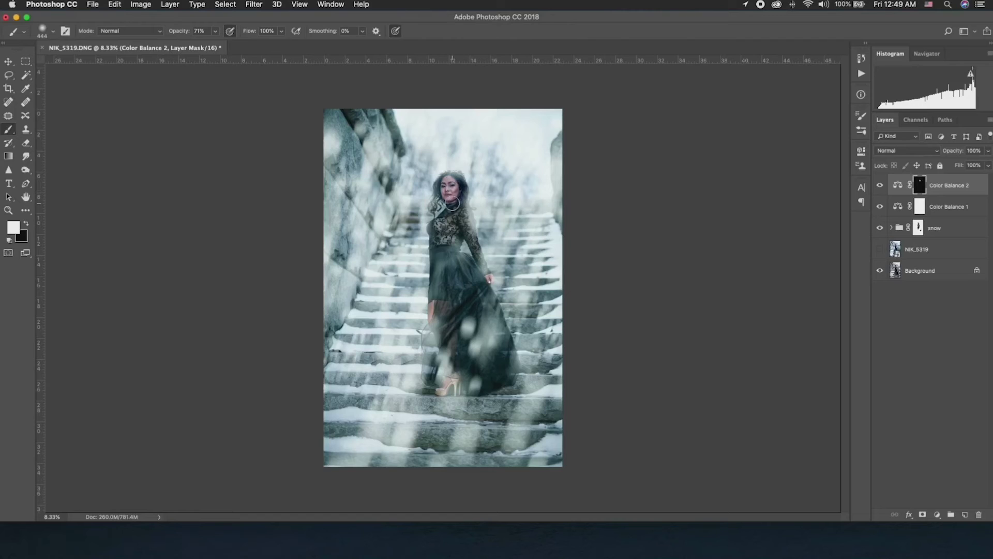
mouse_move(433, 308)
mouse_down()
mouse_move(454, 380)
mouse_move(443, 394)
mouse_move(439, 304)
mouse_move(454, 322)
mouse_move(439, 301)
mouse_move(434, 326)
mouse_move(437, 304)
mouse_up()
mouse_move(448, 240)
mouse_down()
mouse_move(463, 215)
mouse_move(478, 257)
mouse_move(455, 231)
mouse_move(442, 261)
mouse_move(452, 221)
mouse_move(452, 324)
mouse_move(471, 295)
mouse_move(496, 336)
mouse_move(489, 324)
mouse_move(461, 349)
mouse_move(473, 325)
mouse_up()
click(27, 224)
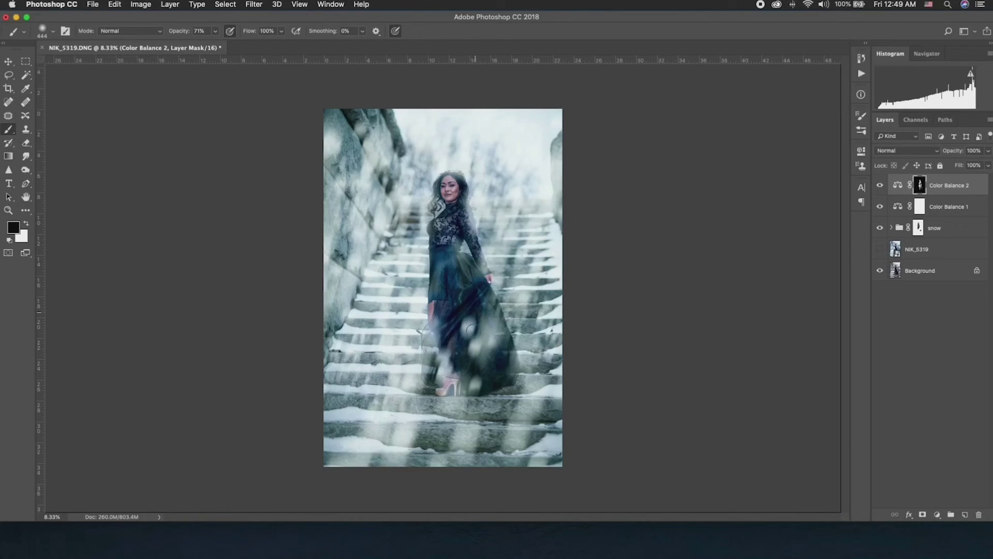
click(27, 224)
- Reduce the soft round brush to 146 px and refine the Color Balance 2 mask over the woman
key(super+equal)
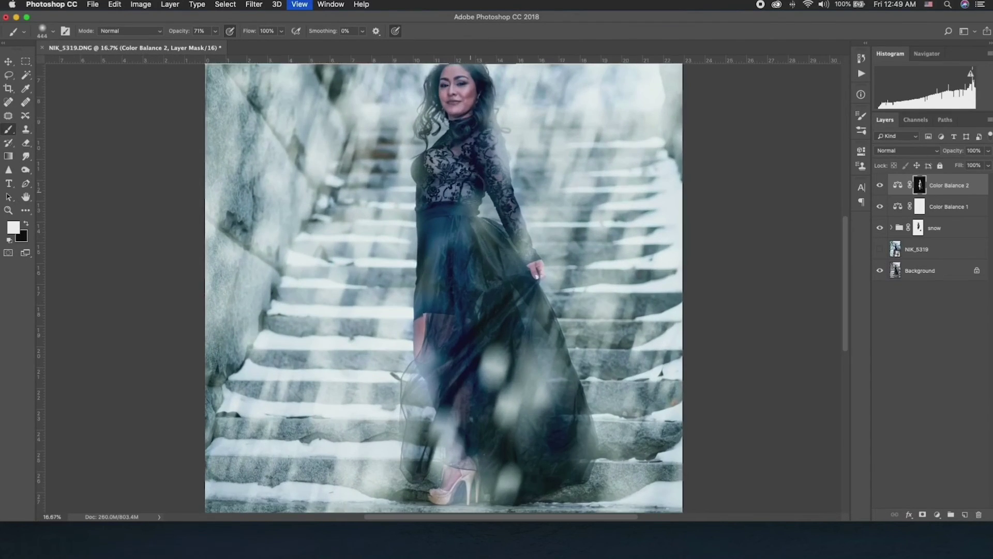
right_click(498, 185)
drag(581, 211, 568, 212)
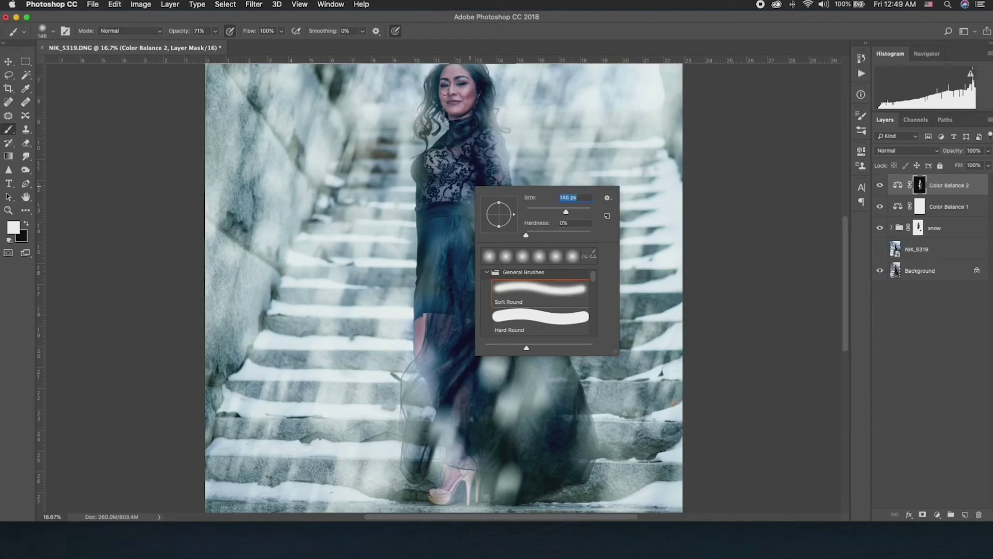
click(444, 91)
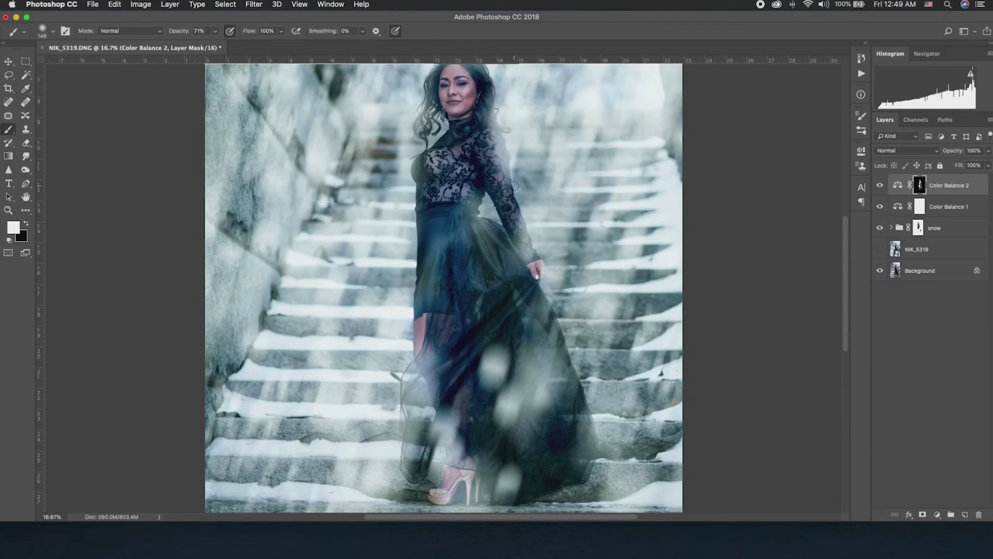
scroll(444, 288, up, 5)
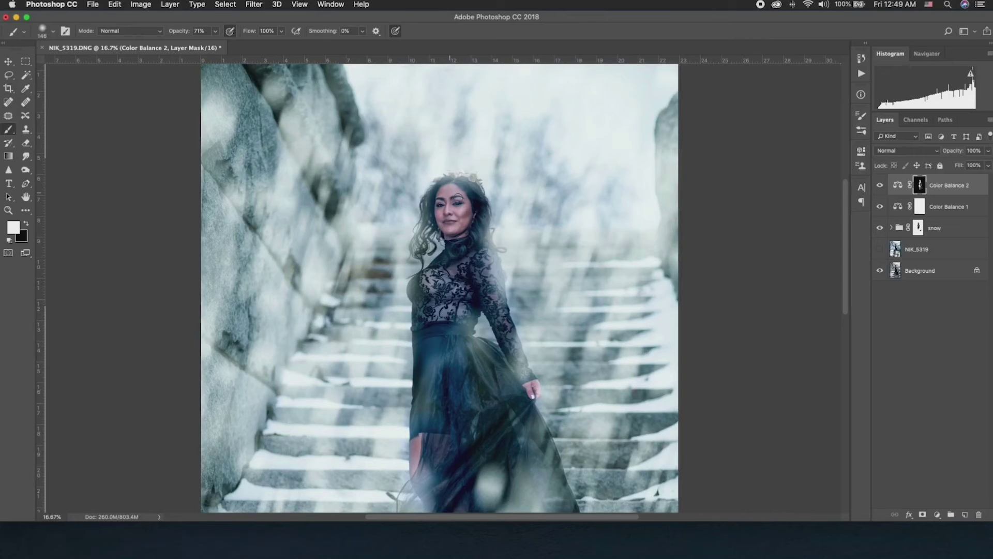
- Toggle the Color Balance 2 layer off and on with the whole portrait in view to check its effect on the woman
key(super+0)
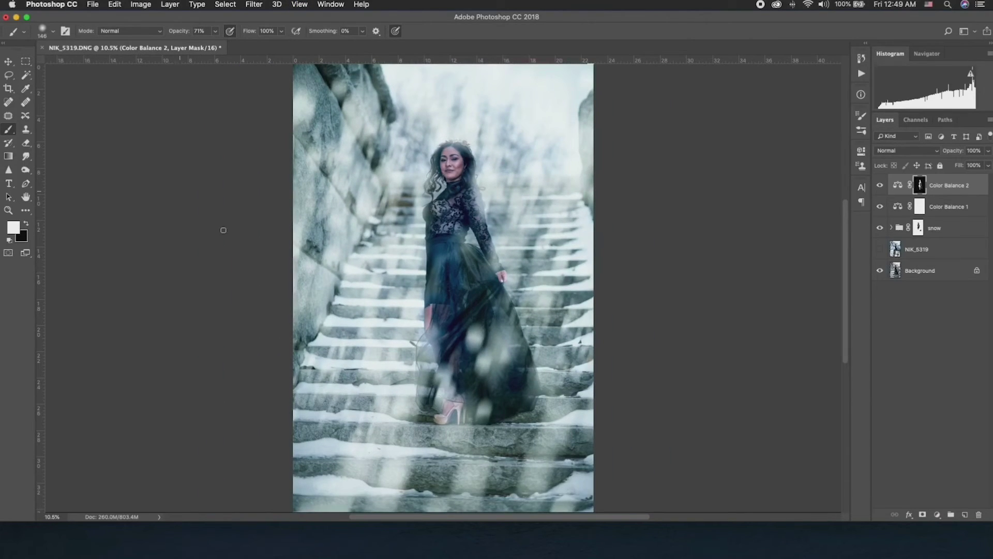
key(v)
key(super+minus)
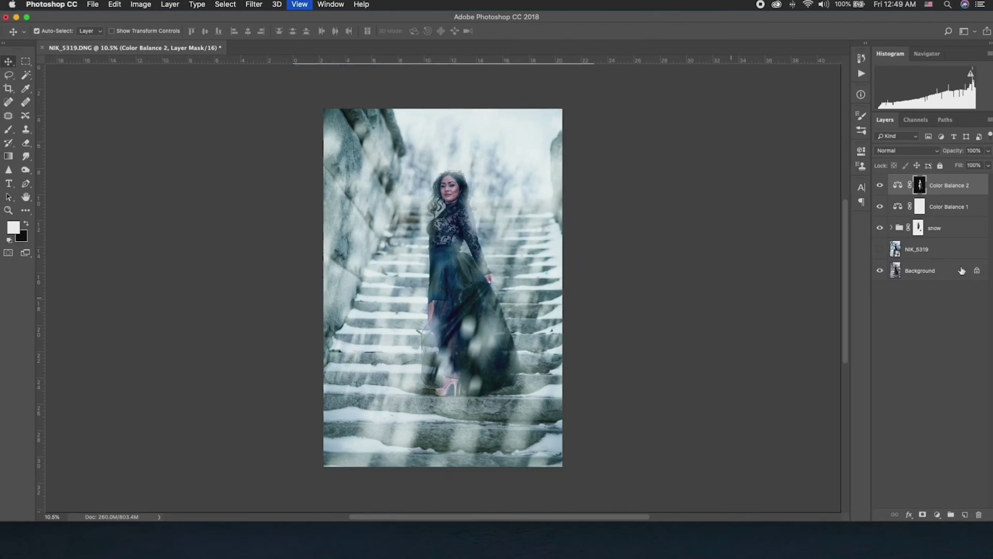
click(880, 185)
click(880, 186)
click(880, 186)
click(881, 185)
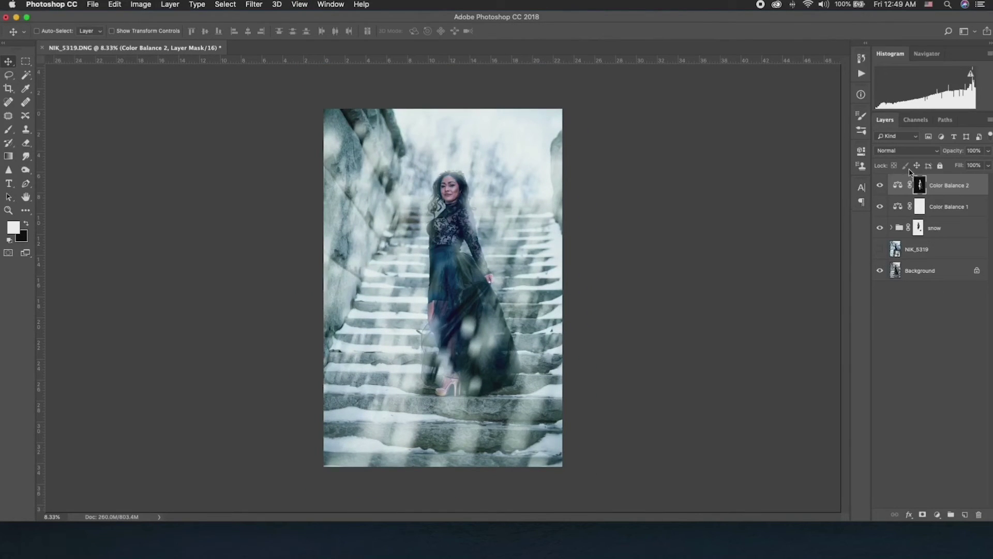
- Lower the Color Balance 2 layer's opacity to 64% and toggle its visibility to compare the tint on the woman
drag(957, 152, 940, 151)
click(879, 185)
click(879, 185)
click(879, 184)
click(880, 184)
click(879, 185)
click(880, 185)
click(879, 185)
click(880, 185)
click(879, 185)
click(879, 186)
click(879, 186)
click(879, 186)
- Check the Color Balance 1 layer's effect by toggling it and shift its midtones slightly further toward blue
click(880, 208)
click(880, 208)
click(896, 186)
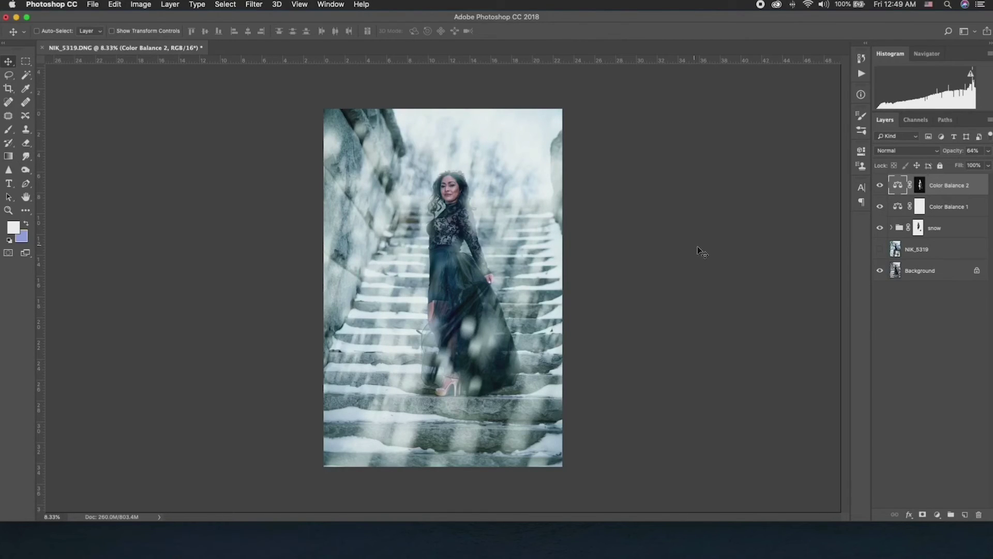
double_click(898, 207)
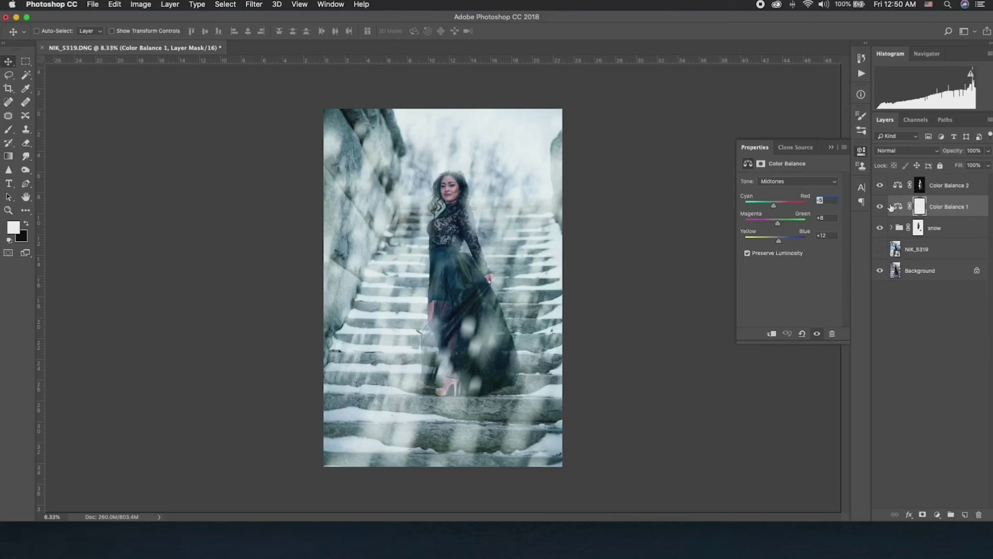
drag(780, 241, 782, 241)
click(861, 151)
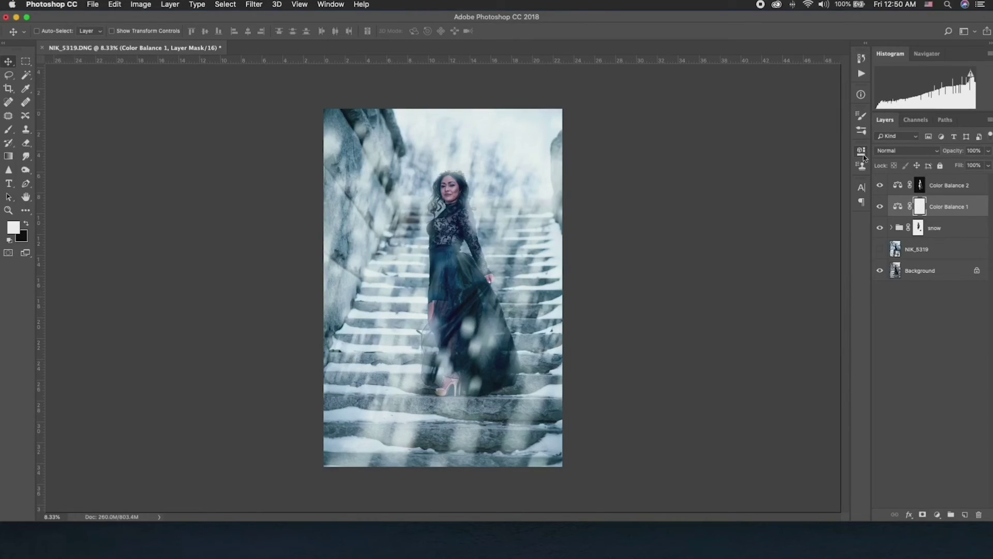
- Add a Levels adjustment above Color Balance 2 and set the Blue channel's input levels to 13 and 238
click(898, 186)
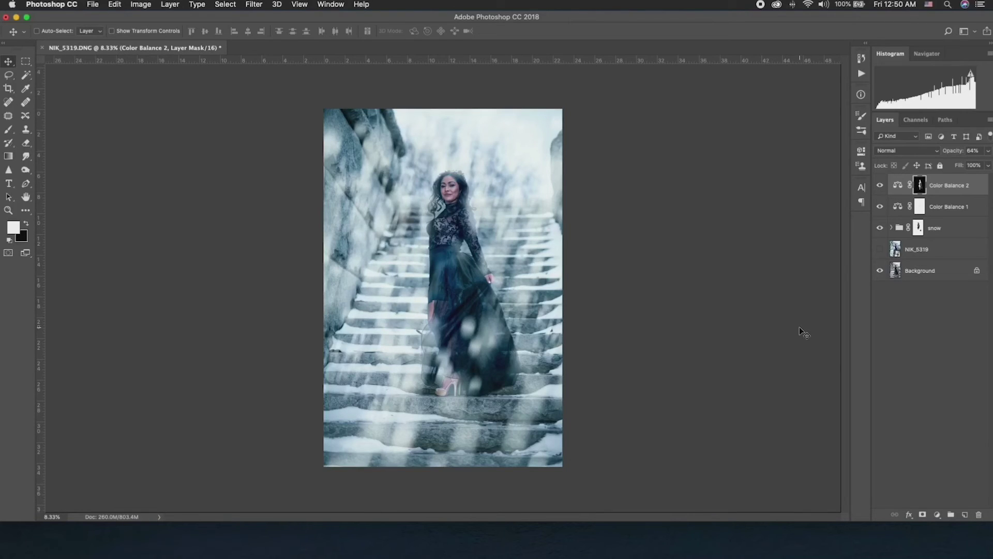
click(936, 514)
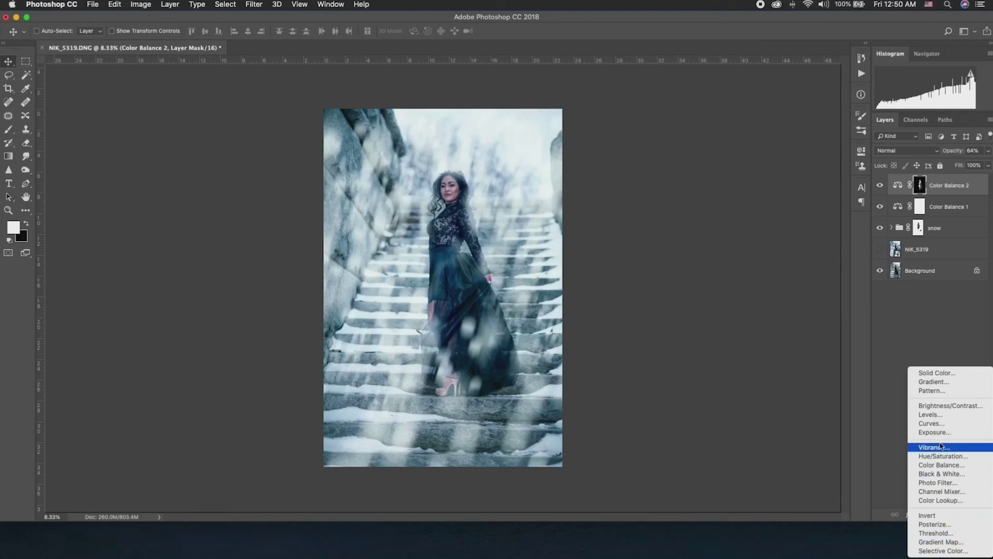
click(942, 414)
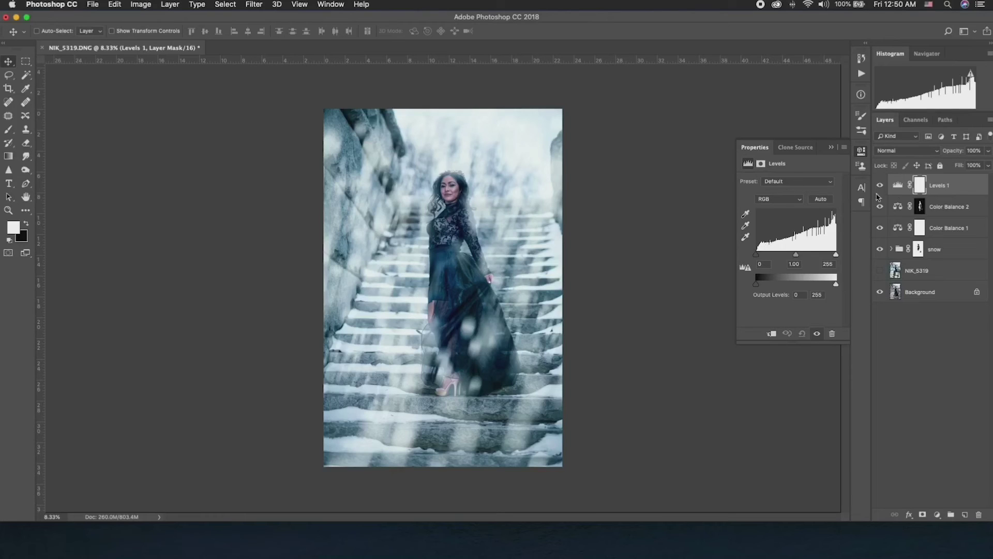
click(787, 202)
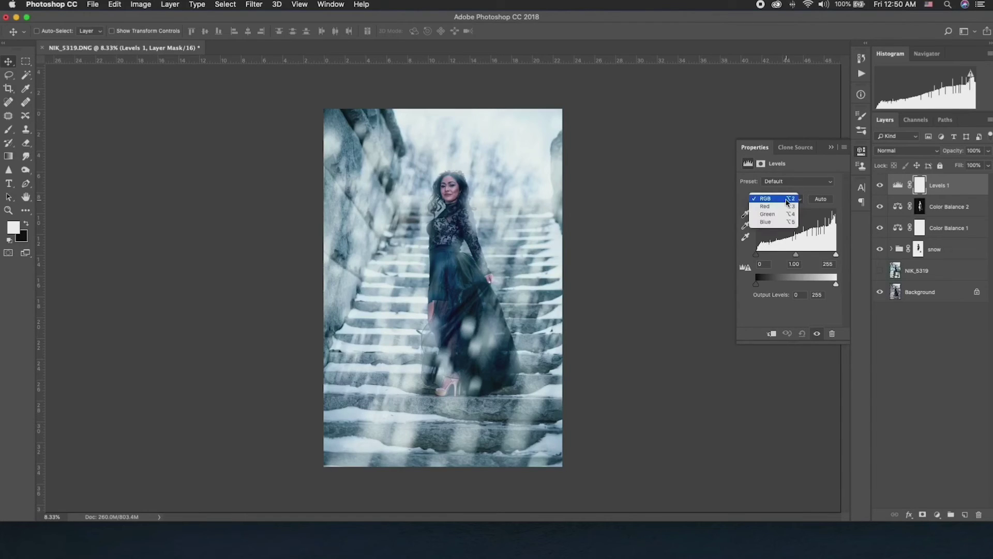
click(777, 227)
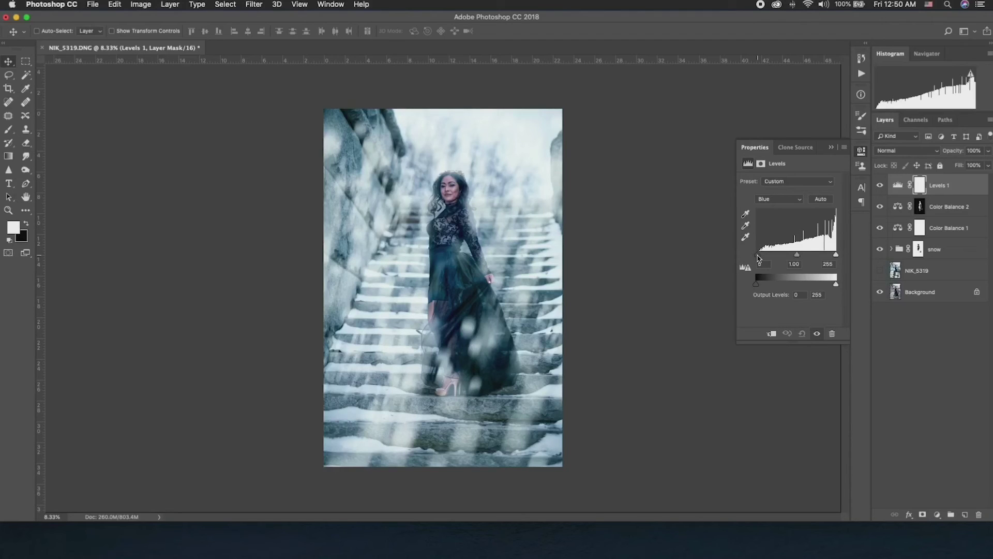
drag(759, 258, 760, 256)
drag(837, 257, 831, 257)
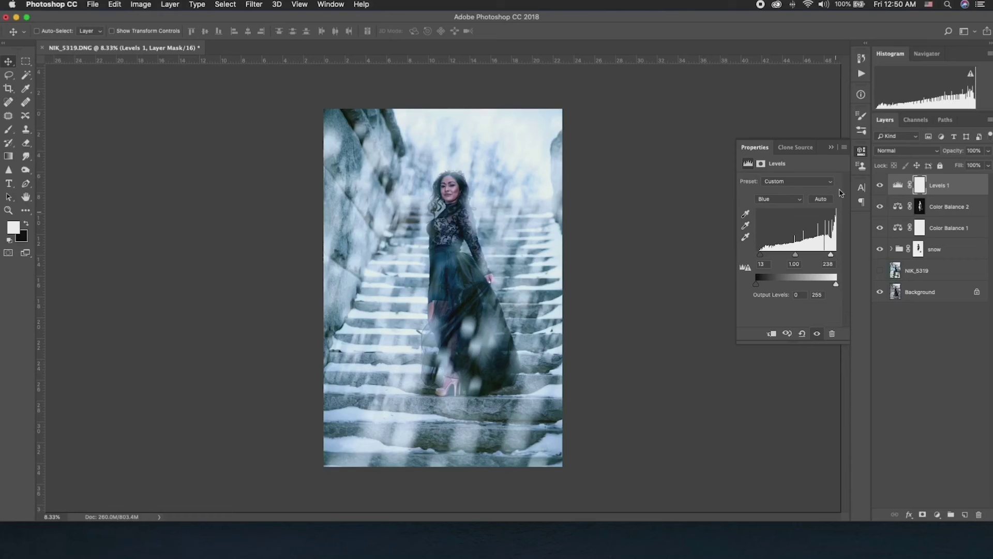
click(861, 150)
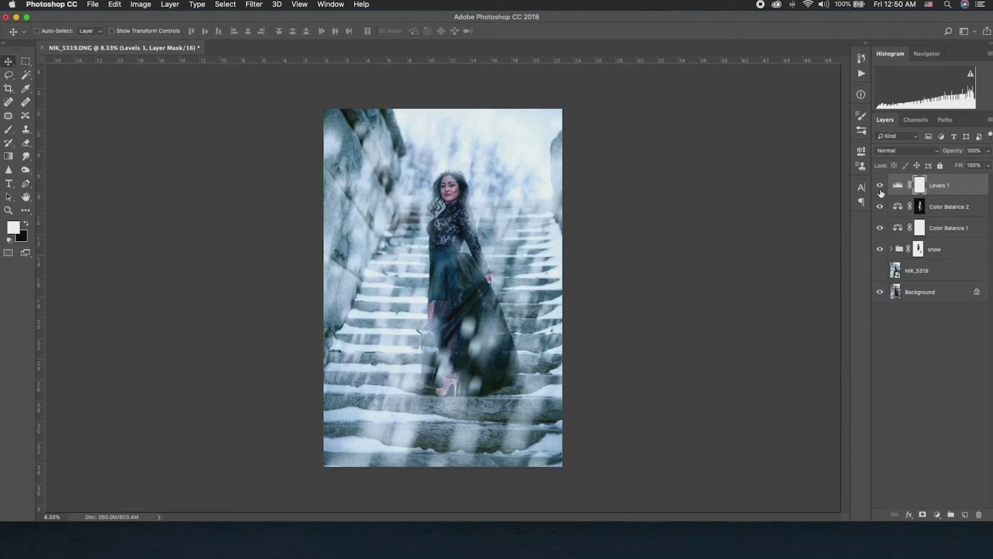
- Toggle the Levels 1 layer off and on to judge the blue channel adjustment
click(881, 188)
click(881, 187)
click(880, 187)
click(880, 187)
click(881, 189)
click(880, 188)
click(881, 188)
click(880, 189)
click(881, 189)
click(880, 188)
click(880, 188)
click(880, 188)
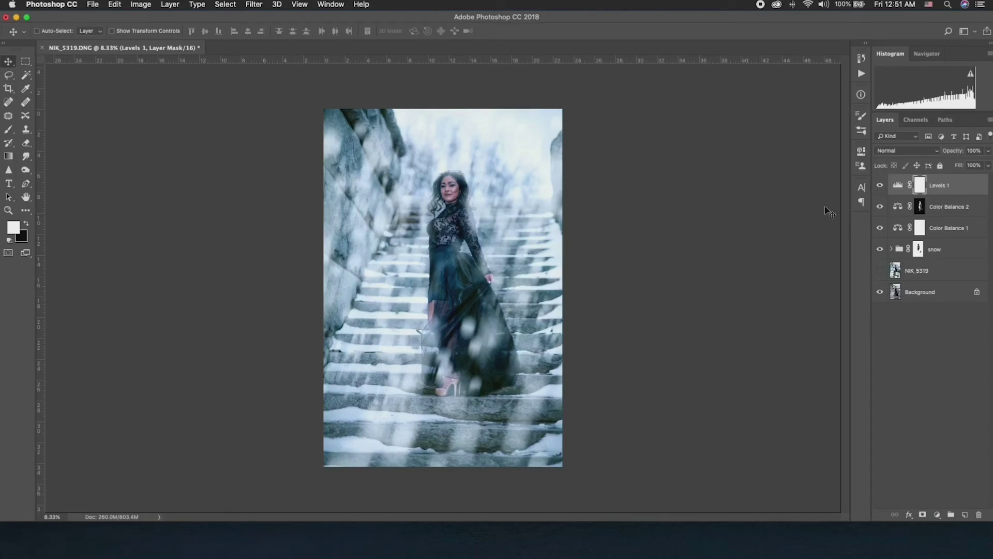
- Raise the black input level of the Red channel slightly in the Levels 1 adjustment
double_click(908, 187)
click(775, 199)
click(775, 207)
drag(756, 256, 760, 257)
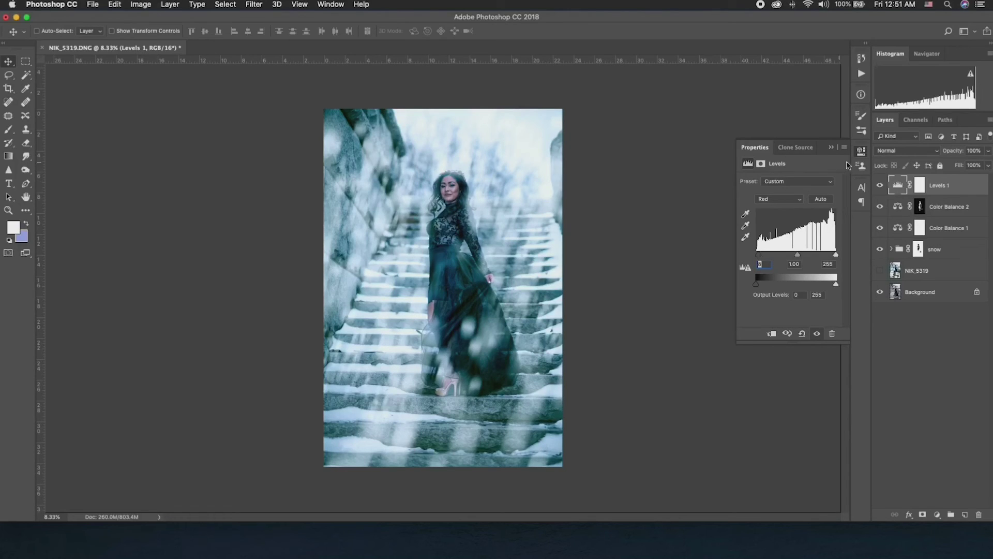
click(861, 151)
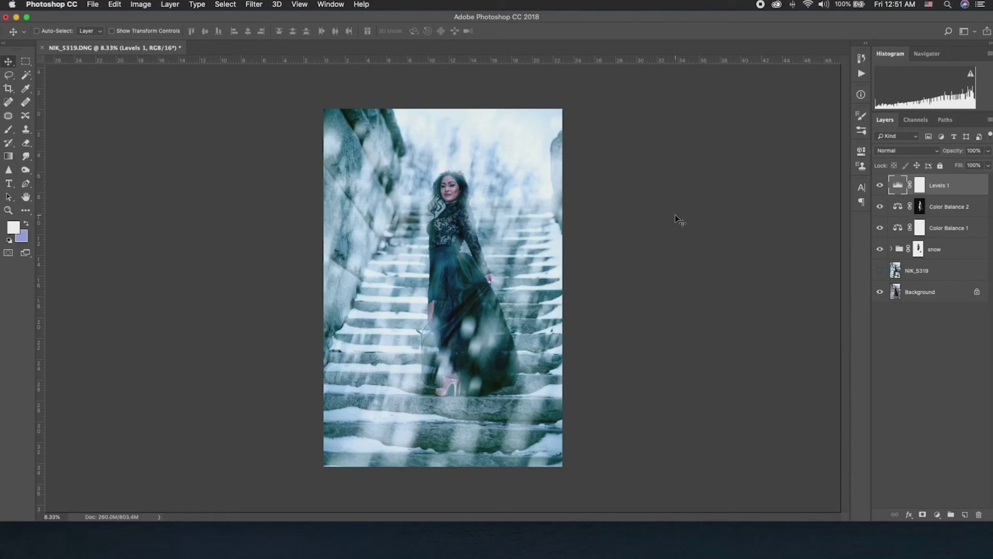
- Compare the portrait with and without Levels 1 to check the added red channel adjustment
click(882, 188)
click(882, 188)
click(881, 188)
click(882, 188)
click(882, 188)
click(882, 188)
click(881, 189)
click(881, 186)
click(881, 185)
click(881, 185)
click(881, 185)
- Hide Levels 1, both Color Balance layers and the snow group, and stamp the visible image onto a new top layer
click(901, 250)
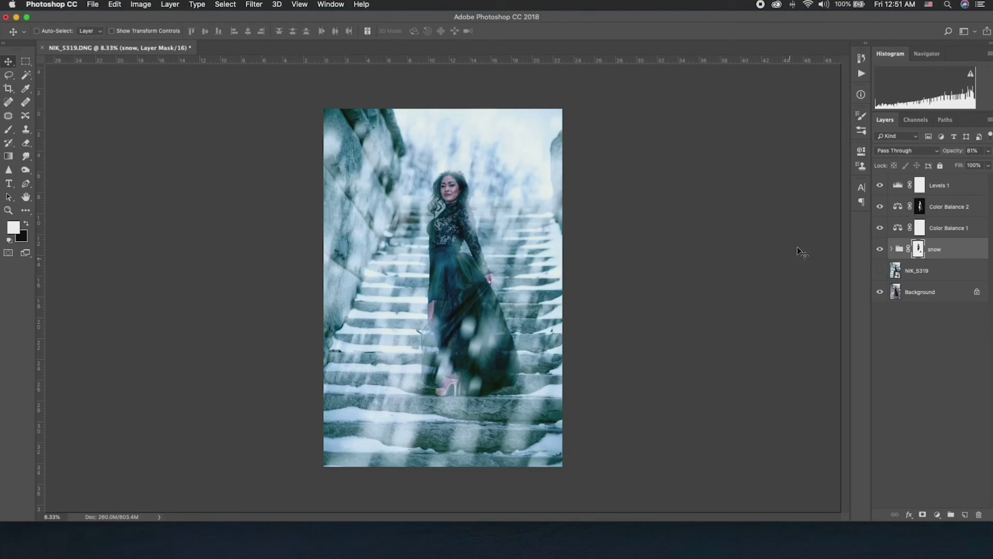
drag(881, 187, 880, 261)
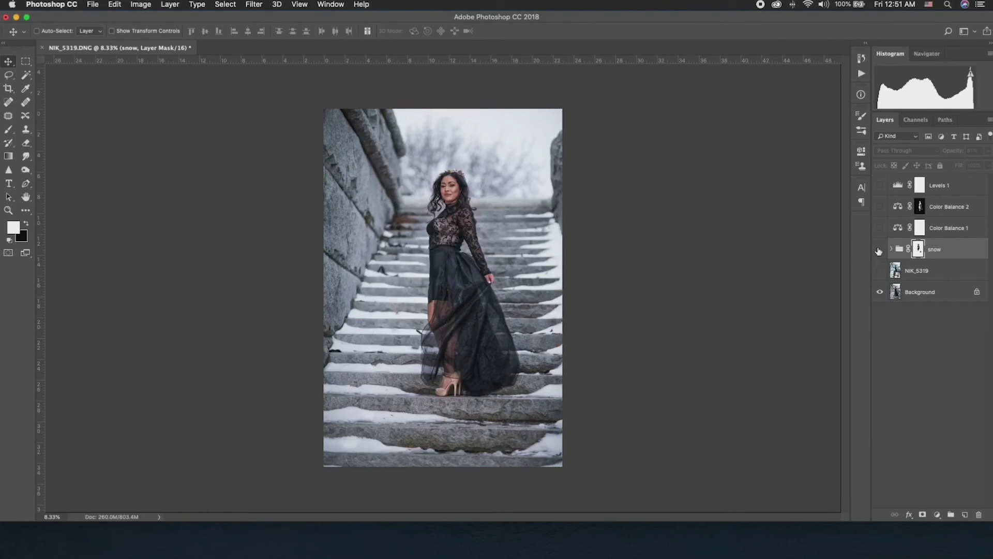
click(898, 186)
click(965, 514)
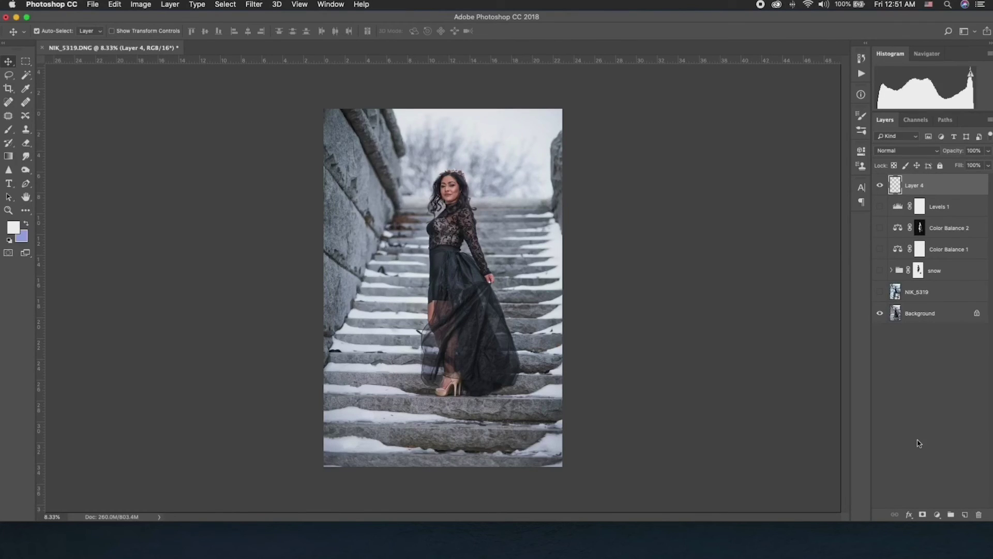
key(super+alt+shift+e)
- Apply a High Pass filter with an 8.0-pixel radius to Layer 4 and set its blend mode to Soft Light
click(258, 6)
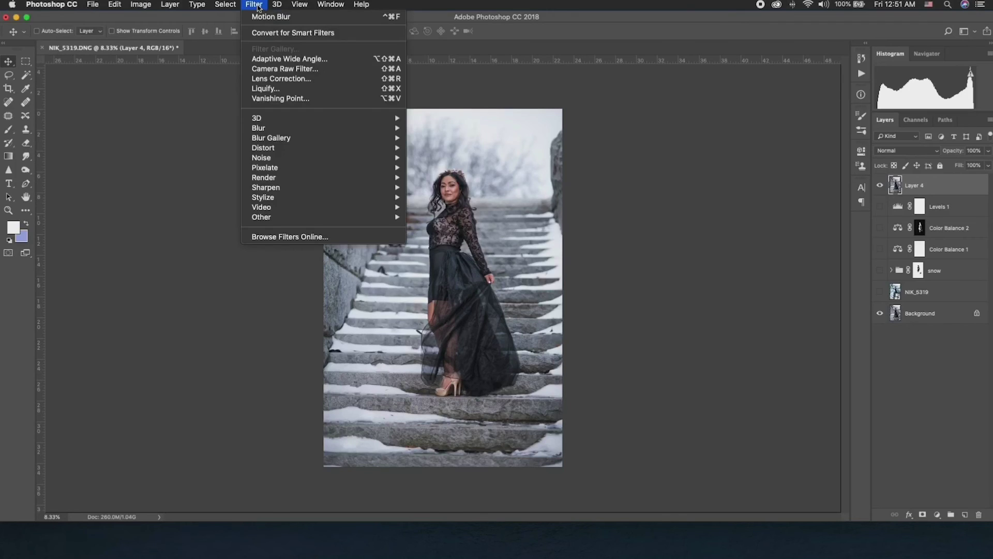
mouse_move(289, 219)
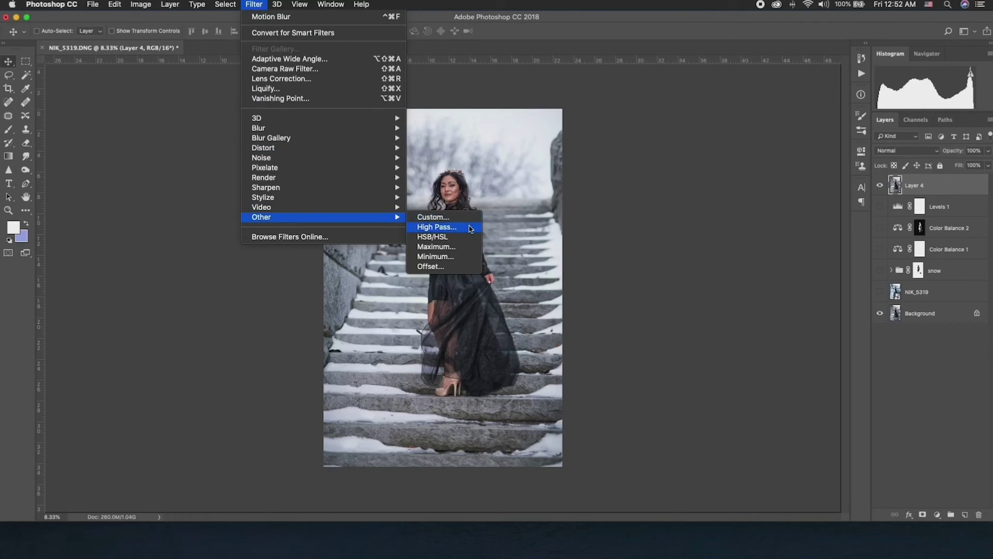
click(438, 227)
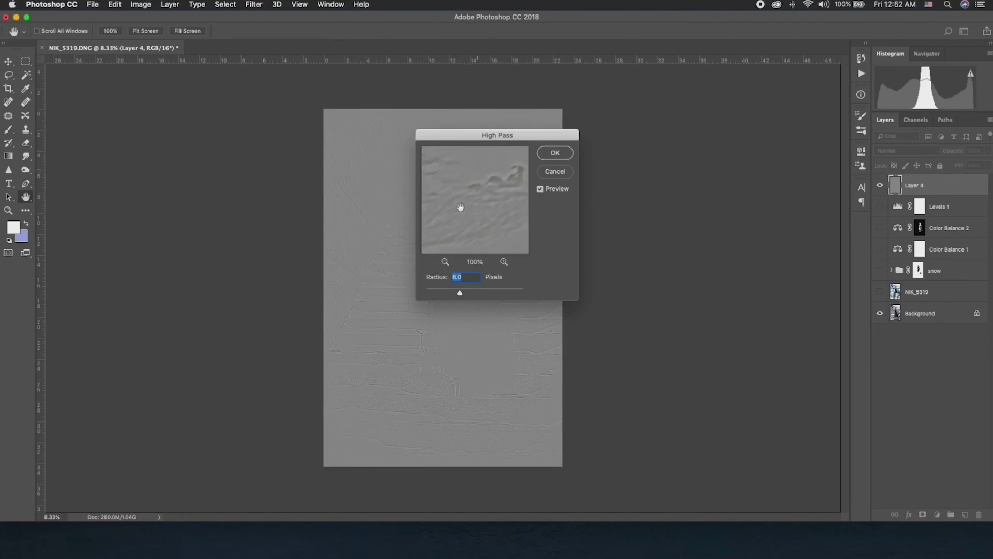
drag(481, 135, 677, 141)
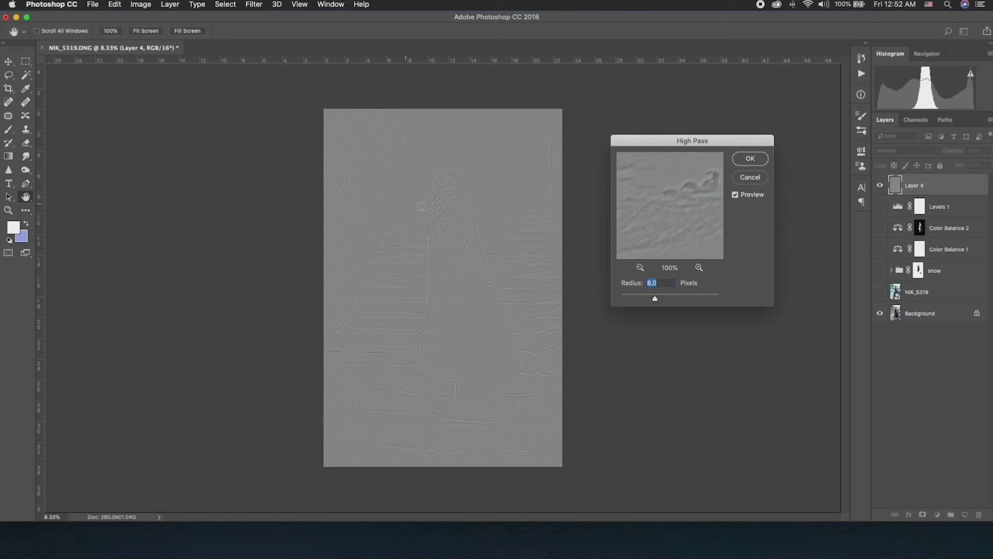
drag(654, 298, 683, 298)
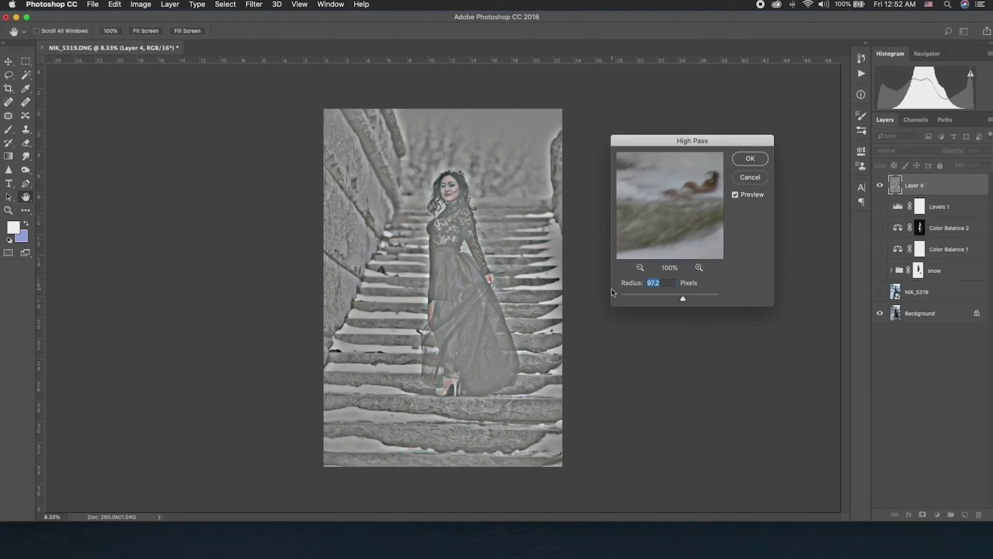
click(653, 299)
drag(656, 300, 654, 299)
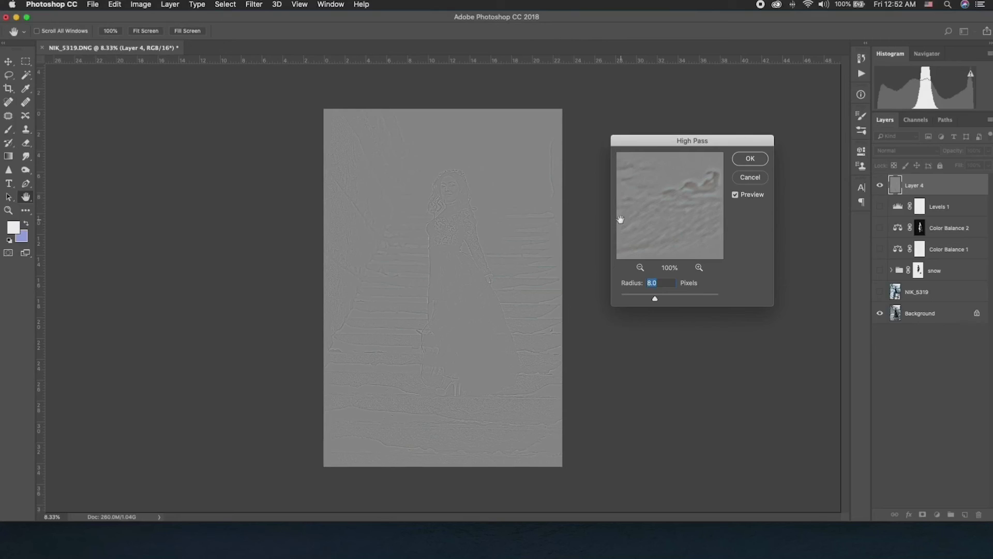
click(753, 158)
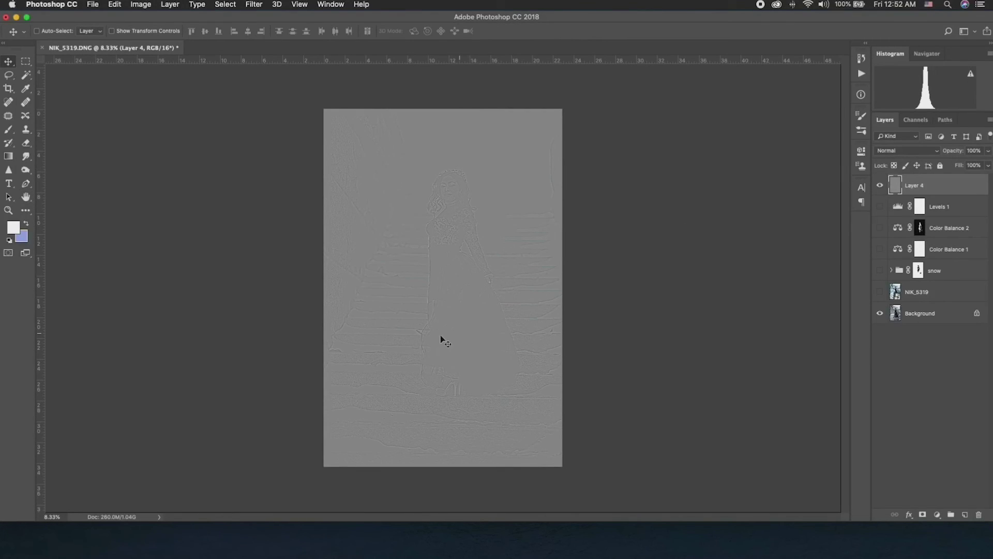
click(914, 153)
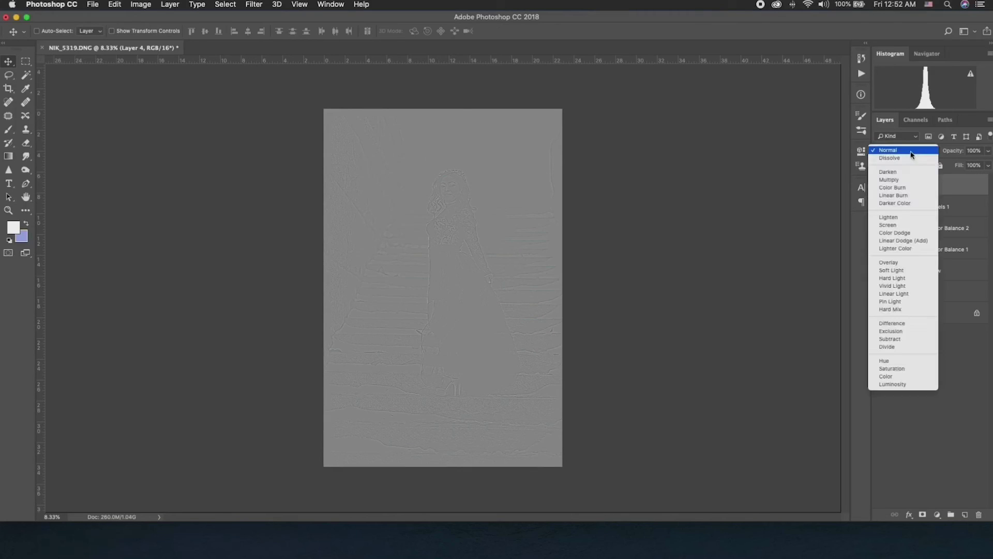
click(906, 270)
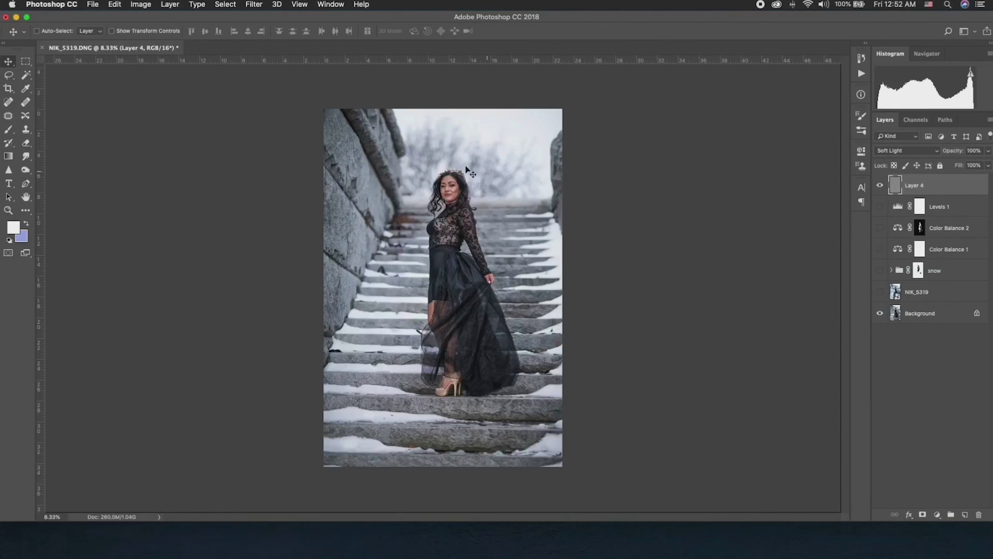
- Inspect the sharpening on the woman's face and lace top at 25% zoom by toggling Layer 4
key(super+equal)
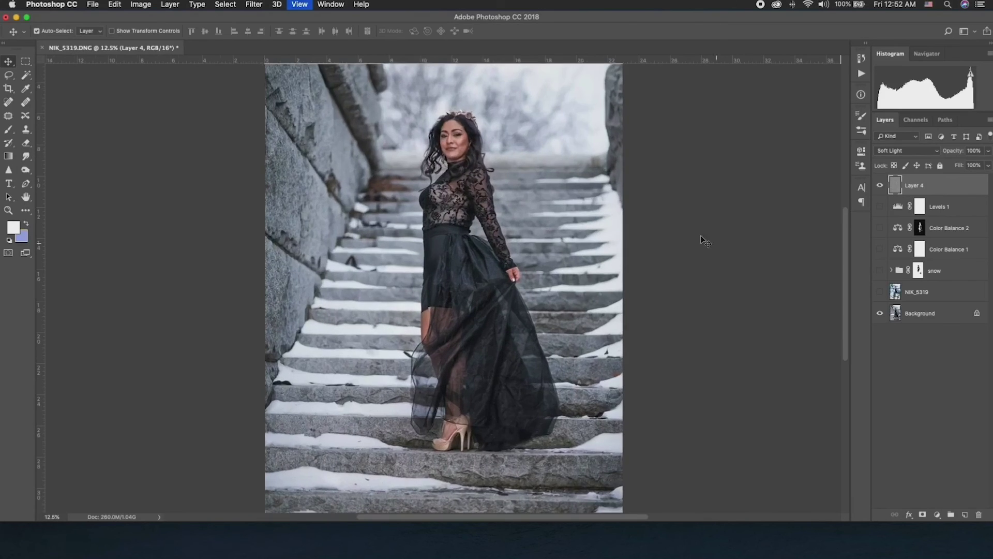
key(super+equal)
key(super+equal)
drag(540, 167, 519, 352)
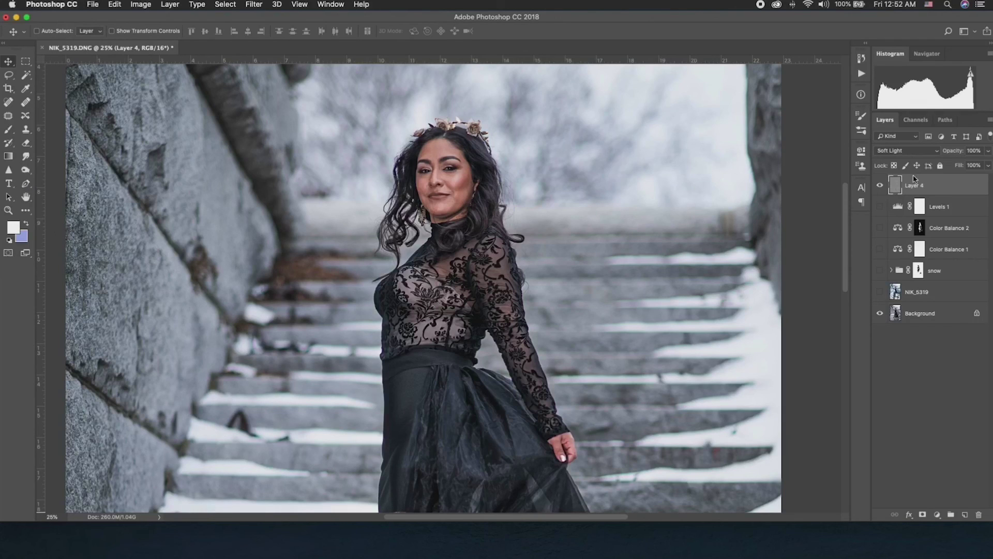
click(880, 186)
click(880, 186)
click(881, 187)
click(881, 187)
click(880, 187)
click(880, 187)
click(881, 187)
click(881, 187)
click(880, 186)
click(880, 186)
click(880, 185)
click(880, 186)
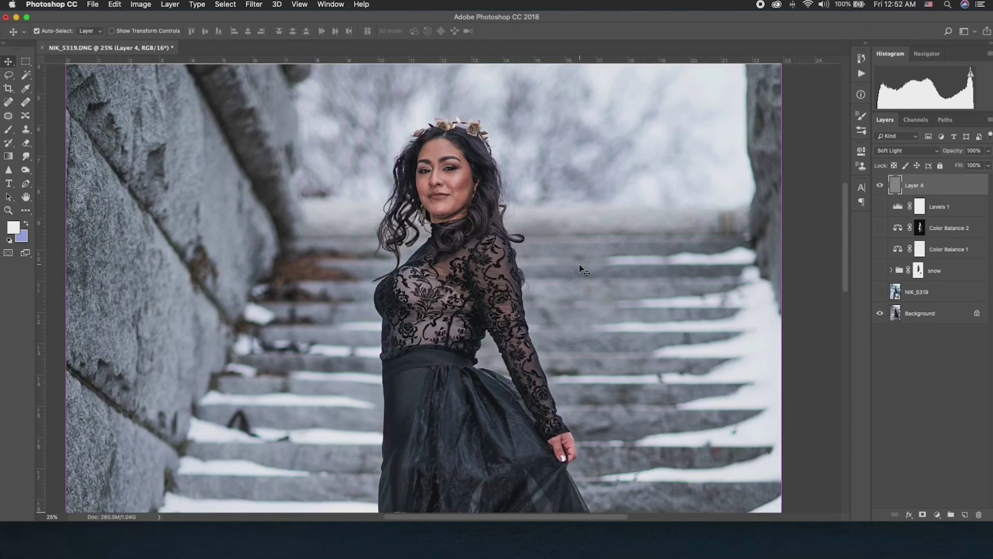
- Show Levels 1, Color Balance 2, Color Balance 1 and the snow group again with the whole portrait in view
key(super+0)
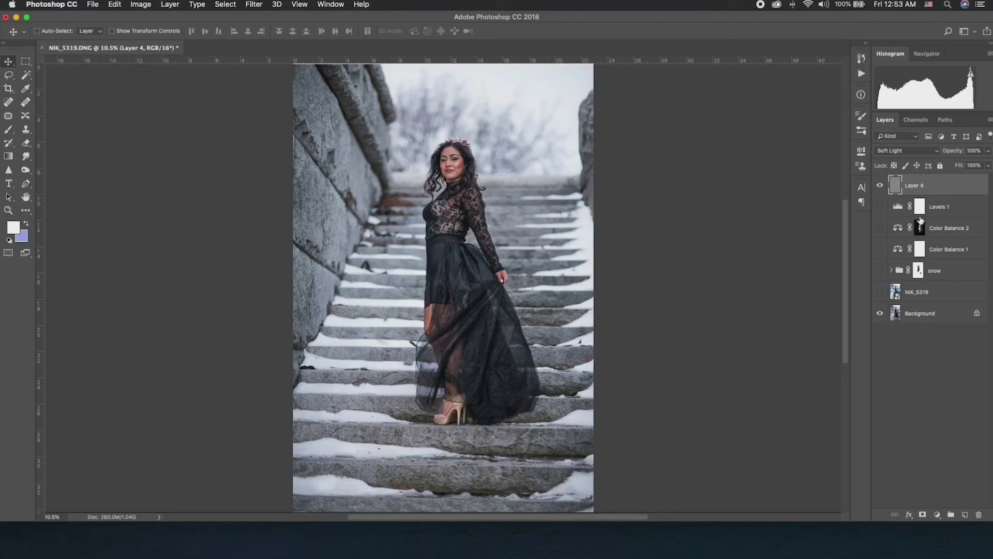
click(880, 206)
click(880, 228)
click(879, 249)
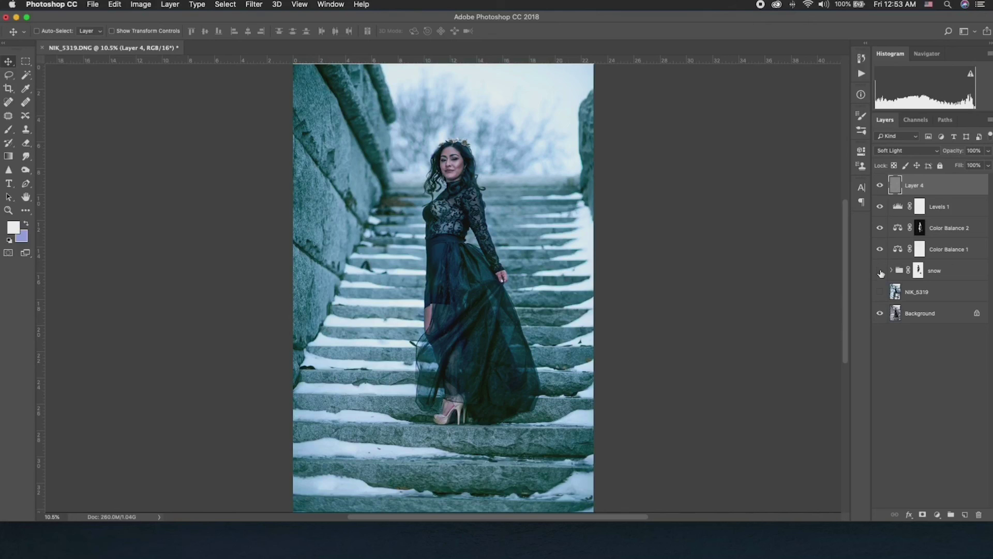
click(880, 271)
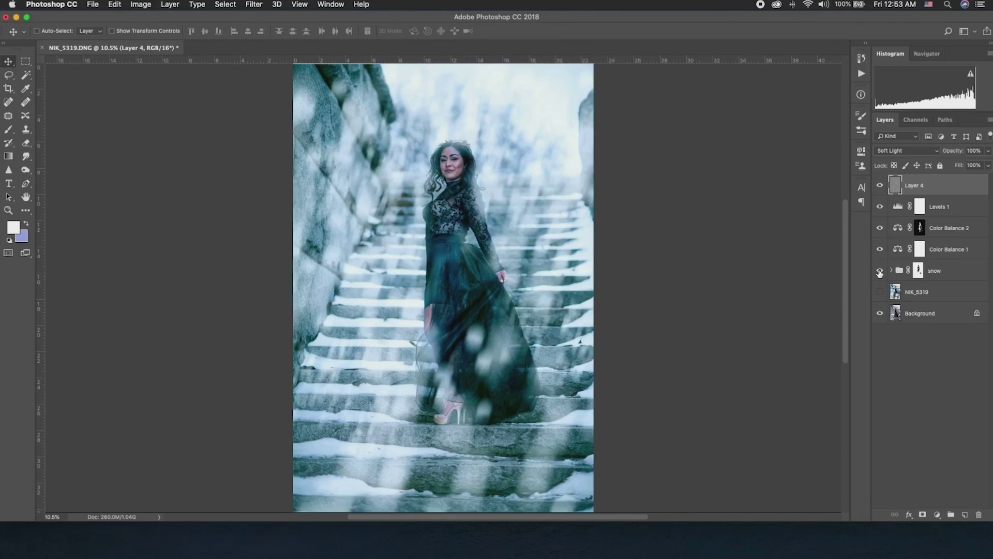
- Toggle the snow group off and on to compare the graded portrait with and without snowfall
click(880, 271)
click(880, 271)
click(880, 271)
click(880, 271)
click(880, 271)
click(880, 271)
key(super+minus)
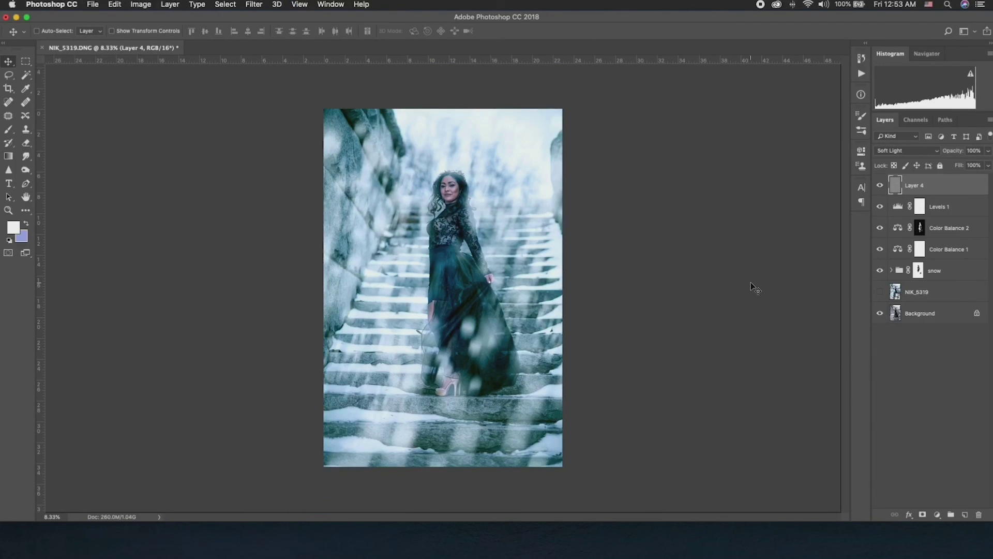